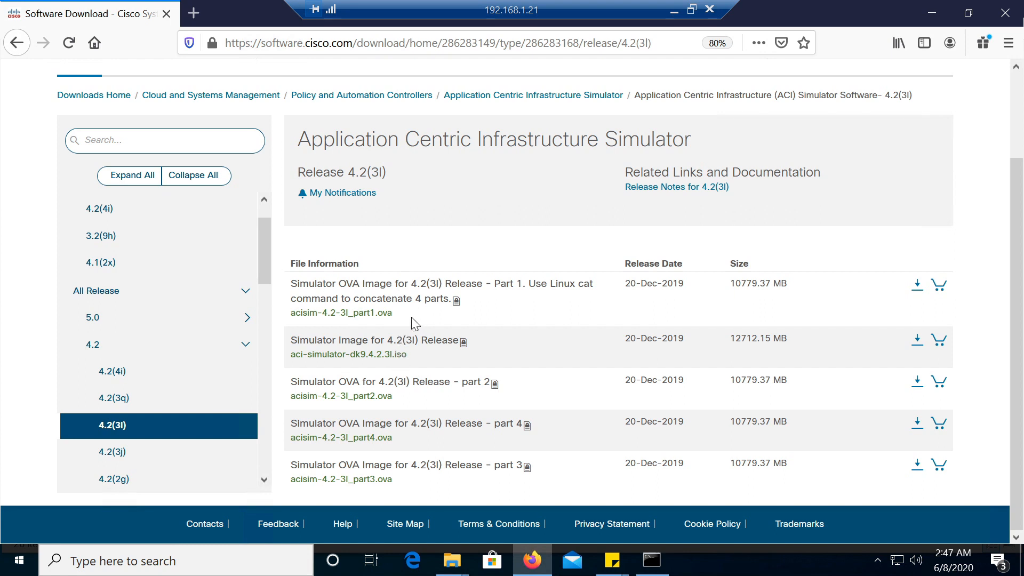
# Switch to the File Explorer window of New Volume (E:) and locate the downloaded acisim-4.2-3l_part1.ova
pyautogui.moveTo(393, 313); pyautogui.dragTo(291, 314)
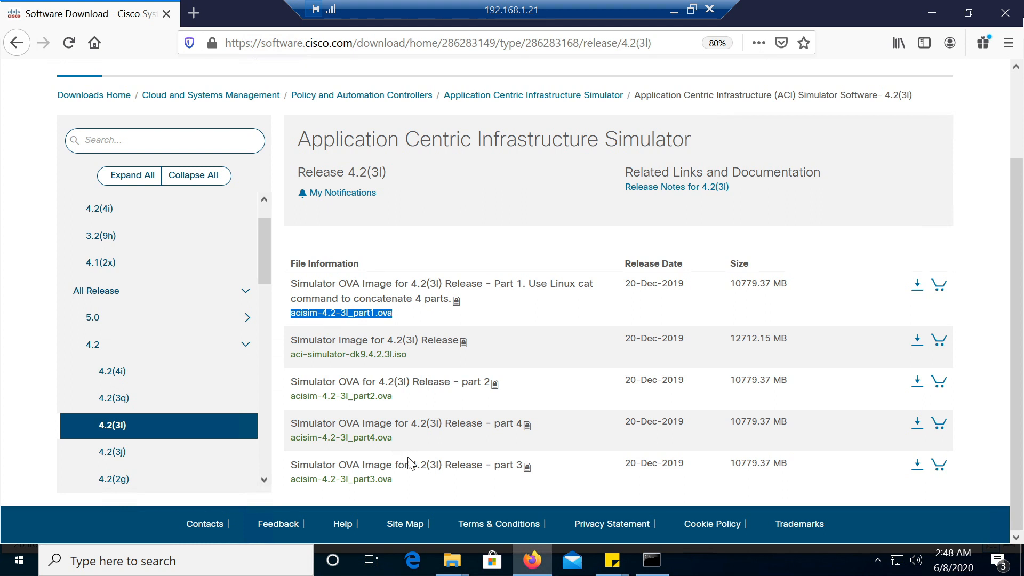
pyautogui.click(452, 570)
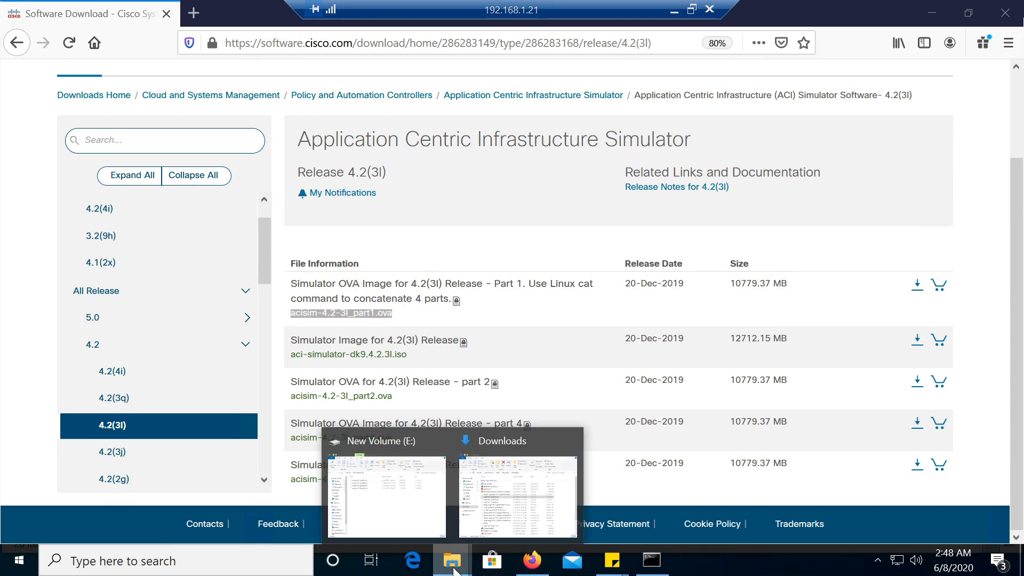
pyautogui.click(401, 515)
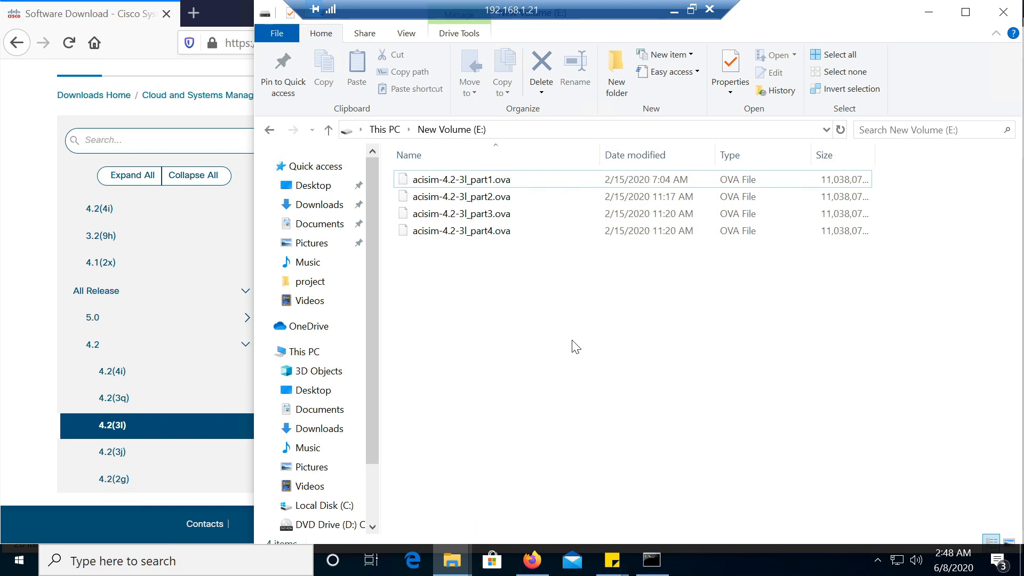
pyautogui.click(513, 179)
# Switch to the Command Prompt and list the contents of drive E with dir
pyautogui.hotkey('alt', 'Tab')
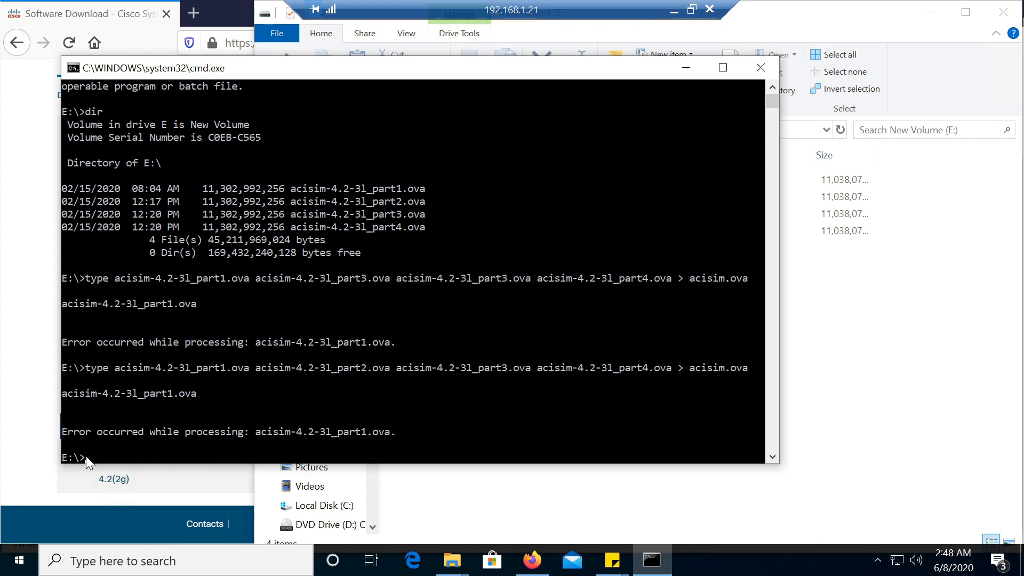
pyautogui.write('ll')
pyautogui.press('Return')
pyautogui.write('dir')
pyautogui.press('Return')
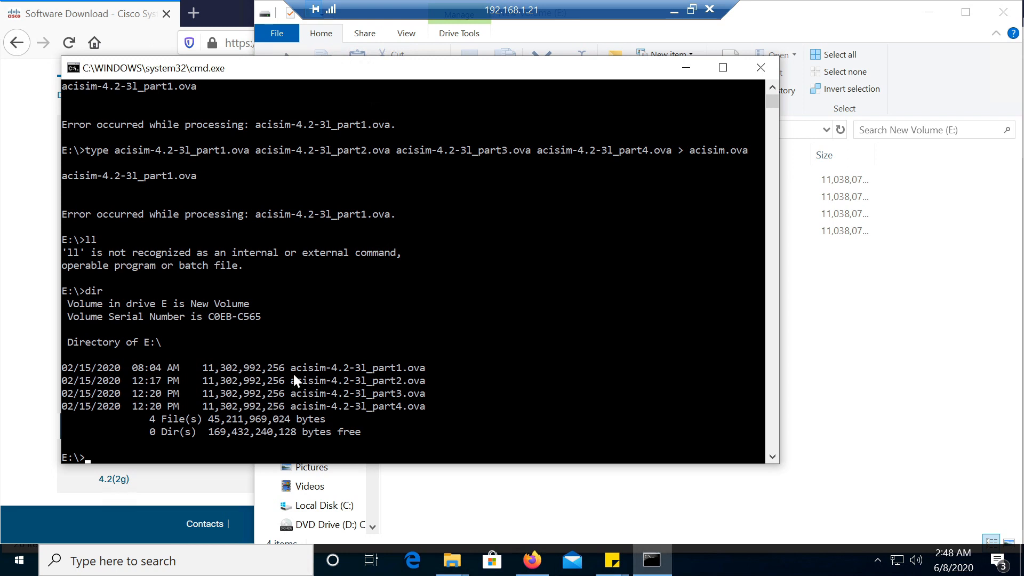
# Copy the file name acisim-4.2-3l_part1.ova from the listing and begin a type command with it
pyautogui.moveTo(293, 373); pyautogui.dragTo(420, 368)
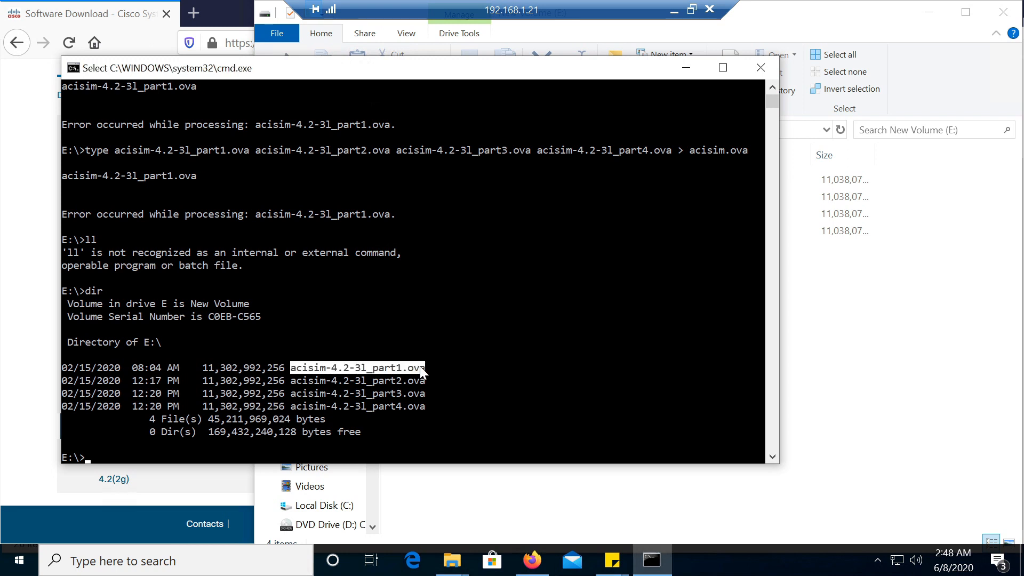
pyautogui.hotkey('ctrl', 'c')
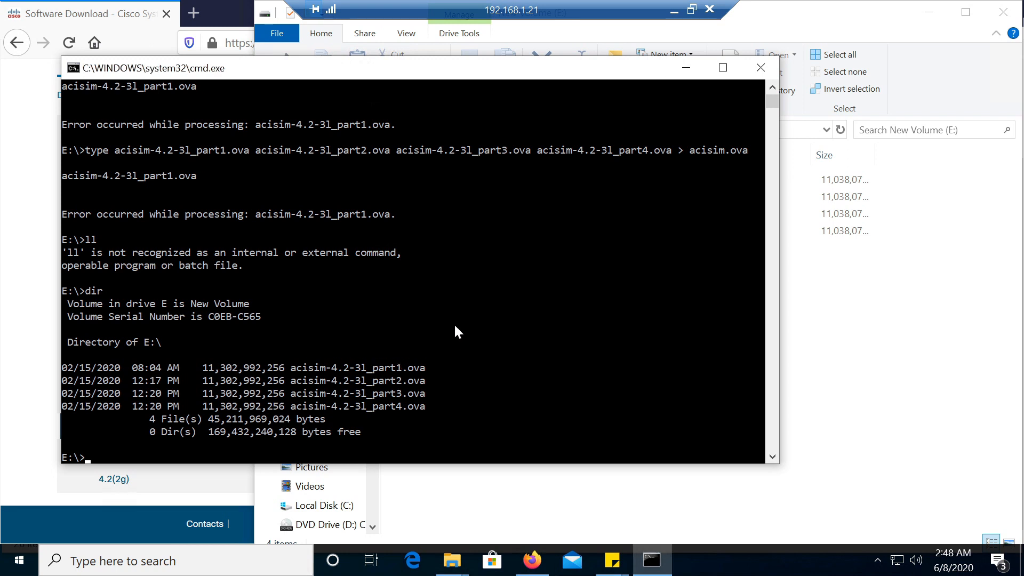
pyautogui.write('type')
pyautogui.hotkey('ctrl', 'v')
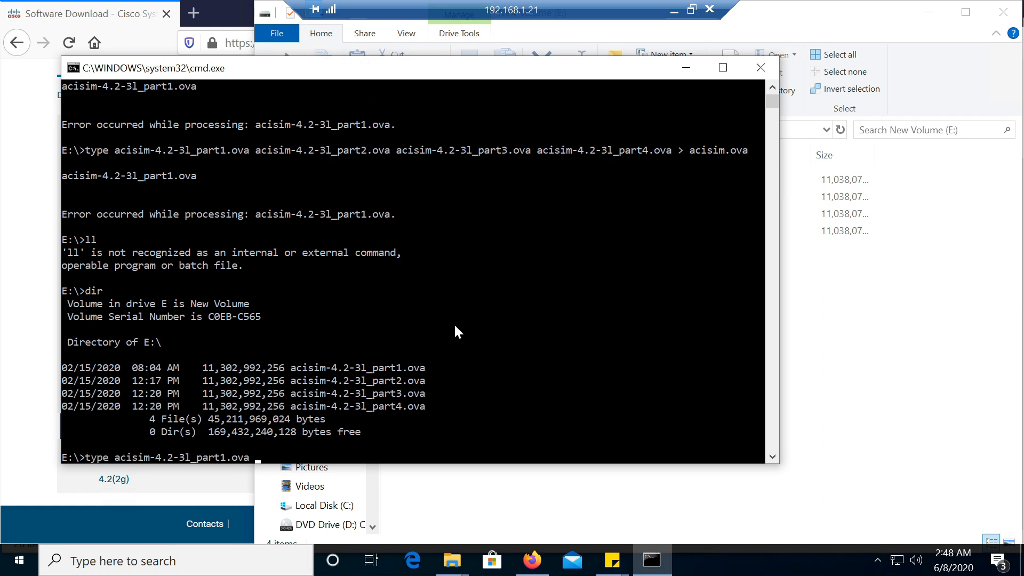
# Add acisim-4.2-3l_part2.ova as the second file of the type command
pyautogui.hotkey('ctrl', 'v')
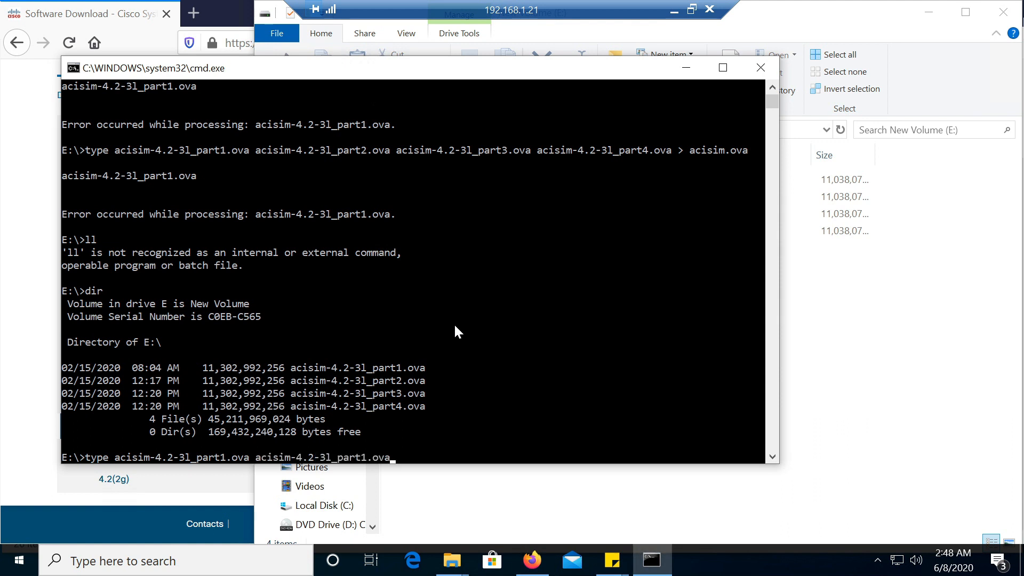
pyautogui.press('Left')
pyautogui.press('Left')
pyautogui.press('Left')
pyautogui.press('Left')
pyautogui.press('BackSpace')
pyautogui.write('3')
pyautogui.press('BackSpace')
pyautogui.write('4')
pyautogui.press('BackSpace')
pyautogui.write('2')
pyautogui.press('Right')
pyautogui.press('Right')
pyautogui.press('Right')
pyautogui.press('Right')
# Add acisim-4.2-3l_part3.ova as the third file of the type command
pyautogui.press('Tab')
pyautogui.press('Left')
pyautogui.press('Left')
pyautogui.press('Left')
pyautogui.press('Left')
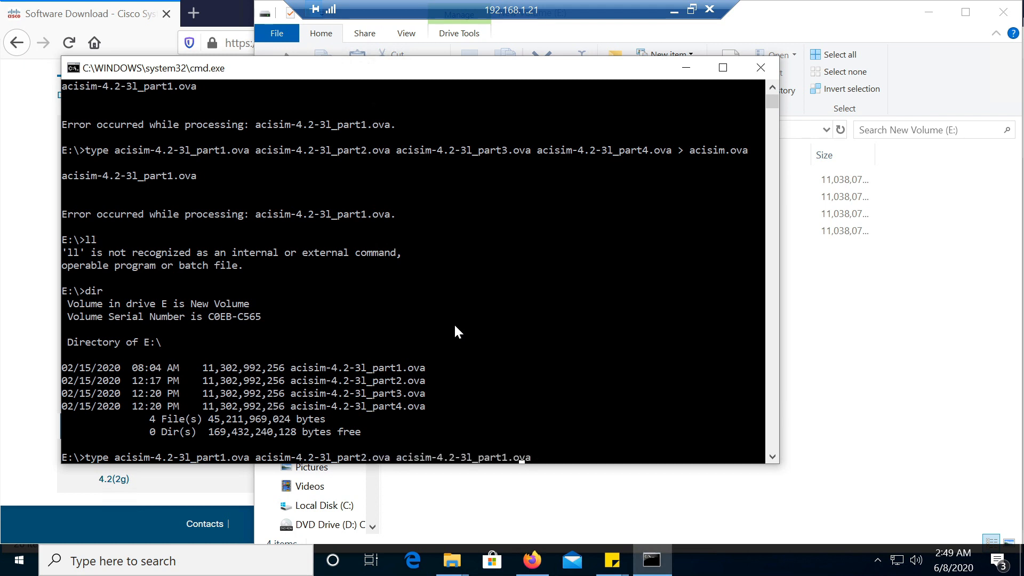
pyautogui.press('BackSpace')
pyautogui.write('3')
pyautogui.press('Right')
pyautogui.press('Right')
pyautogui.press('Right')
pyautogui.press('Right')
# Add acisim-4.2-3l_part4.ova as the fourth file of the type command
pyautogui.press('Tab')
pyautogui.press('Left')
pyautogui.press('Left')
pyautogui.press('Left')
pyautogui.press('Left')
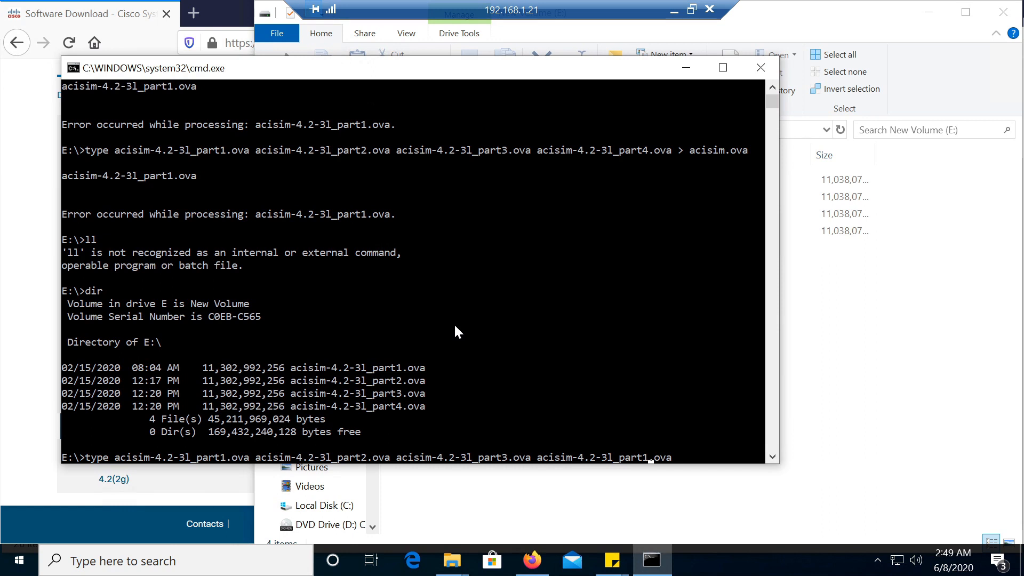
pyautogui.press('BackSpace')
pyautogui.write('4')
pyautogui.press('Right')
pyautogui.press('Right')
pyautogui.press('Right')
pyautogui.press('Right')
# Redirect the type command's output to acisim.ova and run it to concatenate the four parts
pyautogui.write('> acisim.ova')
pyautogui.press('Return')
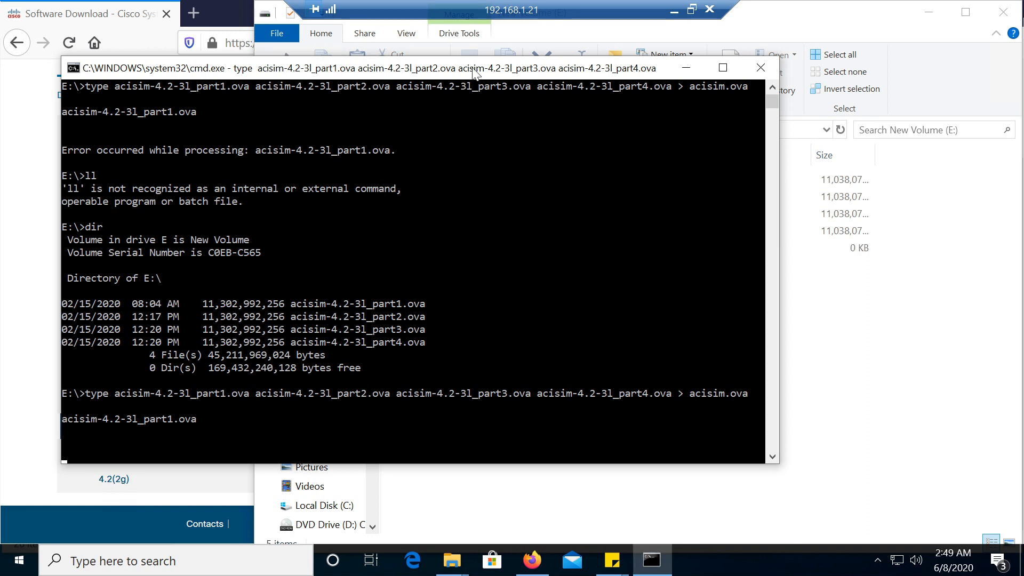
# Move the console window off the file list and check the Windows Command Processor's resource usage in Task Manager
pyautogui.moveTo(475, 73); pyautogui.dragTo(80, 76)
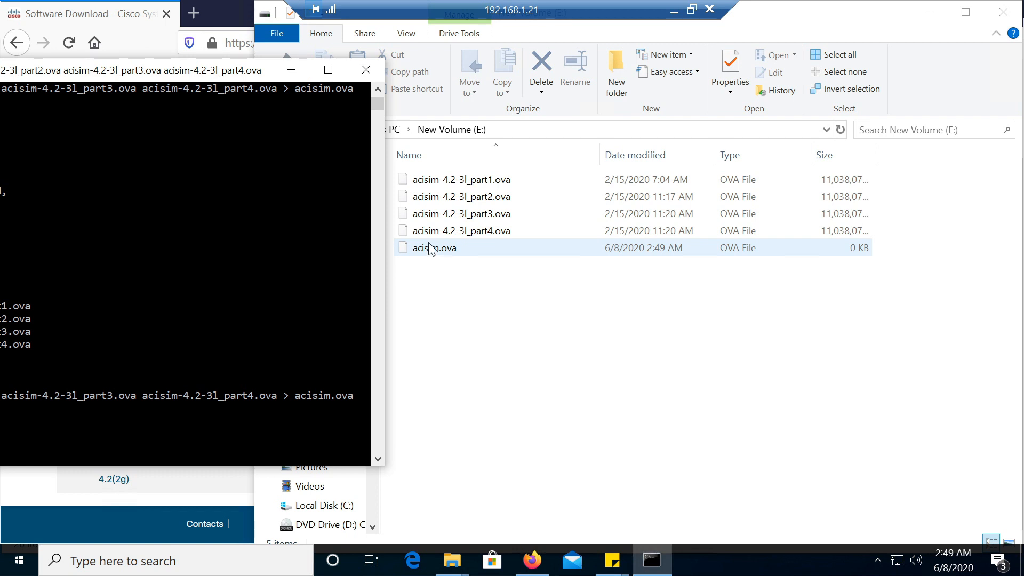
pyautogui.rightClick(743, 560)
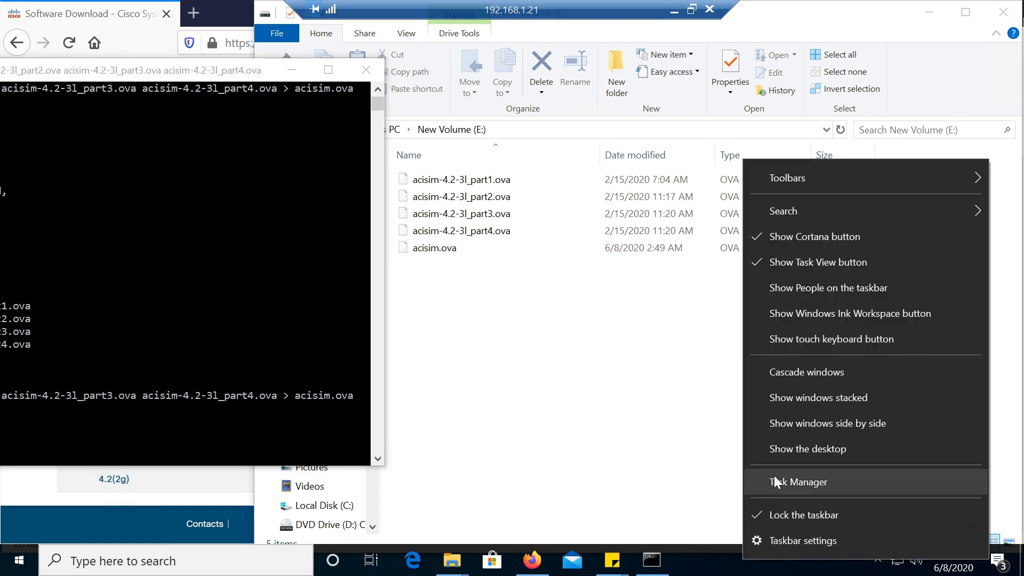
pyautogui.click(775, 480)
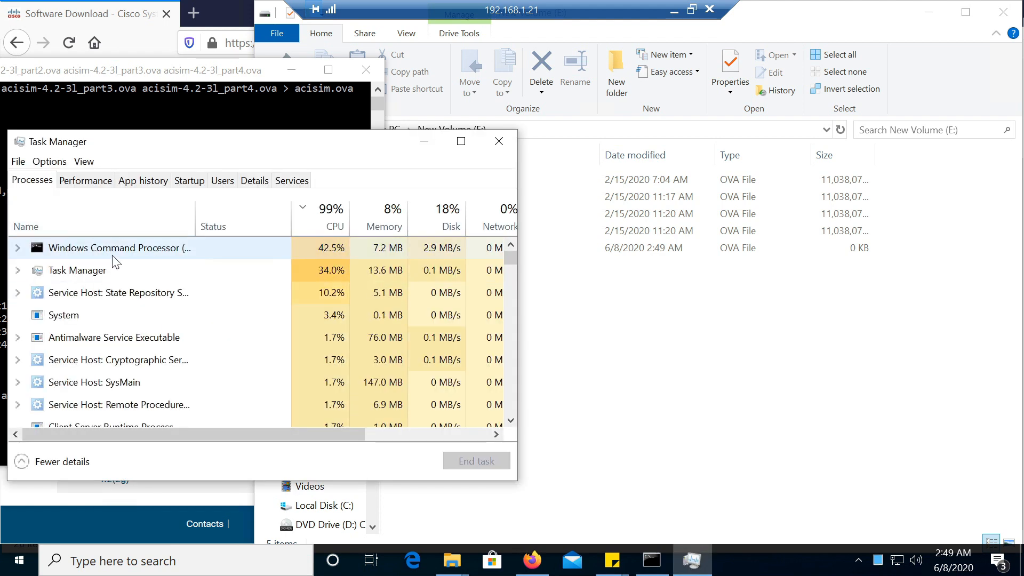
pyautogui.click(124, 252)
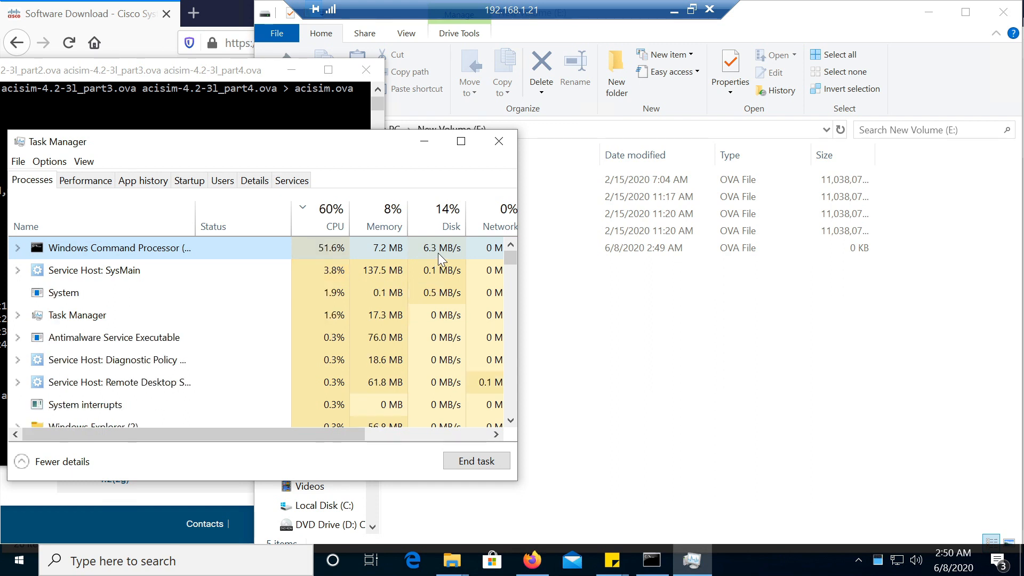
pyautogui.click(431, 143)
# Check the size of acisim-4.2-3l_part1.ova in its file properties
pyautogui.rightClick(780, 180)
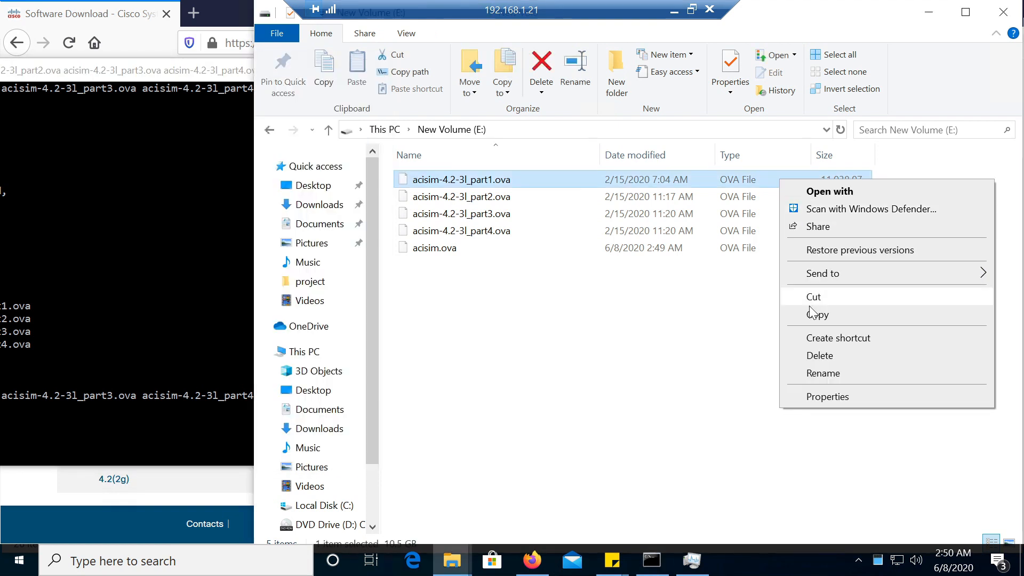
pyautogui.click(814, 396)
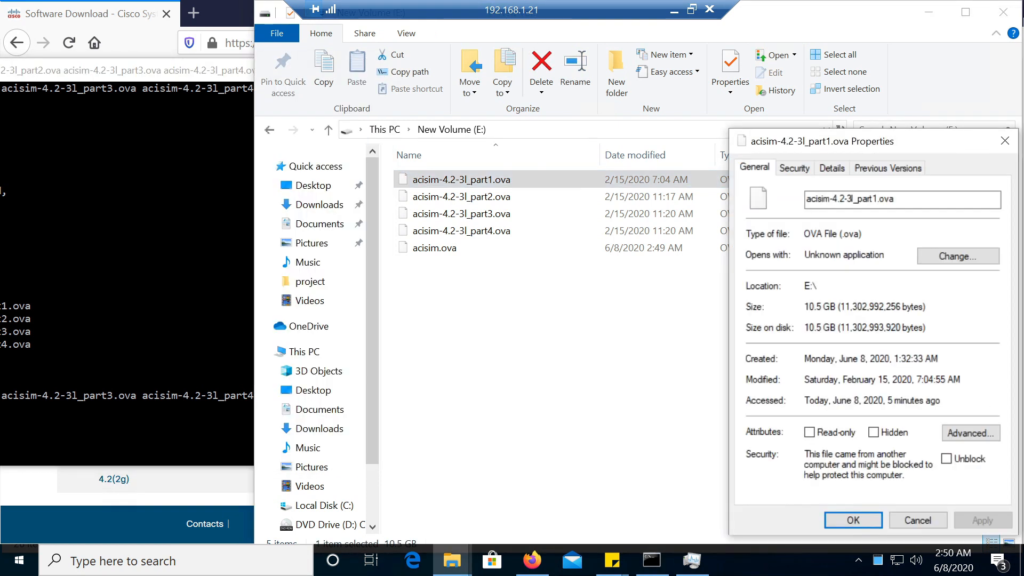
pyautogui.click(1004, 141)
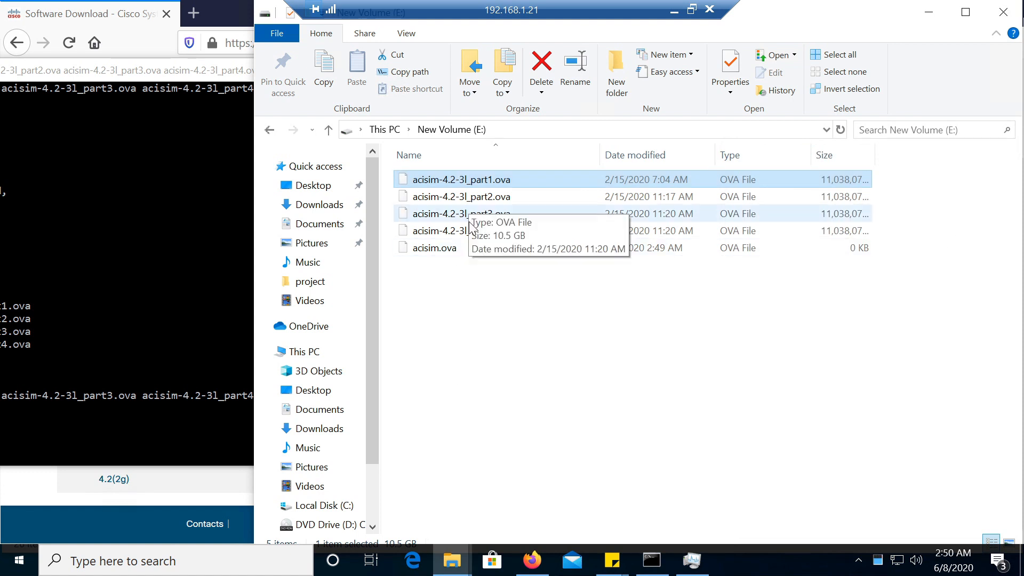
# Open the properties of acisim.ova while the concatenation is running
pyautogui.click(450, 255)
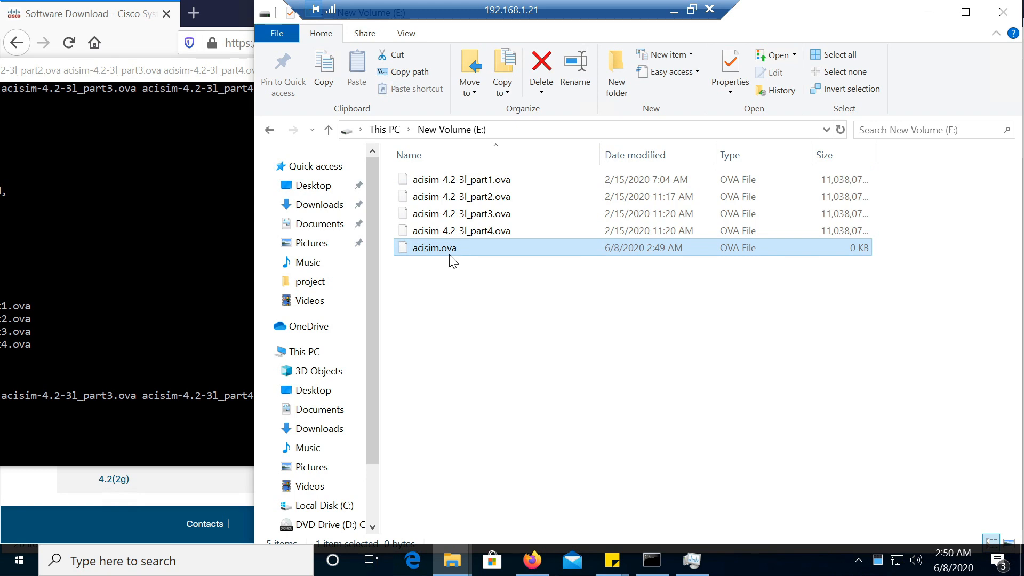
pyautogui.rightClick(450, 258)
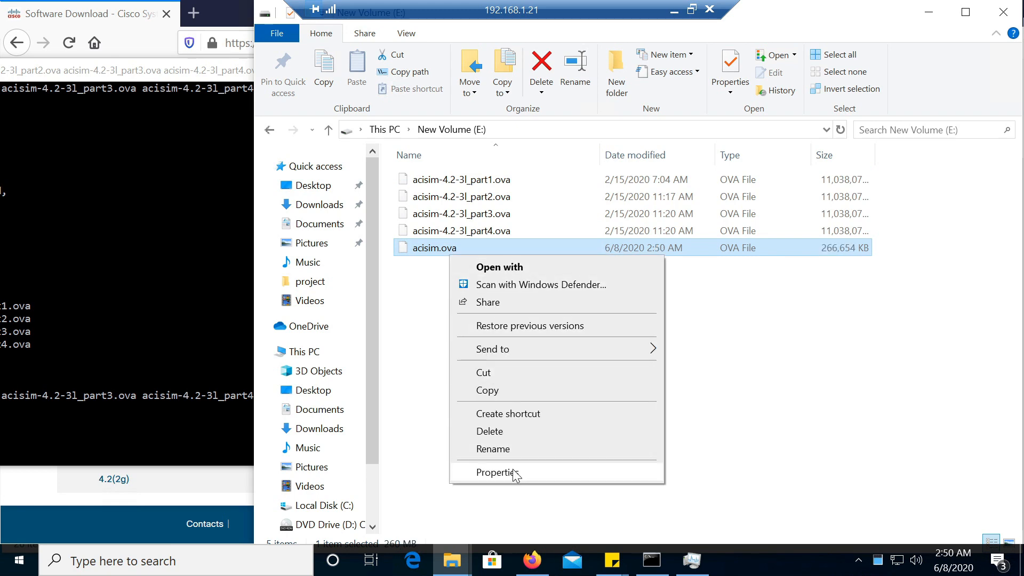
pyautogui.click(549, 473)
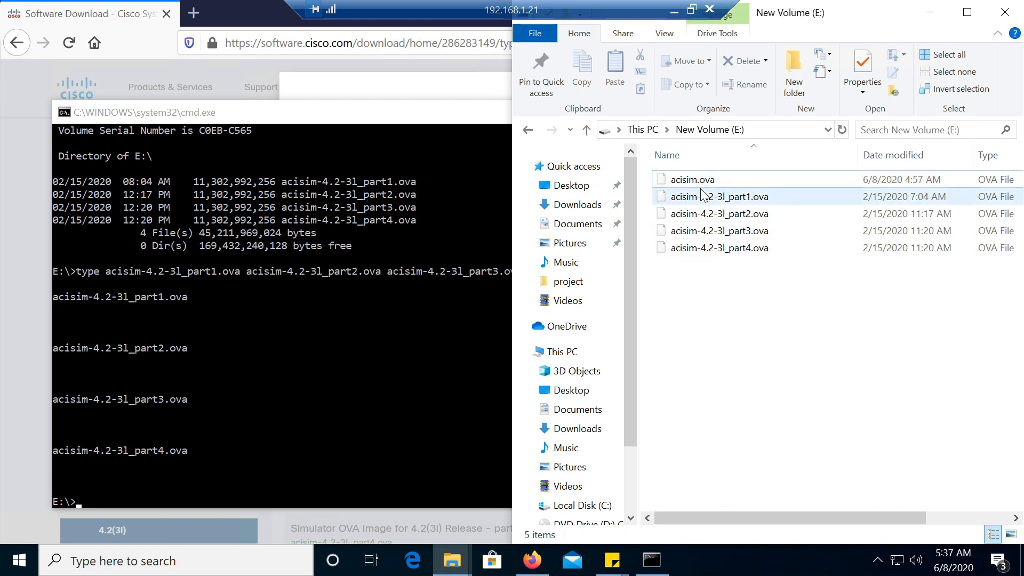
# Maximize the New Volume (E:) window and view the drive's properties
pyautogui.moveTo(838, 17); pyautogui.dragTo(734, 19)
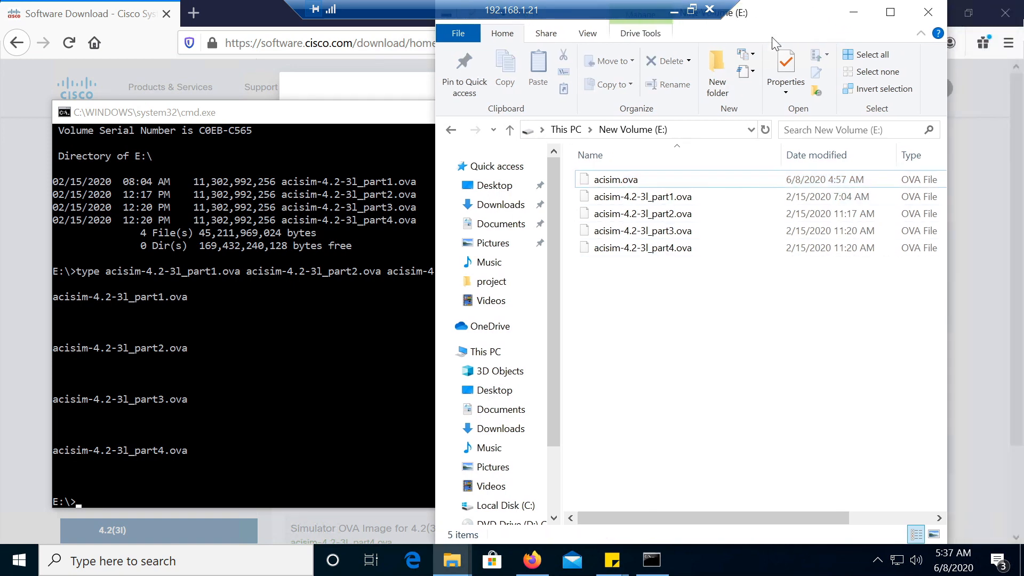
pyautogui.click(886, 12)
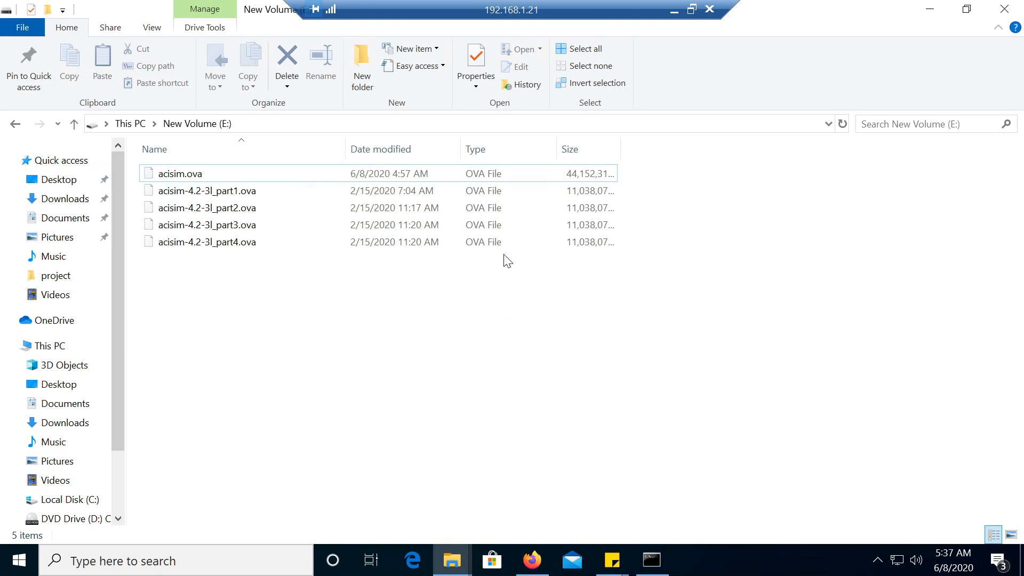
pyautogui.rightClick(231, 176)
pyautogui.click(257, 408)
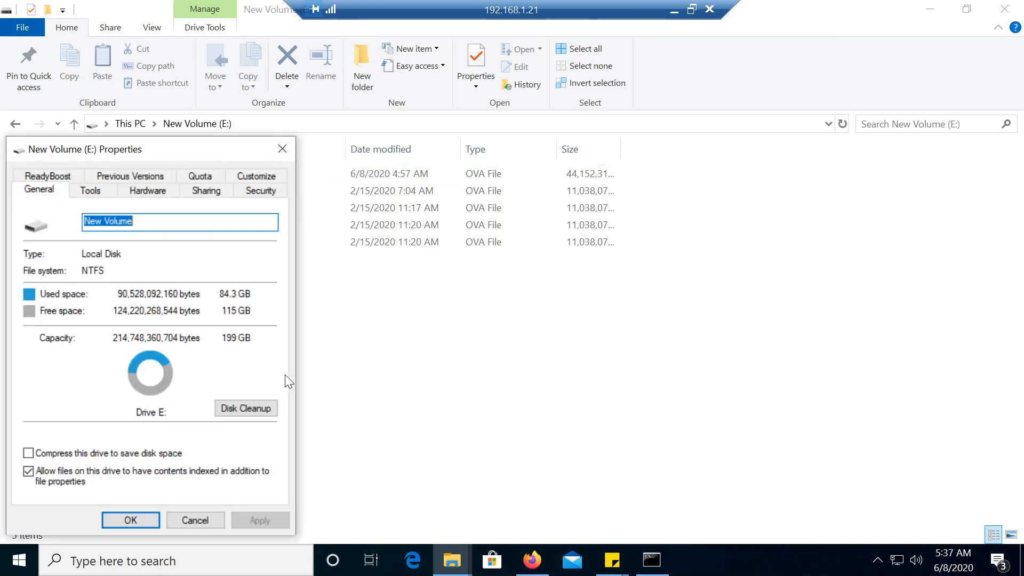
pyautogui.click(284, 149)
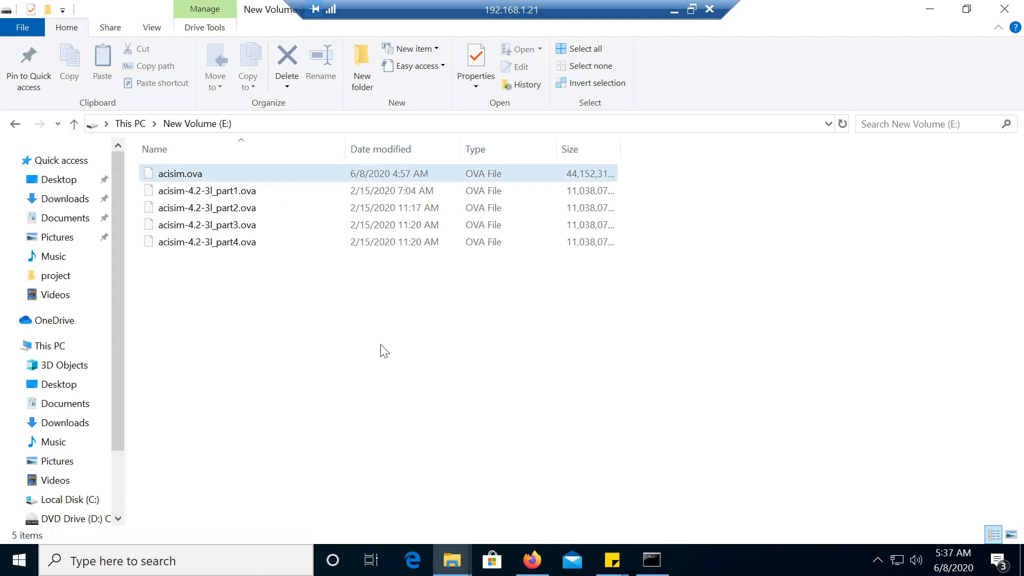
# Check the size of the merged acisim.ova in its file properties
pyautogui.click(172, 178)
pyautogui.rightClick(172, 177)
pyautogui.click(241, 395)
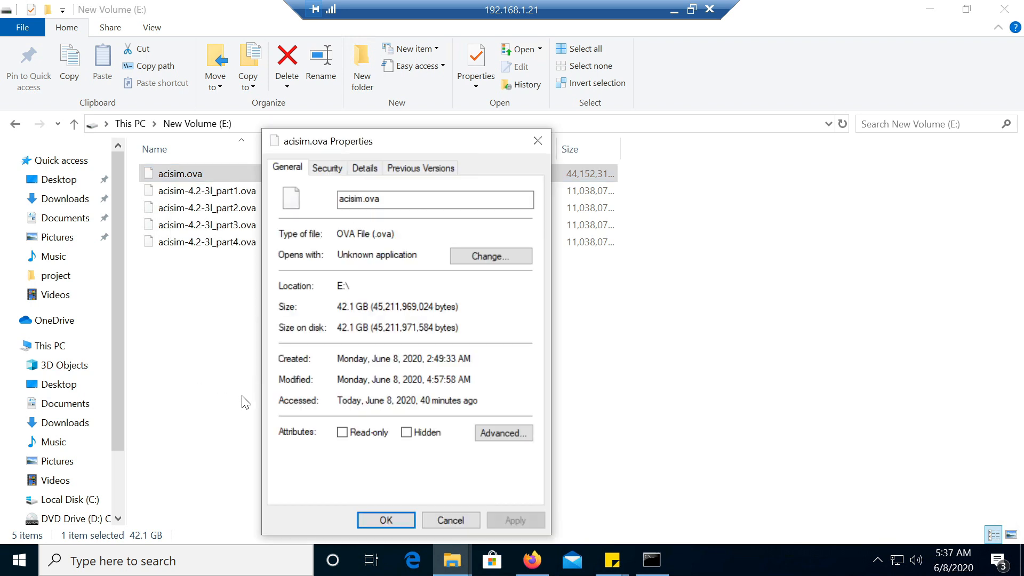
pyautogui.moveTo(340, 307); pyautogui.dragTo(373, 306)
pyautogui.click(538, 141)
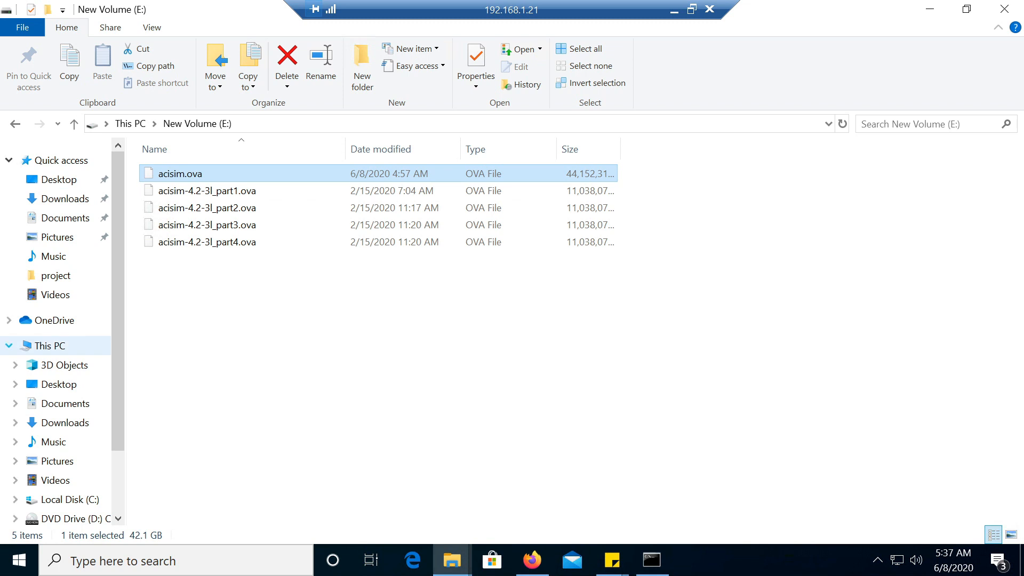
pyautogui.click(440, 401)
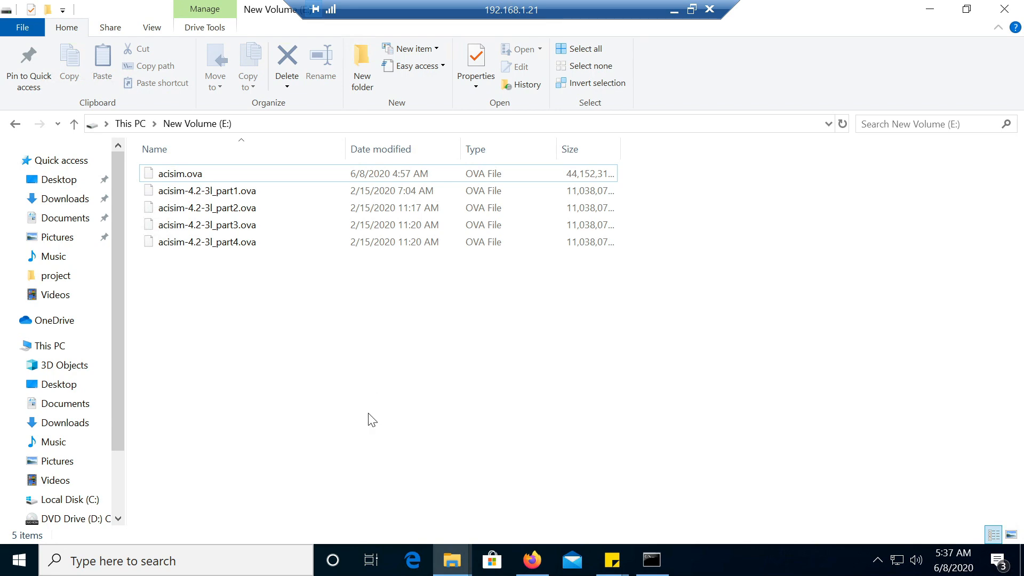
# Open the VMware ESXi host at 192.168.1.10 in a new Firefox tab and log in as root with the prefilled credentials
pyautogui.click(531, 560)
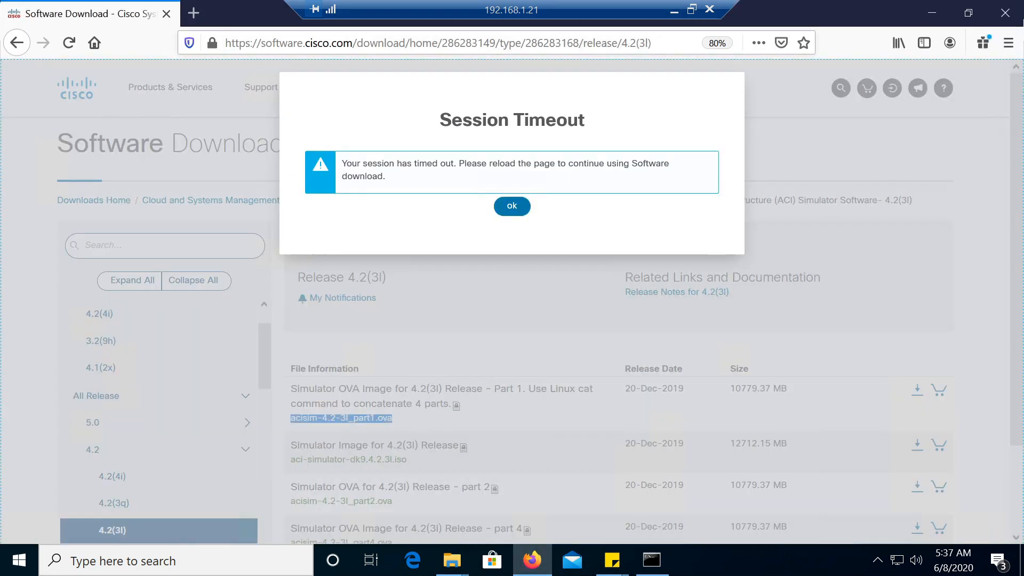
pyautogui.click(194, 14)
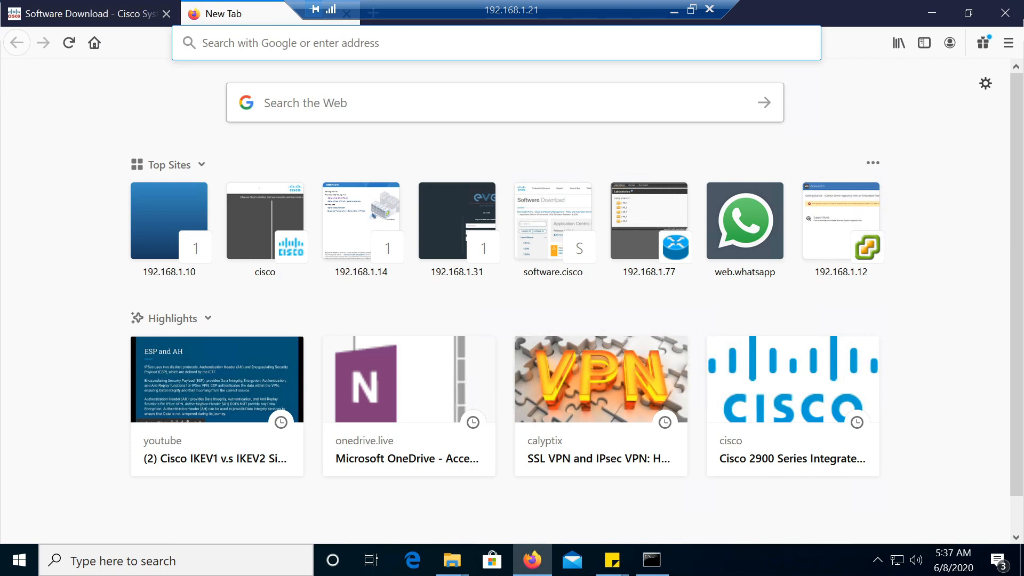
pyautogui.write('192.168.1')
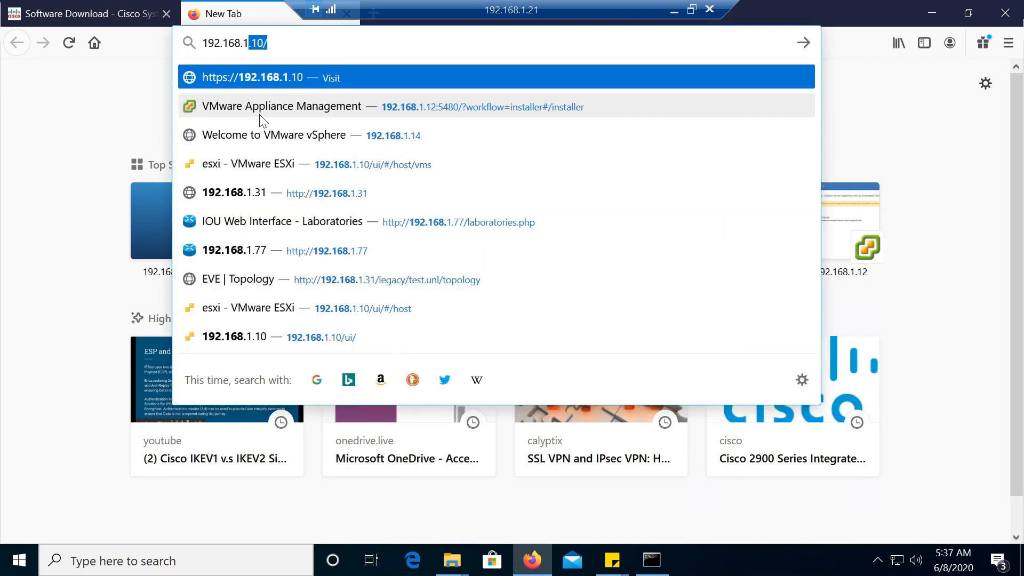
pyautogui.write('.10')
pyautogui.press('Return')
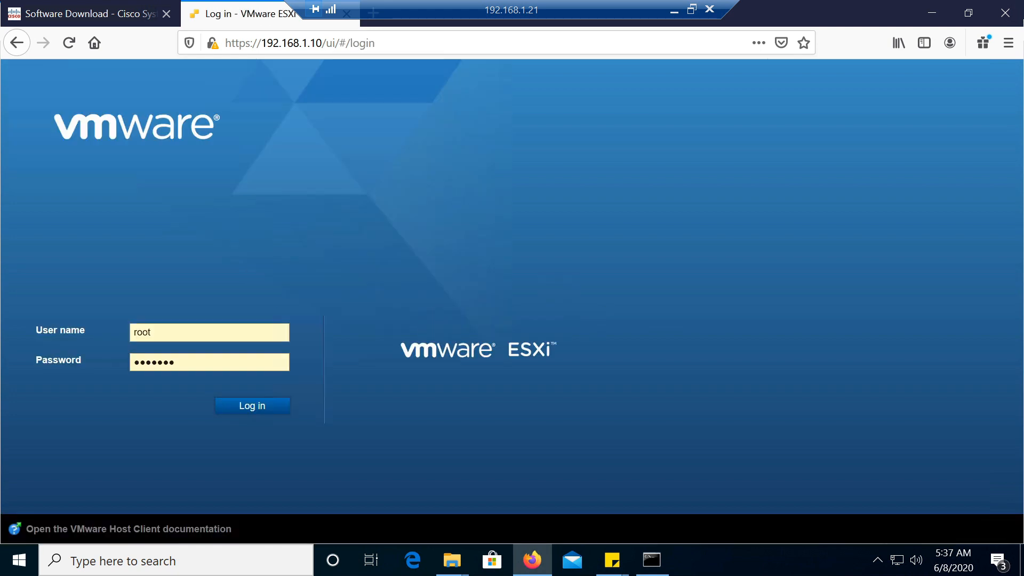
pyautogui.click(255, 406)
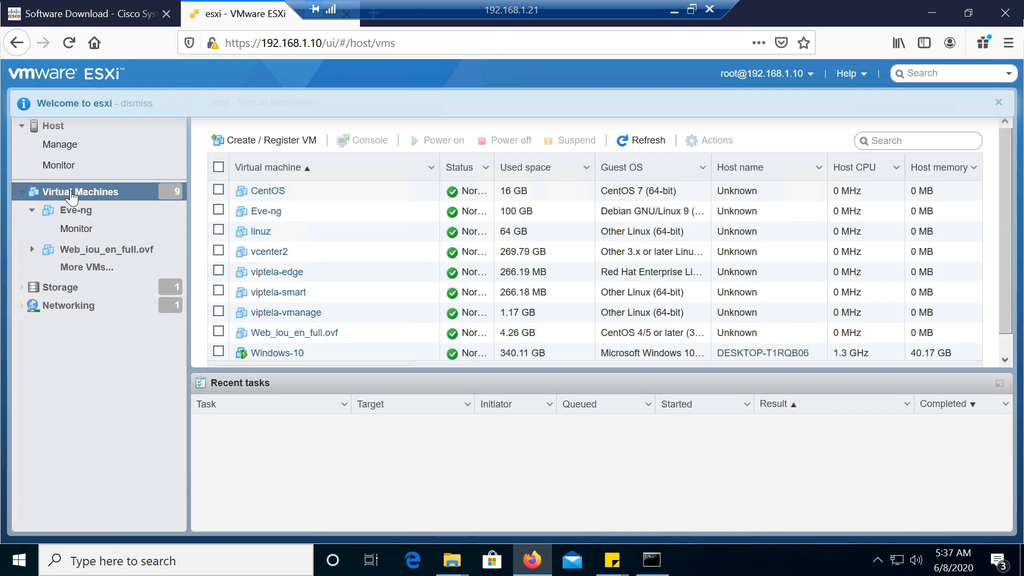
# Start creating a new virtual machine with the option to deploy it from an OVF or OVA file
pyautogui.click(254, 144)
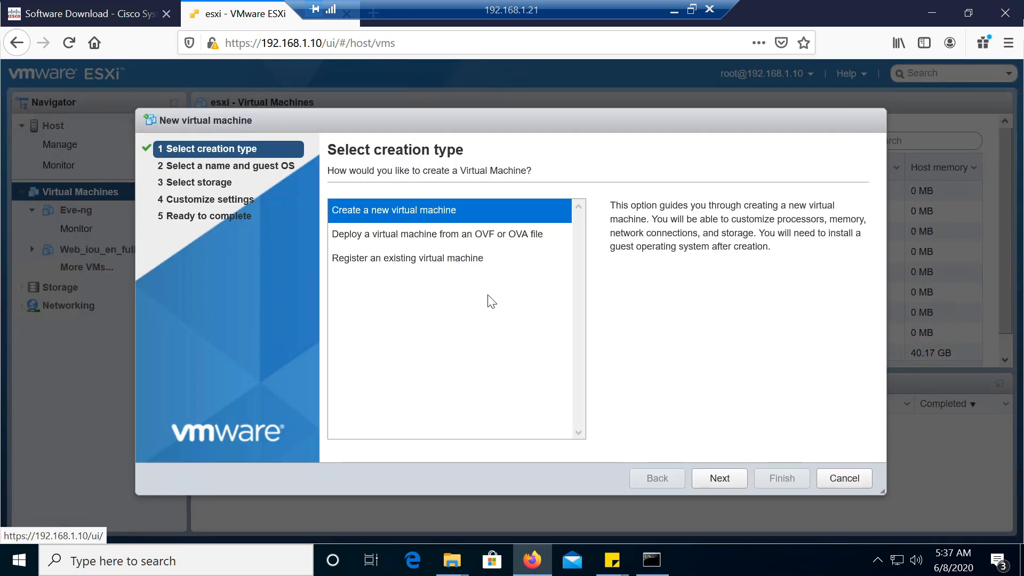
pyautogui.click(456, 232)
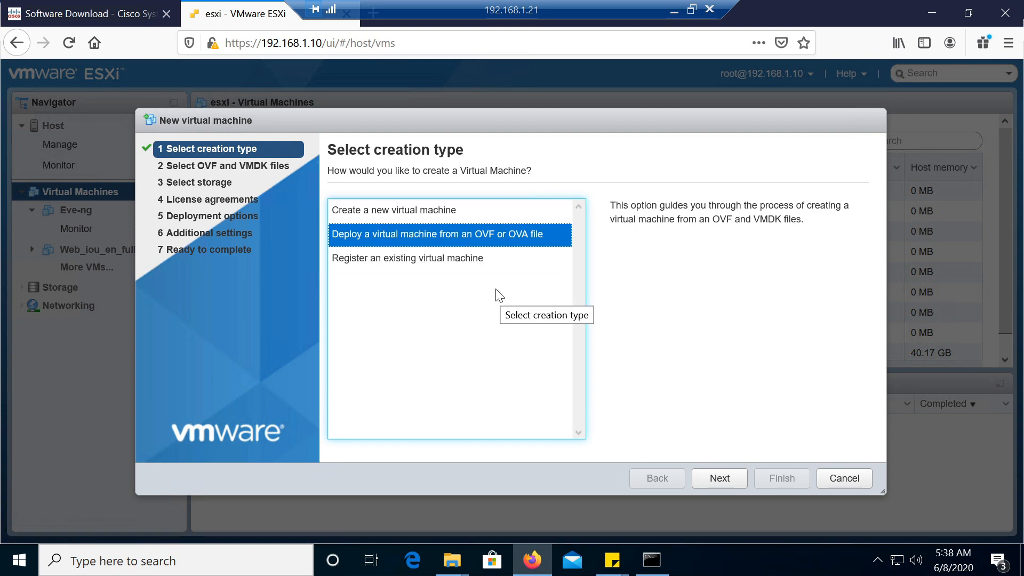
pyautogui.click(724, 482)
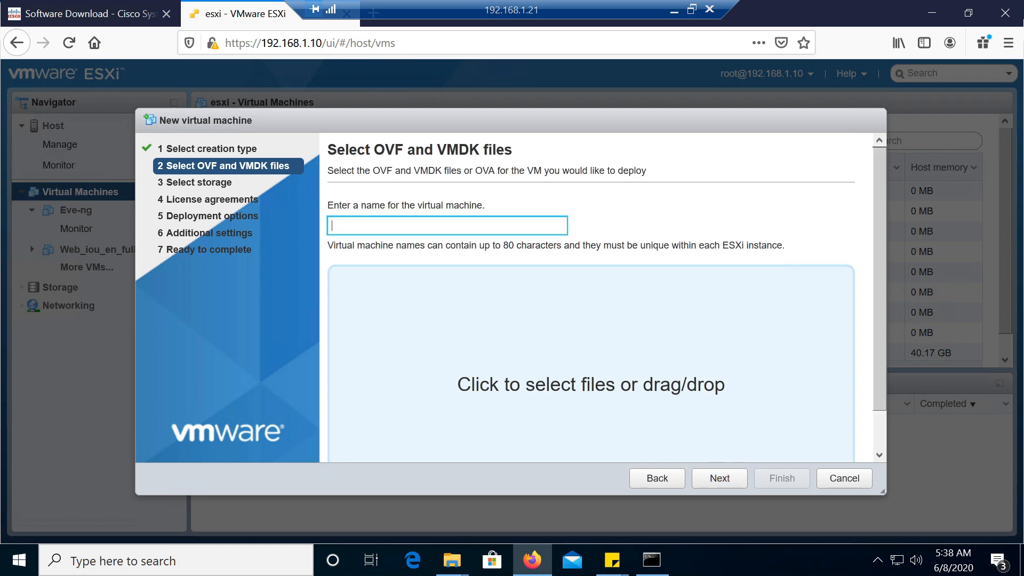
# Name the new virtual machine ACISIM
pyautogui.write('ACISIM')
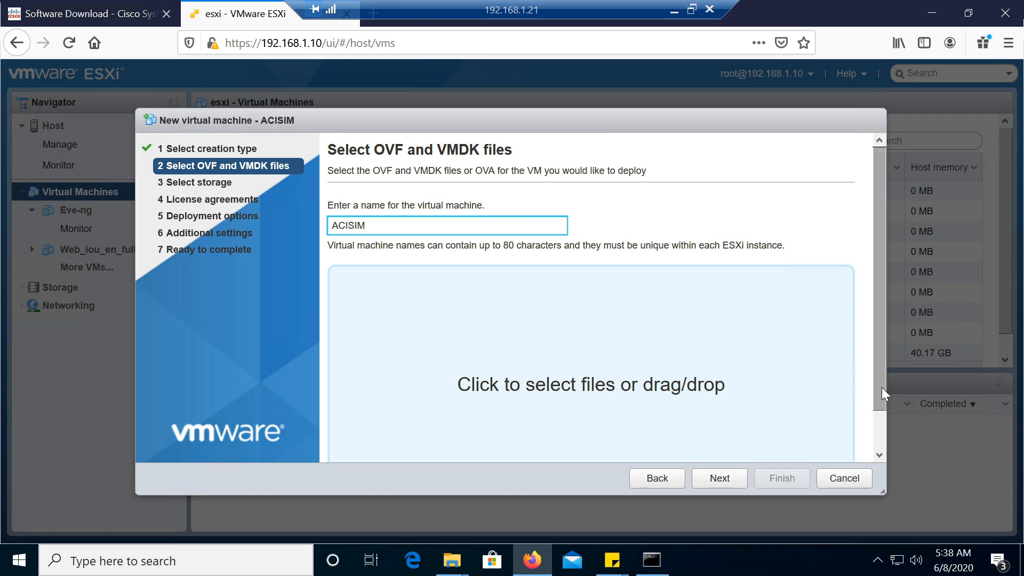
# Choose acisim.ova from New Volume (E:) as the source file for the deployment and continue to the storage selection
pyautogui.hotkey('ctrl', '-')
pyautogui.hotkey('ctrl', '-')
pyautogui.click(528, 351)
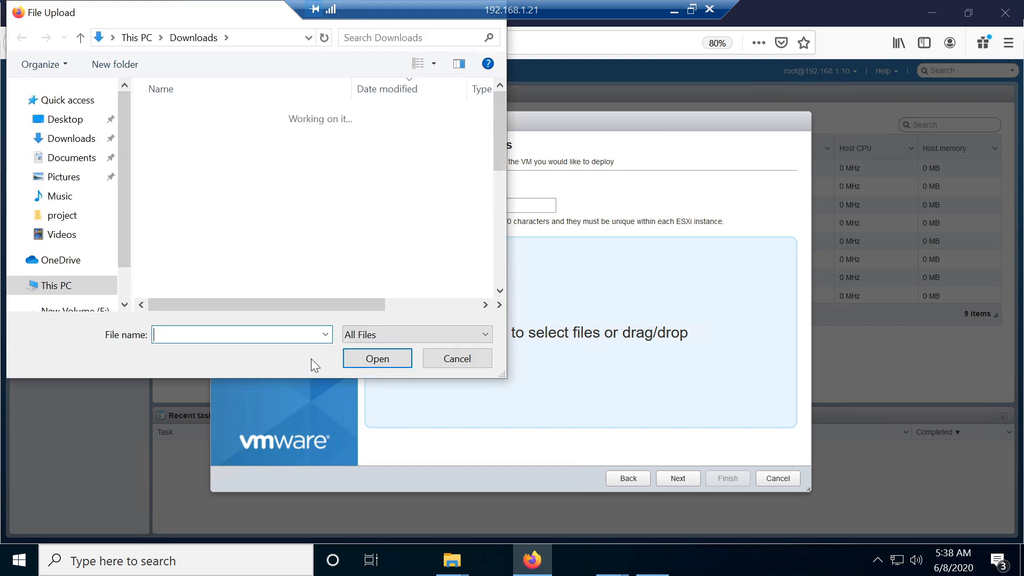
pyautogui.scroll(-2, 127, 305)
pyautogui.click(69, 260)
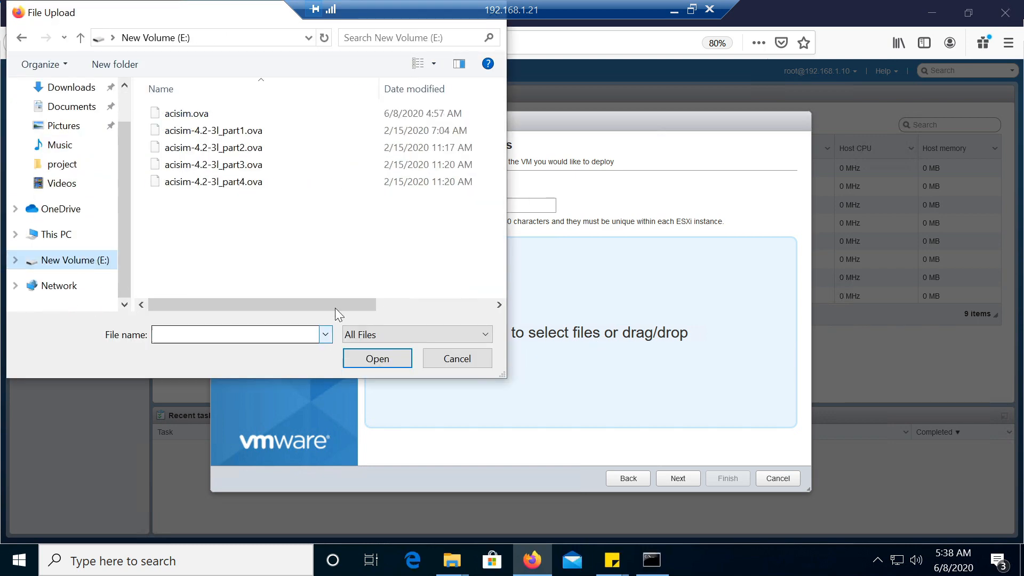
pyautogui.click(186, 113)
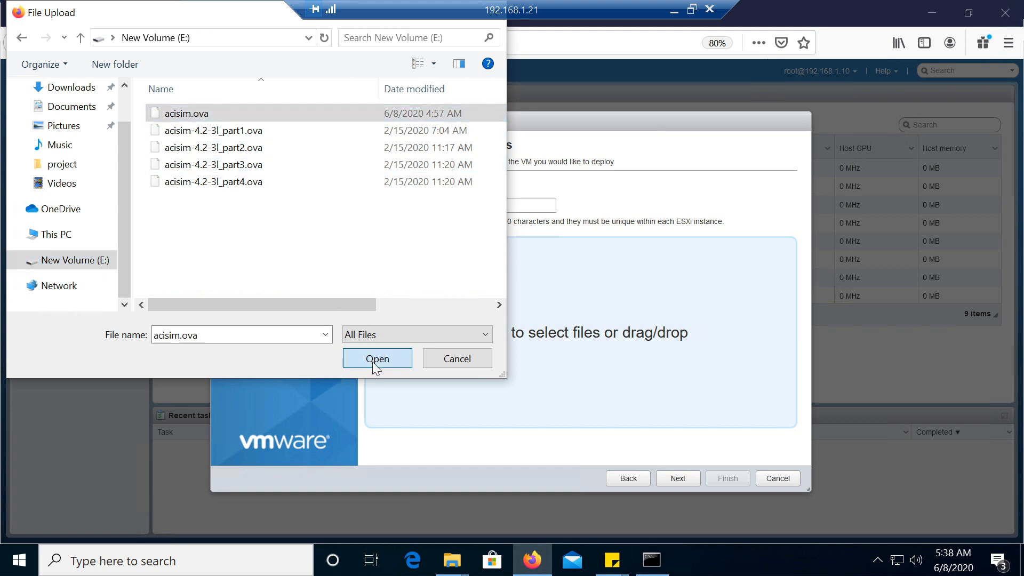
pyautogui.click(374, 363)
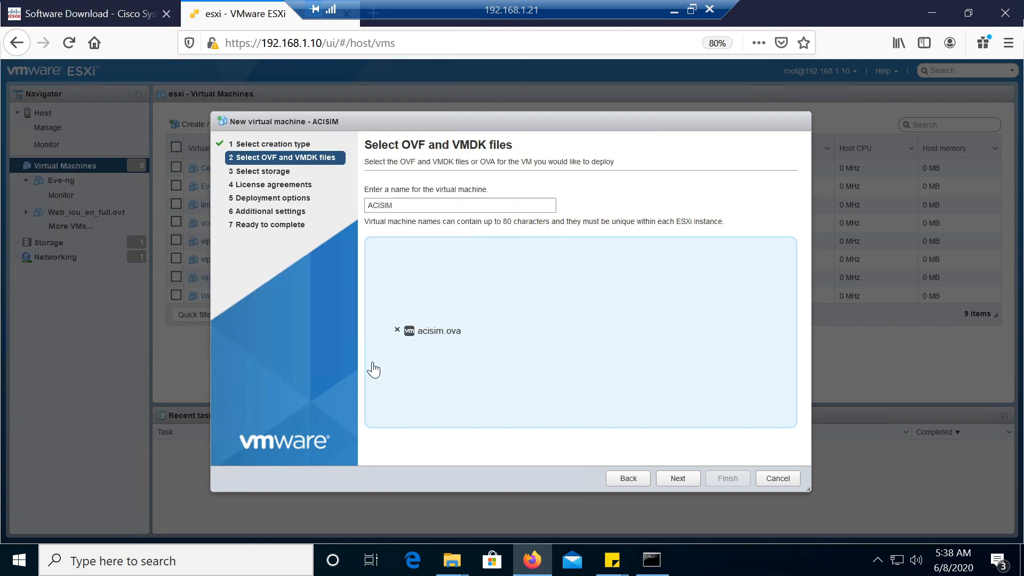
pyautogui.click(680, 480)
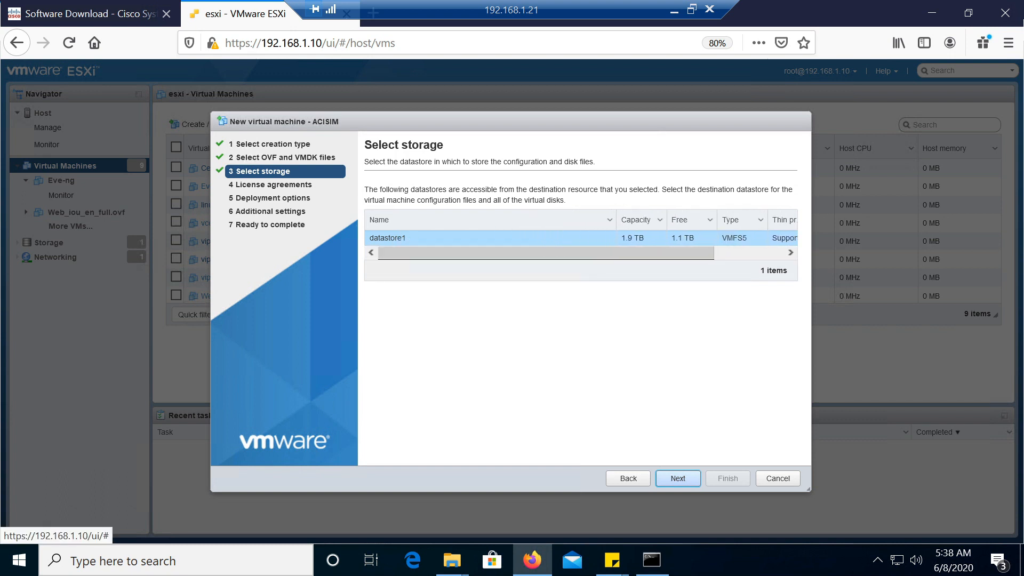
# Accept datastore1 as storage and keep the deployment options VM Network, Thin provisioning and automatic power-on
pyautogui.moveTo(571, 265); pyautogui.dragTo(709, 261)
pyautogui.click(679, 478)
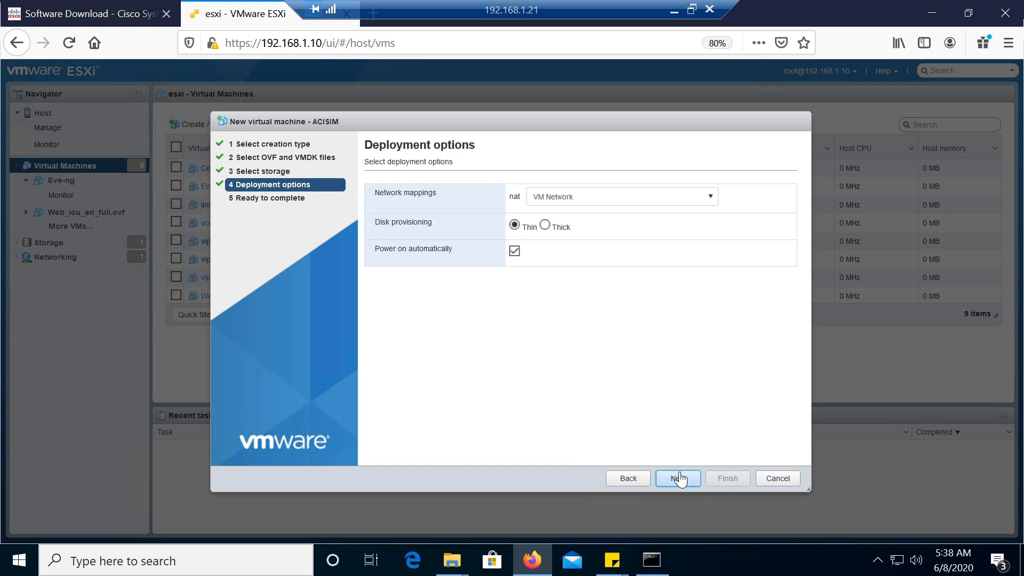
pyautogui.click(614, 207)
pyautogui.click(613, 215)
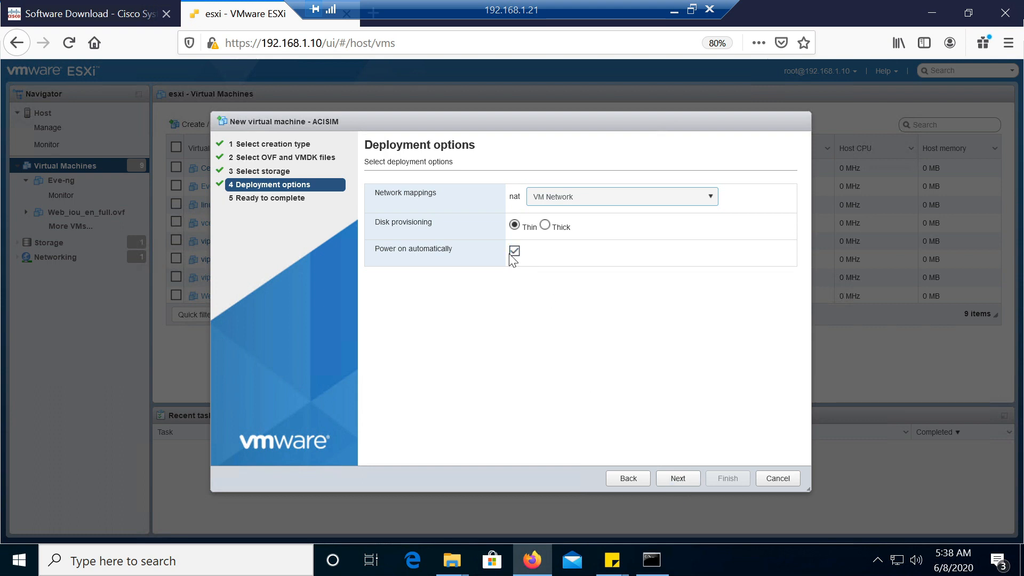
pyautogui.click(677, 480)
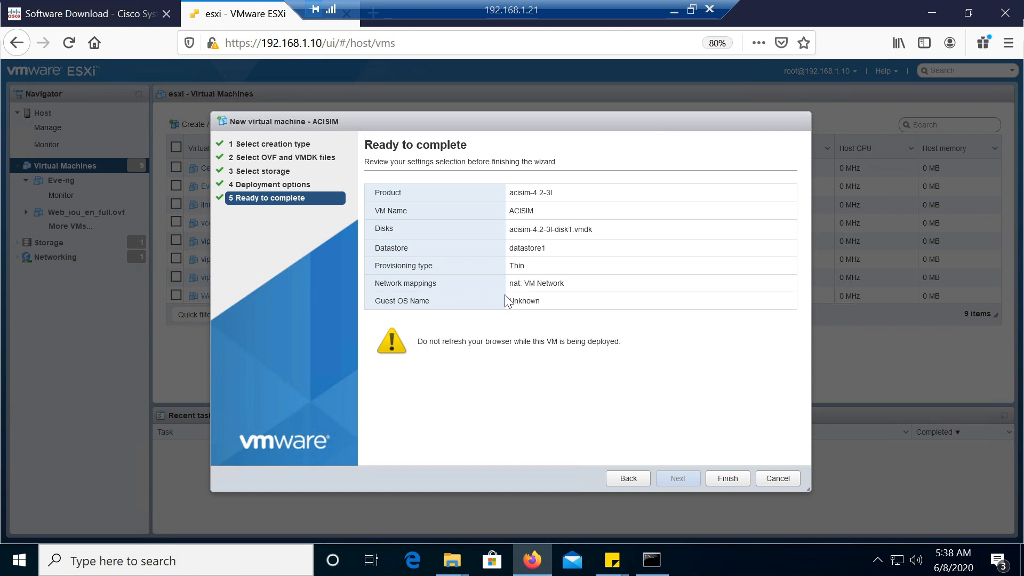
# Review the disk, datastore, provisioning and network mapping in the deployment summary, and finish the wizard to deploy ACISIM
pyautogui.moveTo(510, 229); pyautogui.dragTo(628, 234)
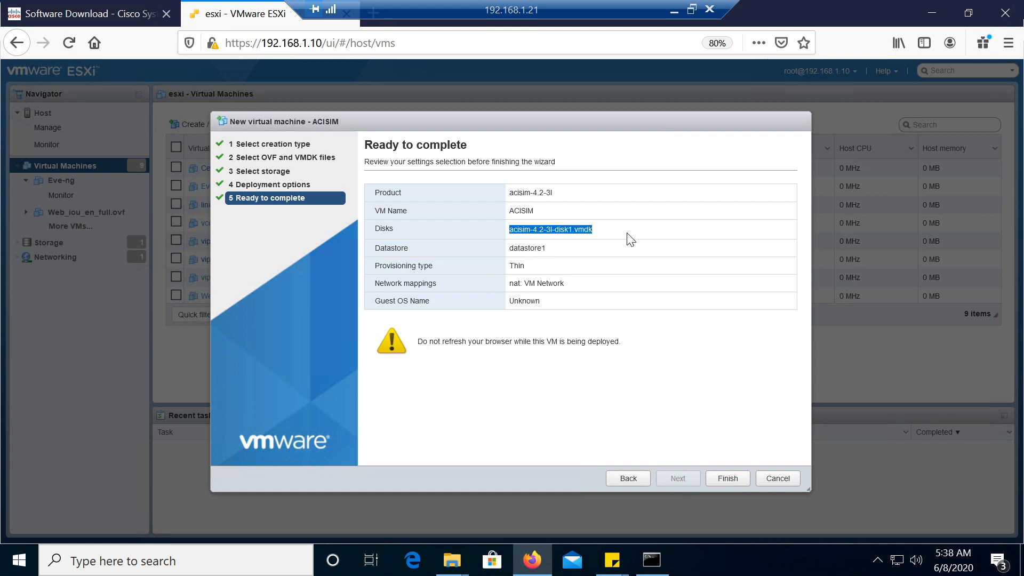
pyautogui.moveTo(517, 248); pyautogui.dragTo(567, 287)
pyautogui.click(522, 308)
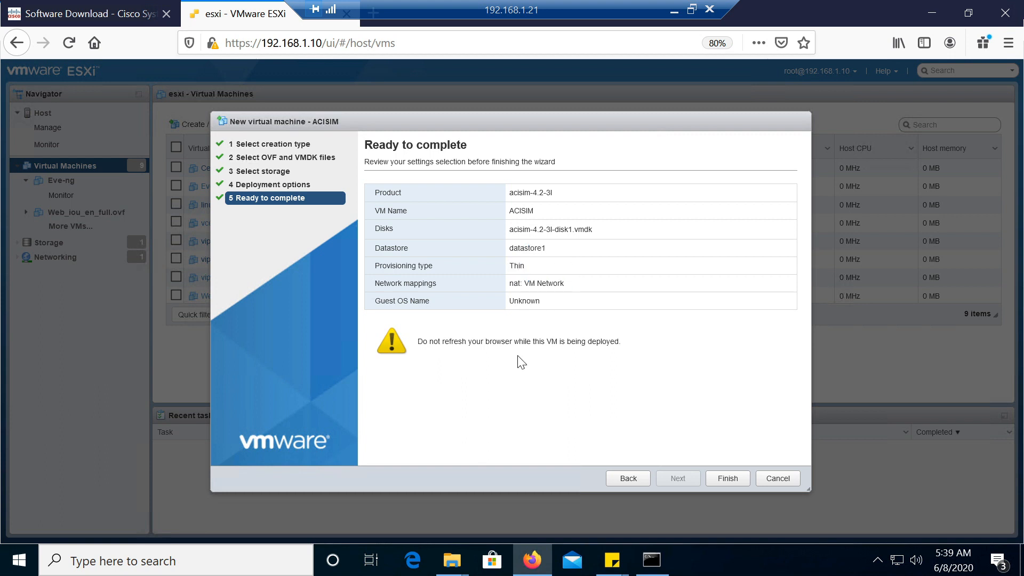
pyautogui.moveTo(490, 342); pyautogui.dragTo(535, 342)
pyautogui.click(603, 379)
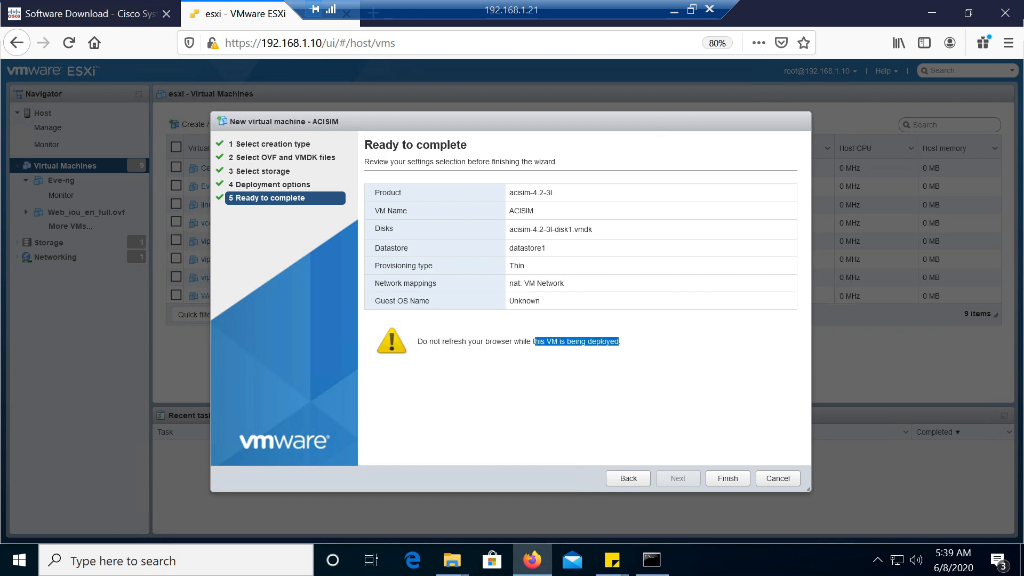
pyautogui.click(482, 400)
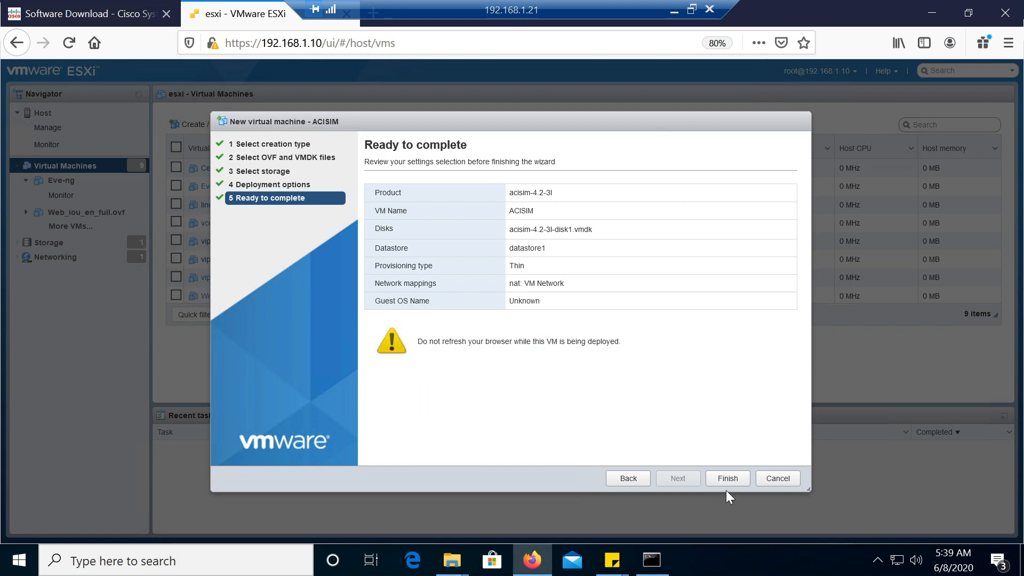
pyautogui.click(725, 480)
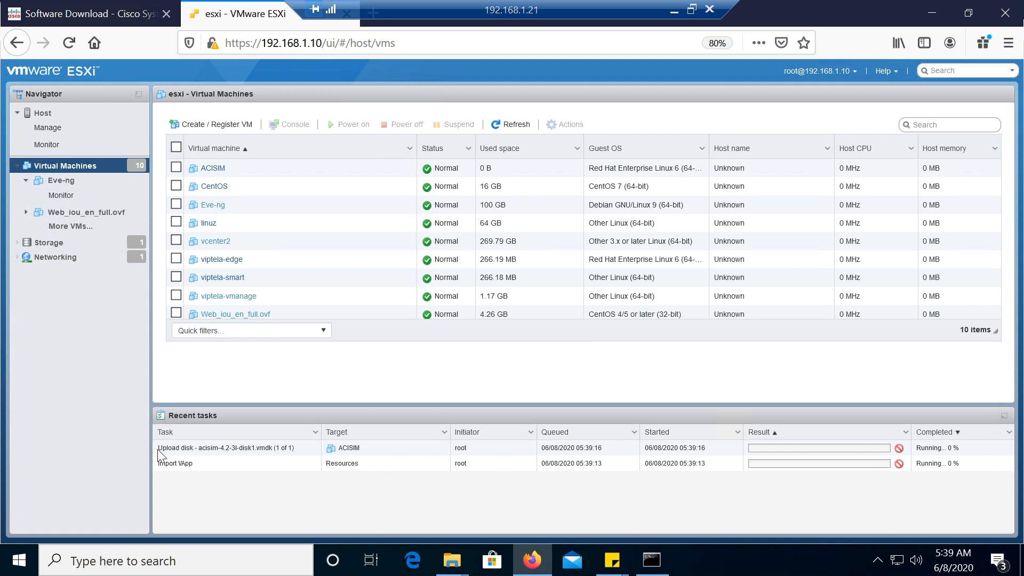
# Check the status of the disk upload, Import VApp and Power On VM entries among the host's recent tasks
pyautogui.moveTo(158, 449); pyautogui.dragTo(299, 451)
pyautogui.click(299, 451)
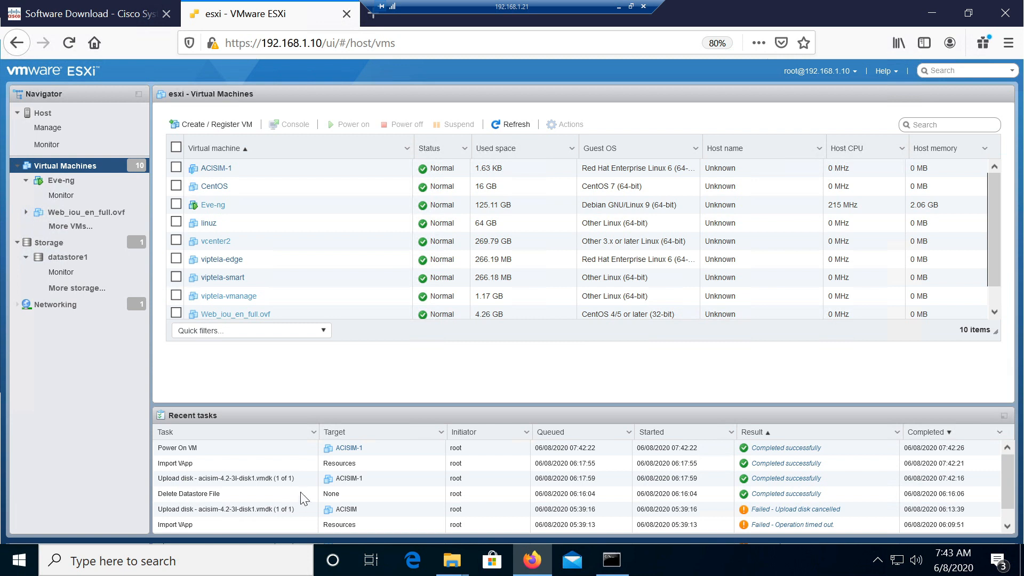
pyautogui.click(201, 462)
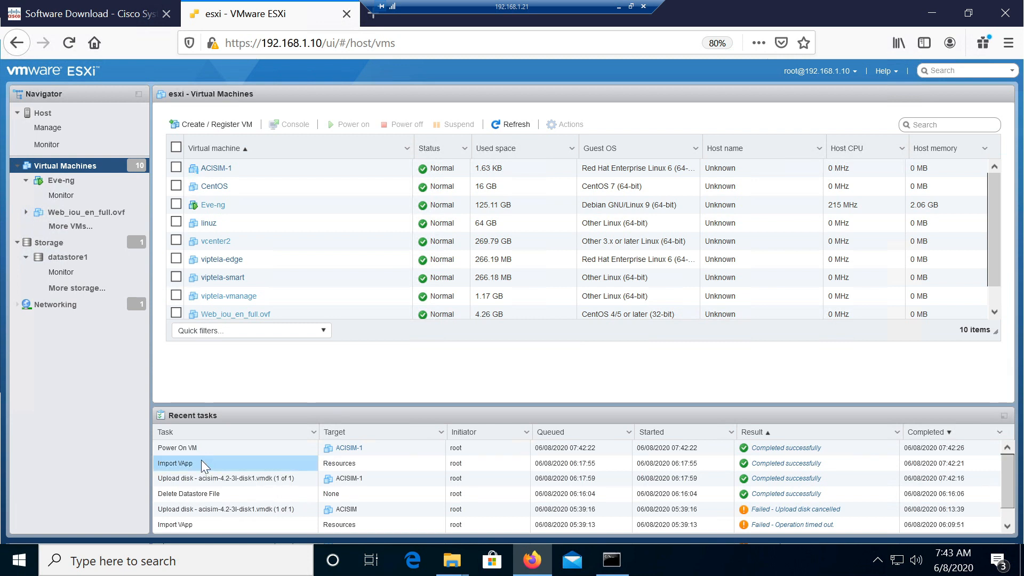
pyautogui.click(204, 451)
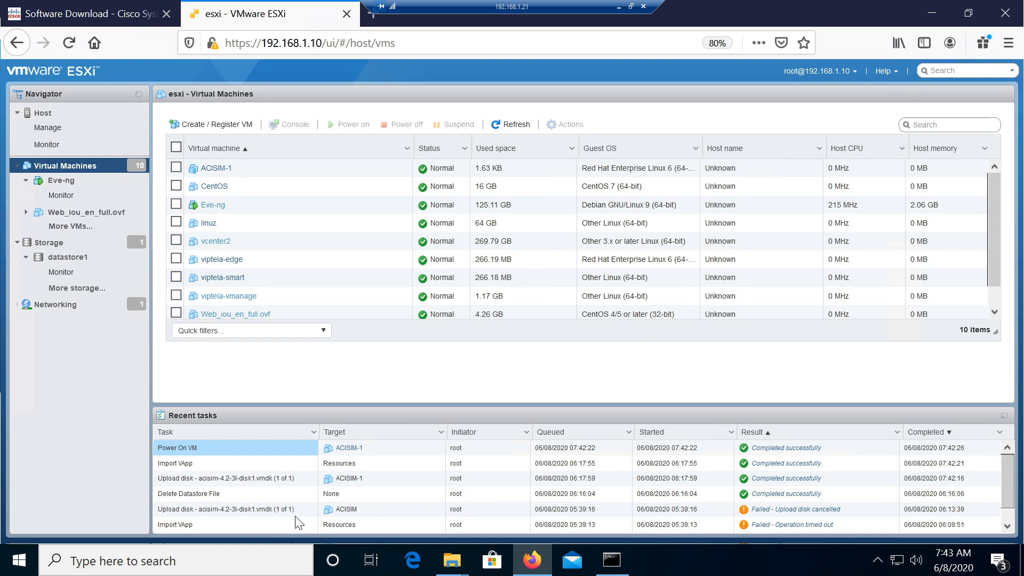
pyautogui.click(231, 529)
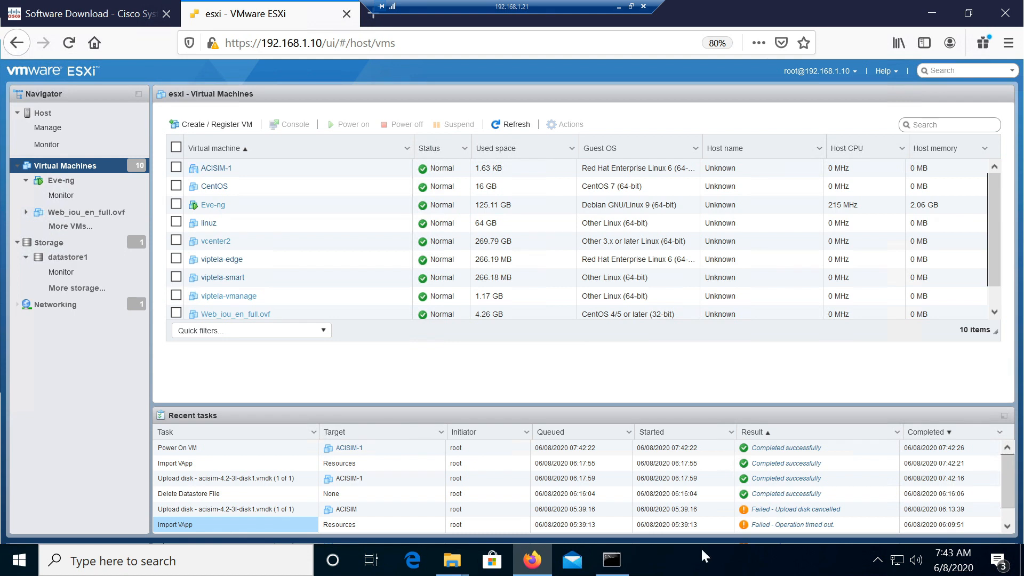
pyautogui.click(842, 513)
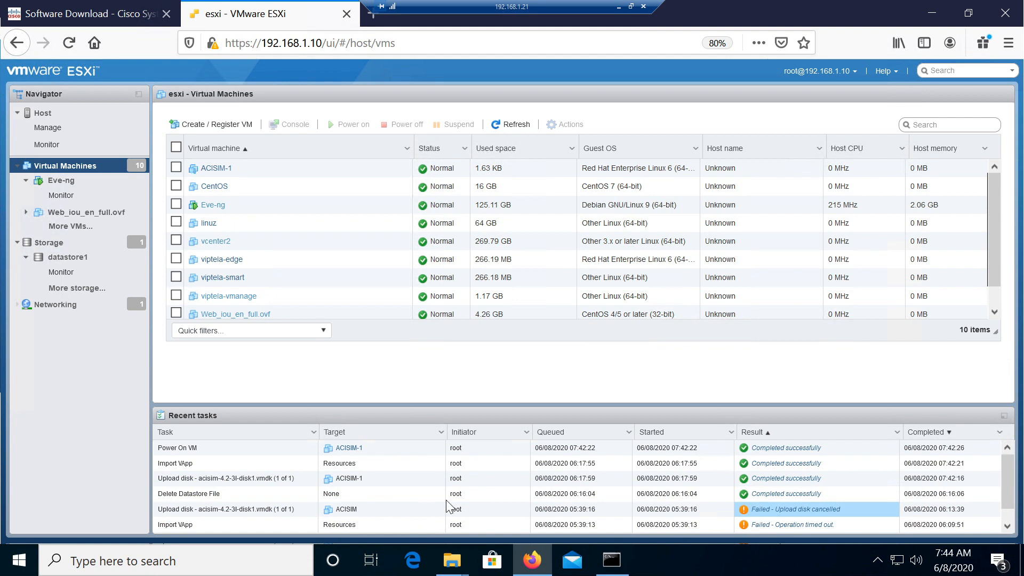
pyautogui.click(233, 464)
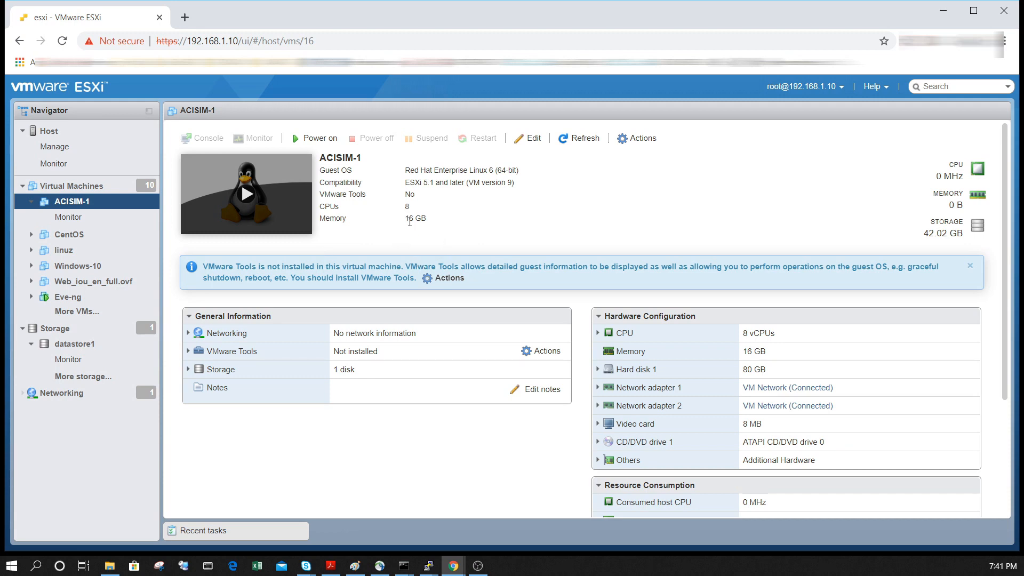
# Examine the memory, hard disk and network adapter configuration of the ACISIM-1 virtual machine
pyautogui.moveTo(403, 219); pyautogui.dragTo(439, 221)
pyautogui.moveTo(768, 370); pyautogui.dragTo(752, 372)
pyautogui.click(599, 407)
pyautogui.click(598, 406)
# Set the memory of the ACISIM-1 virtual machine to 32 GB and save its settings
pyautogui.rightClick(64, 207)
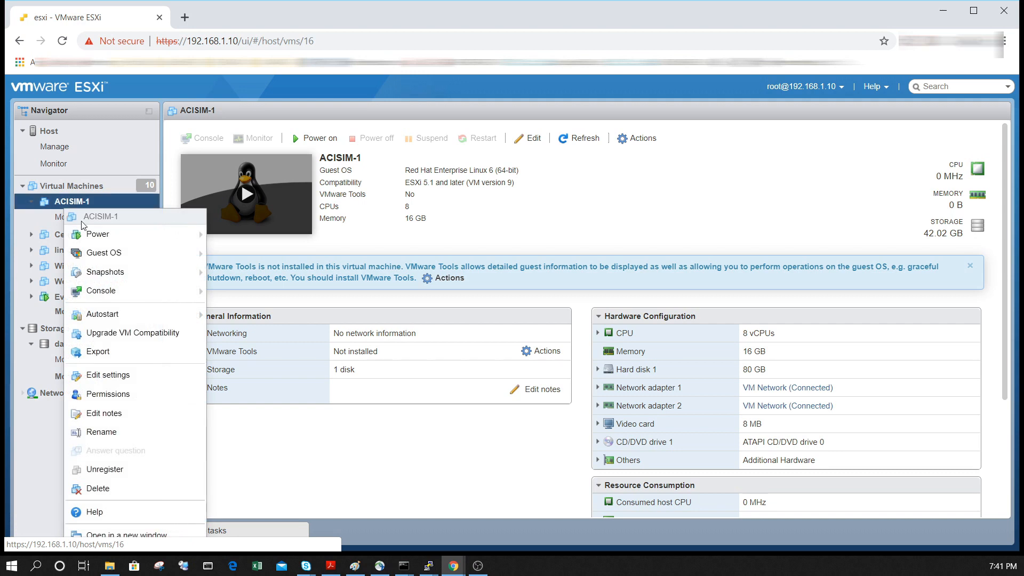
pyautogui.click(109, 376)
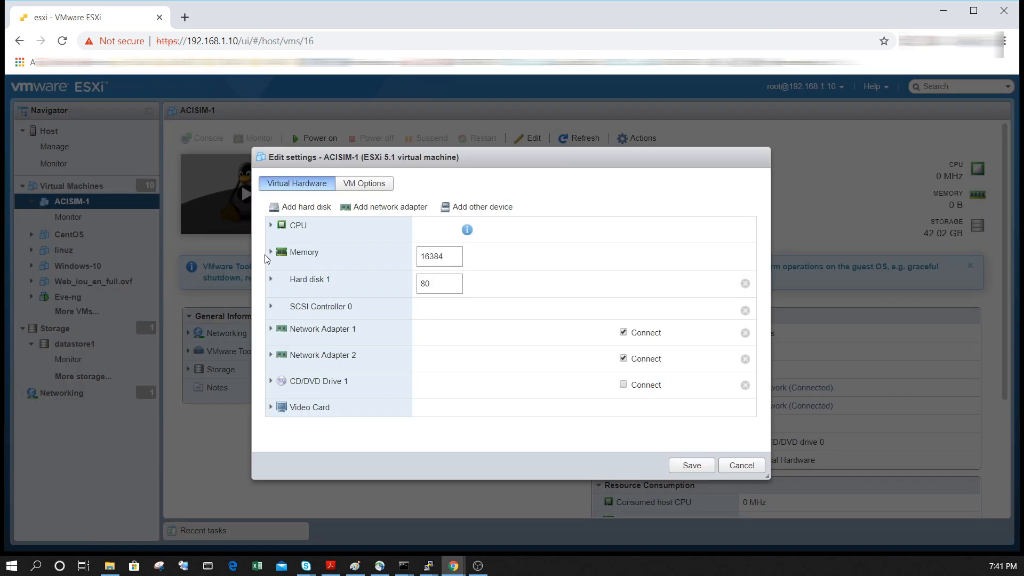
pyautogui.moveTo(448, 255); pyautogui.dragTo(385, 252)
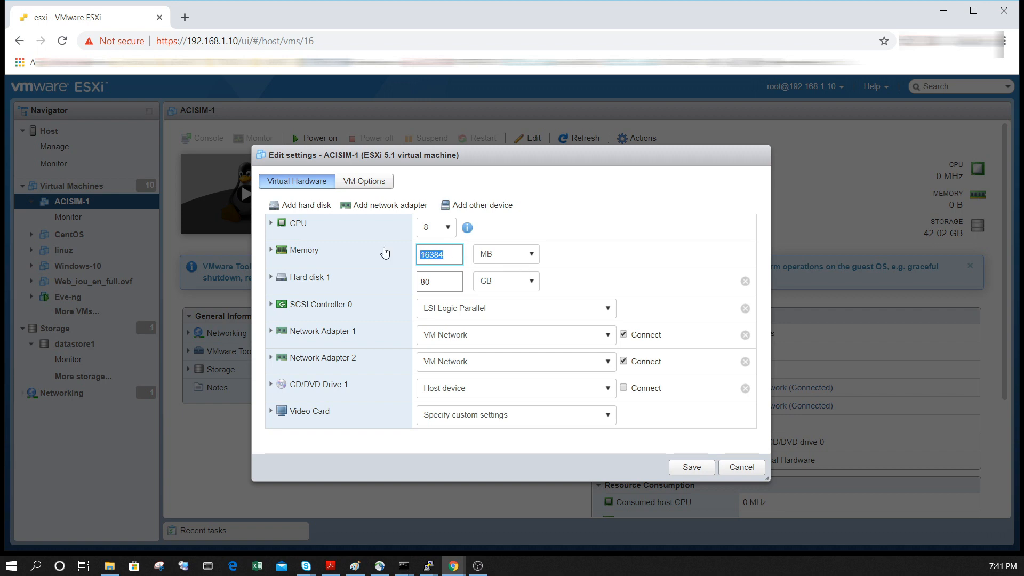
pyautogui.write('24')
pyautogui.click(516, 256)
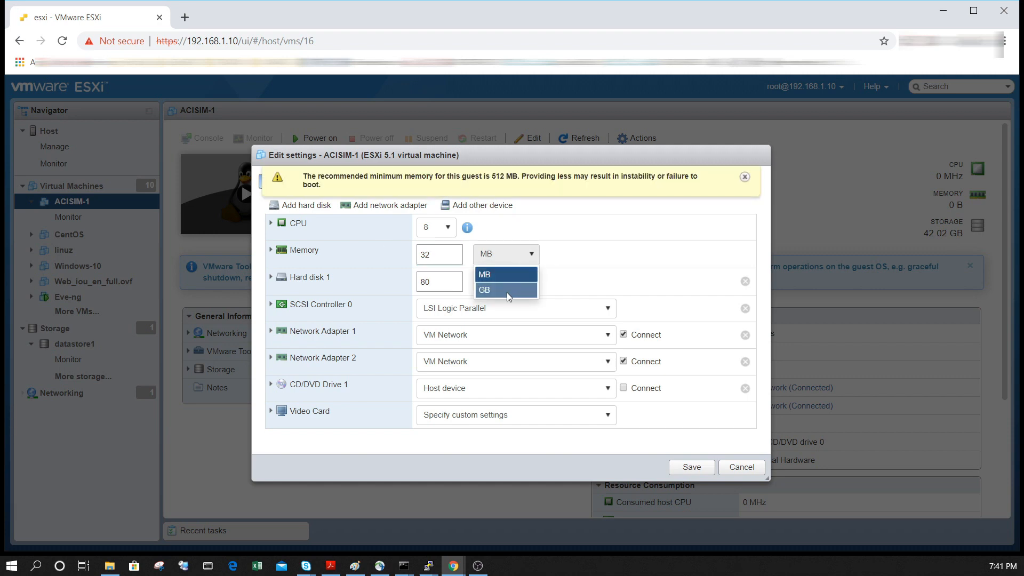
pyautogui.click(508, 291)
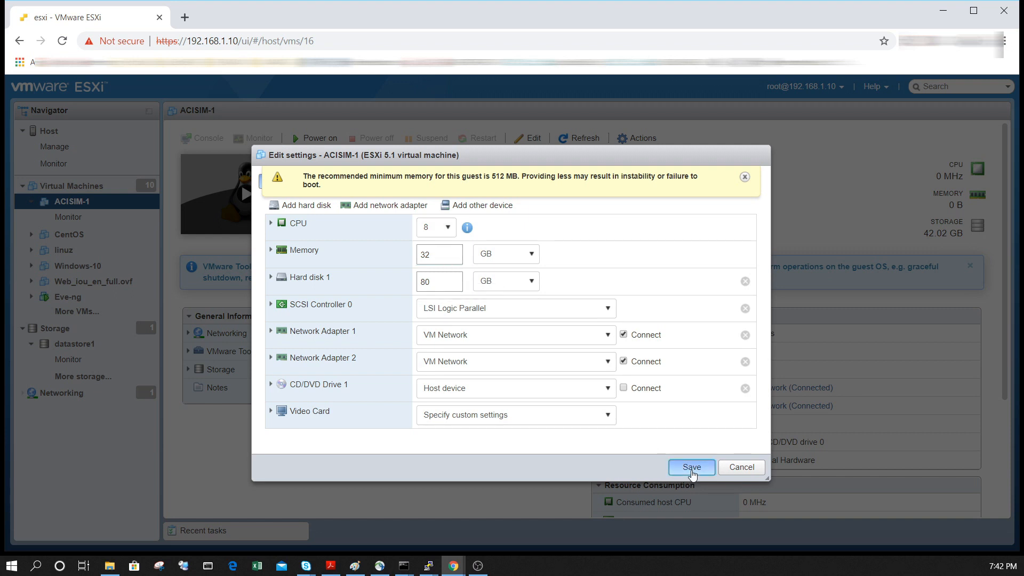
pyautogui.click(692, 468)
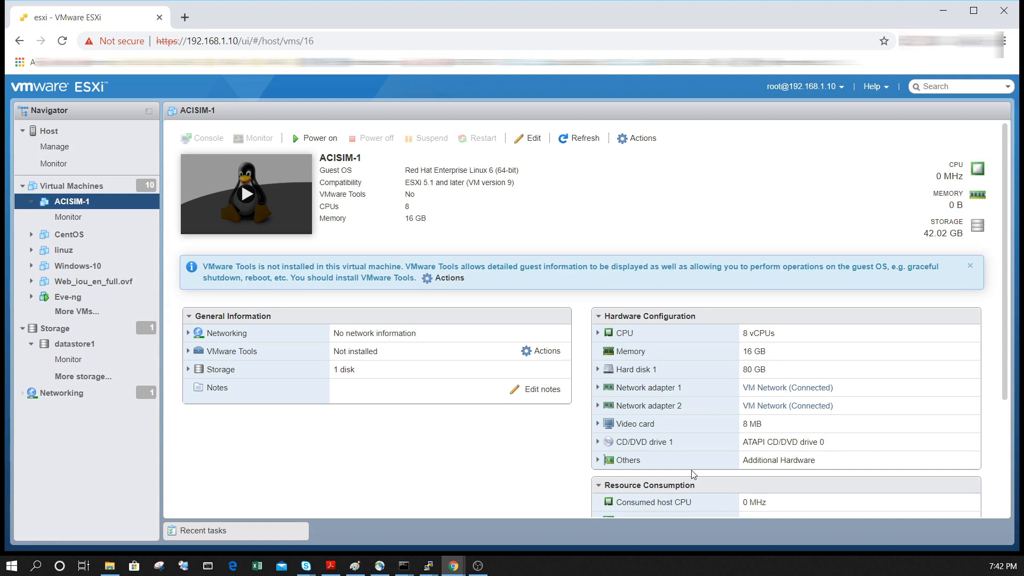
# Set Hard disk 1 of ACISIM-1 to 200 GB, save the settings and power on the virtual machine
pyautogui.rightClick(99, 201)
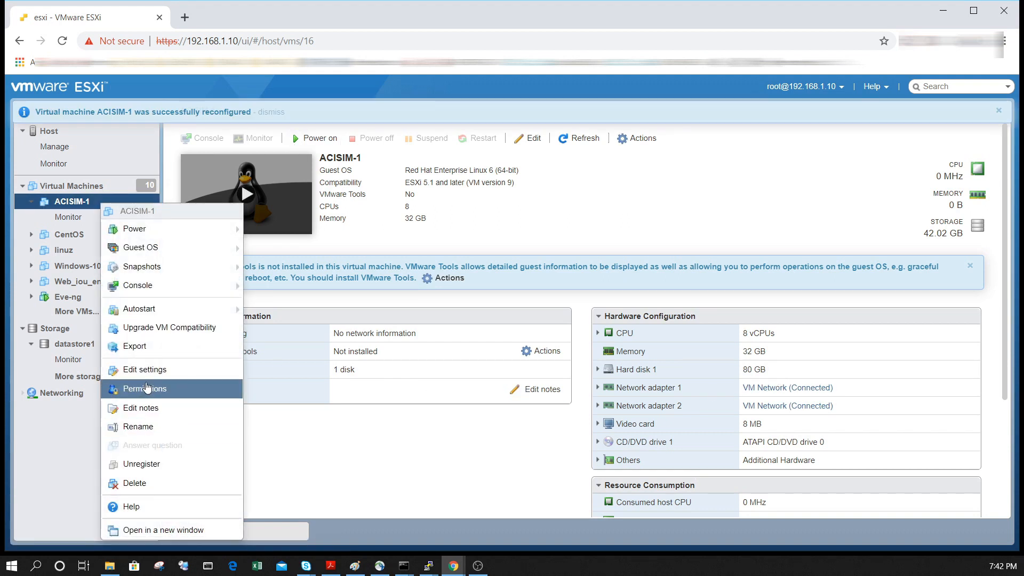
pyautogui.click(146, 369)
pyautogui.moveTo(435, 286); pyautogui.dragTo(408, 285)
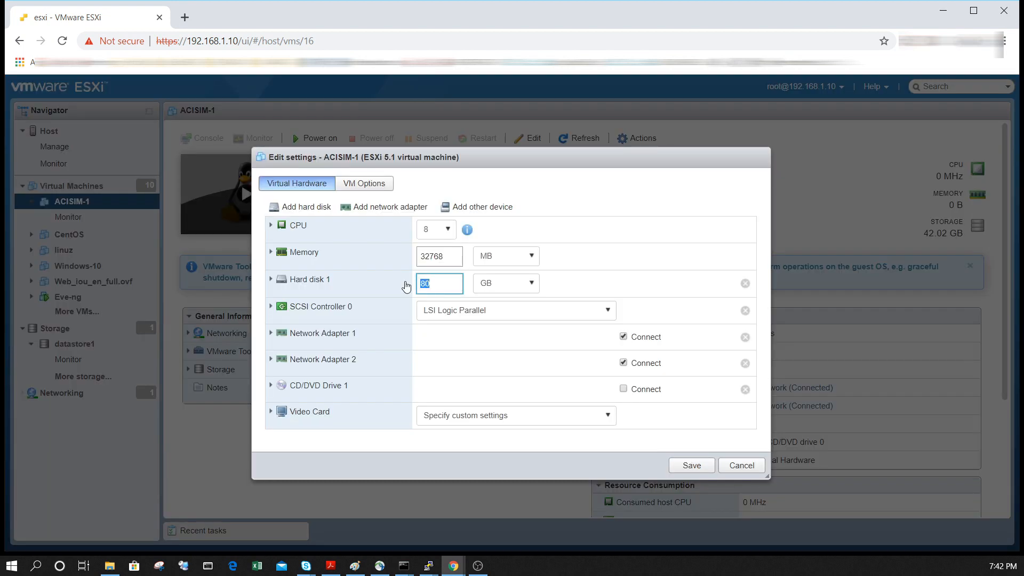
pyautogui.write('2')
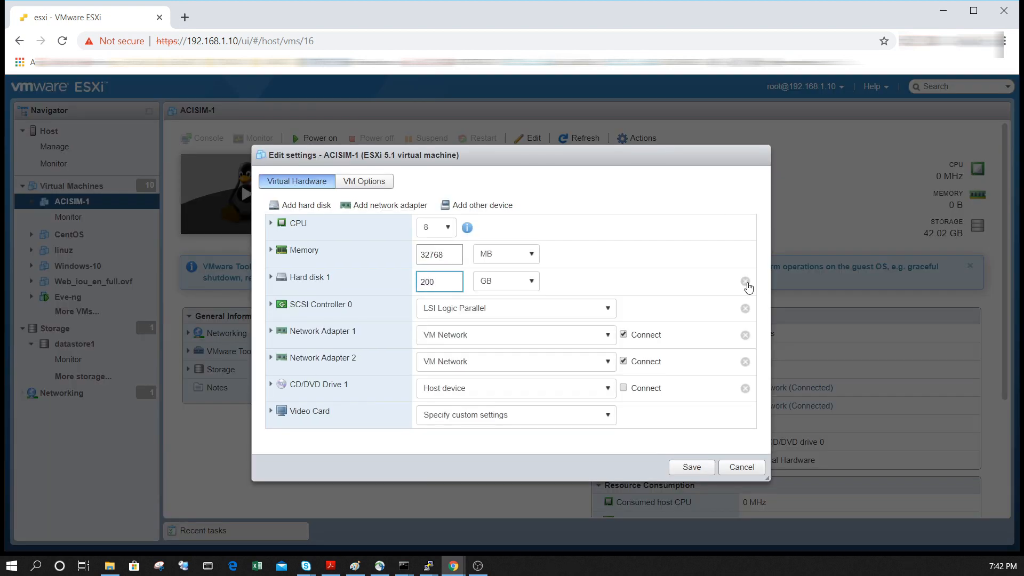
pyautogui.write('00')
pyautogui.click(692, 467)
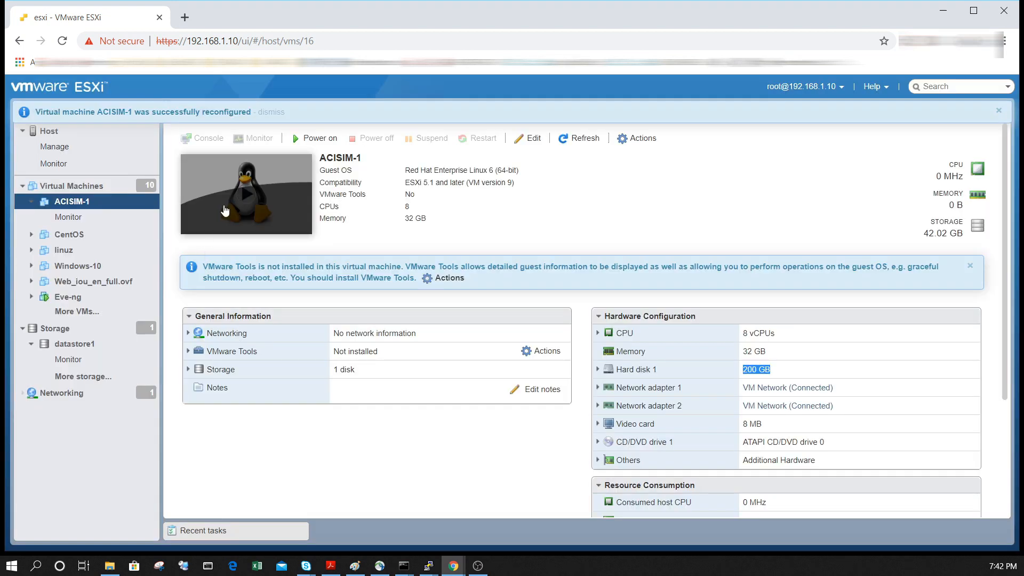
pyautogui.click(307, 138)
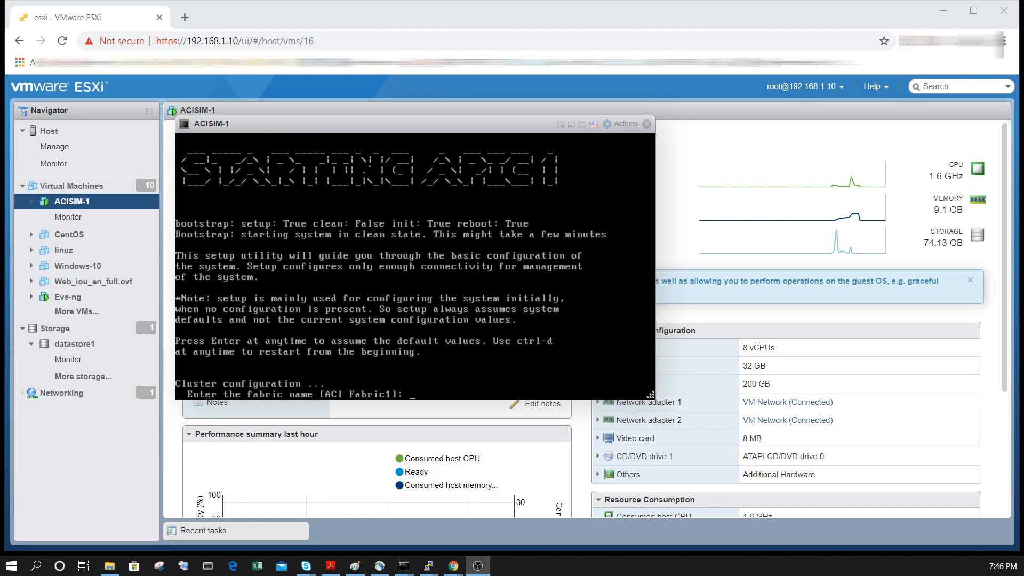
# Accept the default fabric name ACI Fabric1, fabric ID 1, one active controller, POD ID 1, non-standby role, controller ID 1 and controller name apic1
pyautogui.click(512, 320)
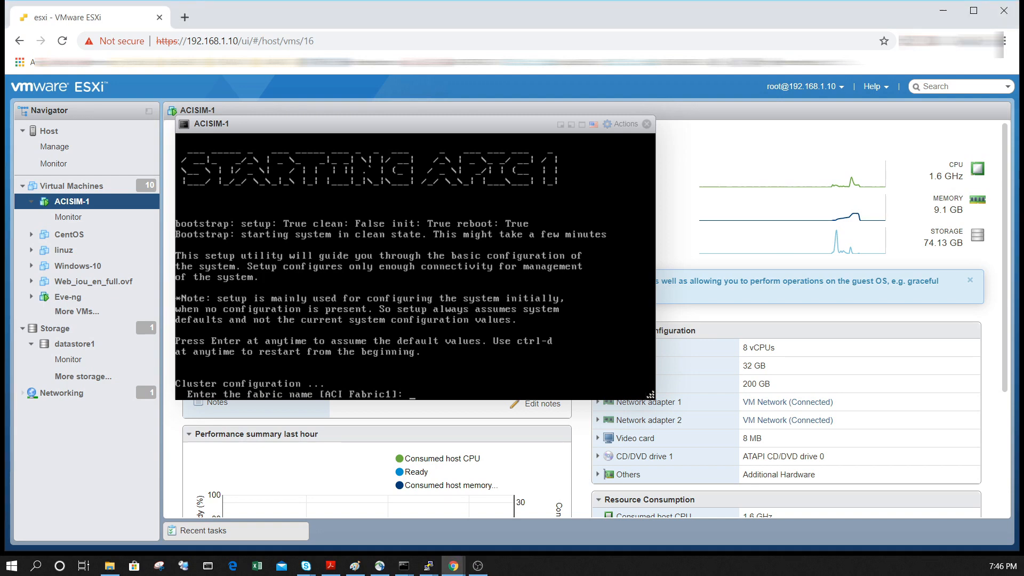
pyautogui.press('Return')
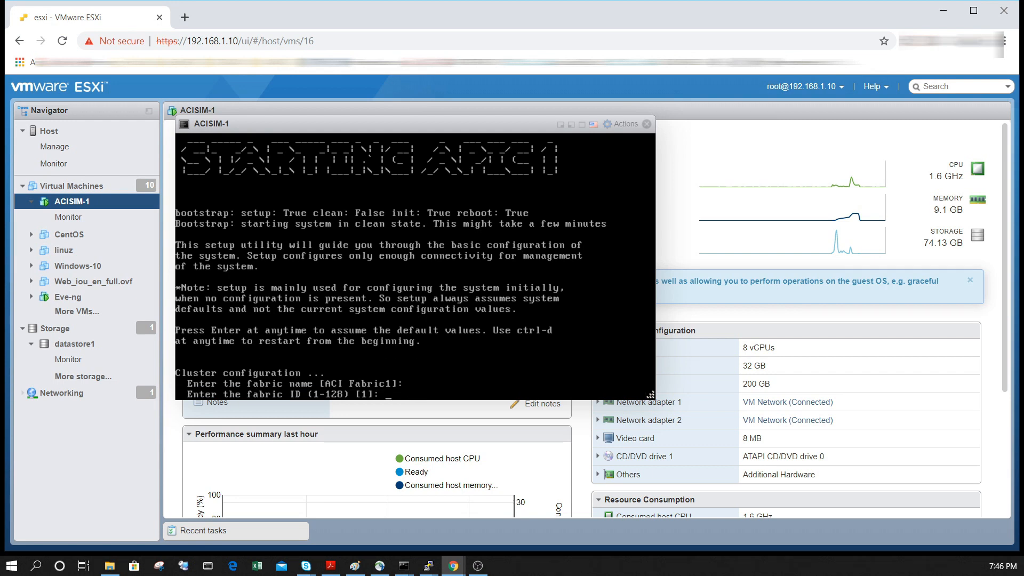
pyautogui.press('Return')
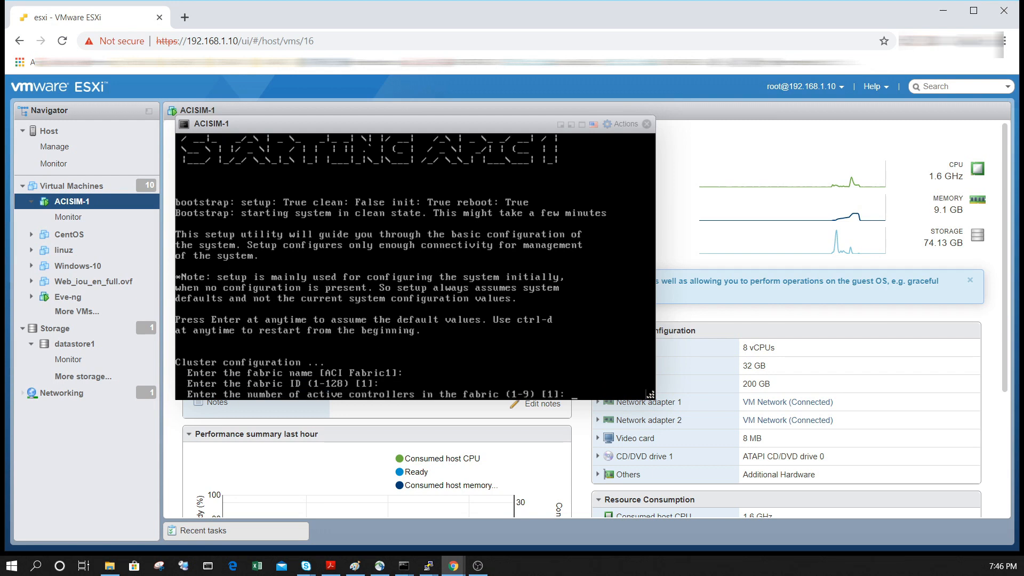
pyautogui.press('Return')
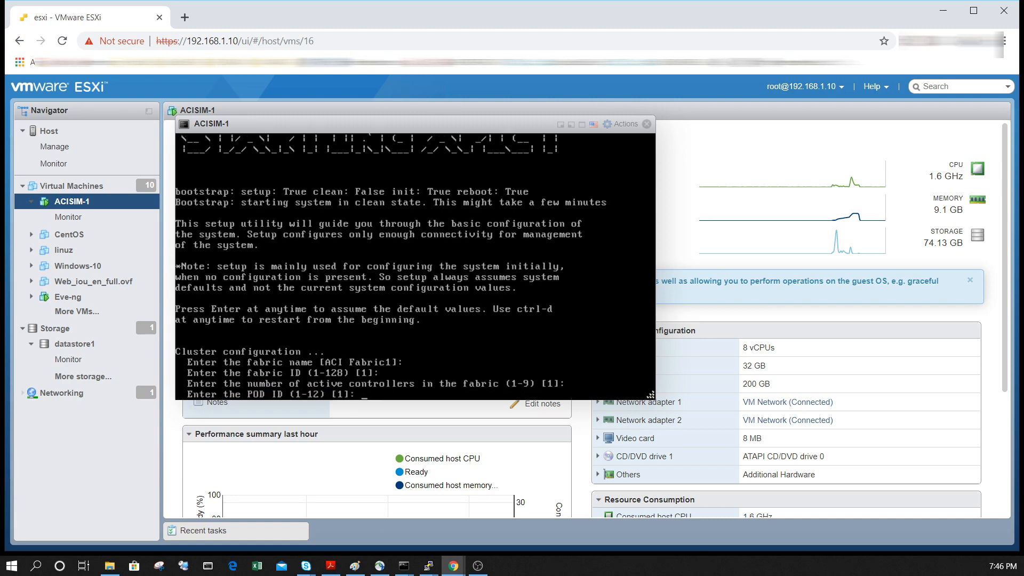
pyautogui.press('Return')
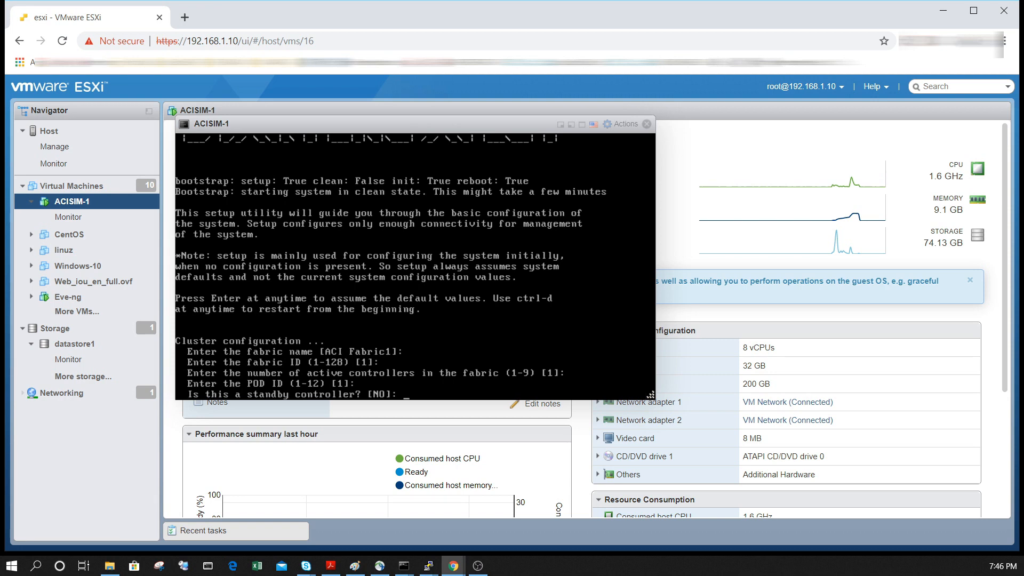
pyautogui.press('Return')
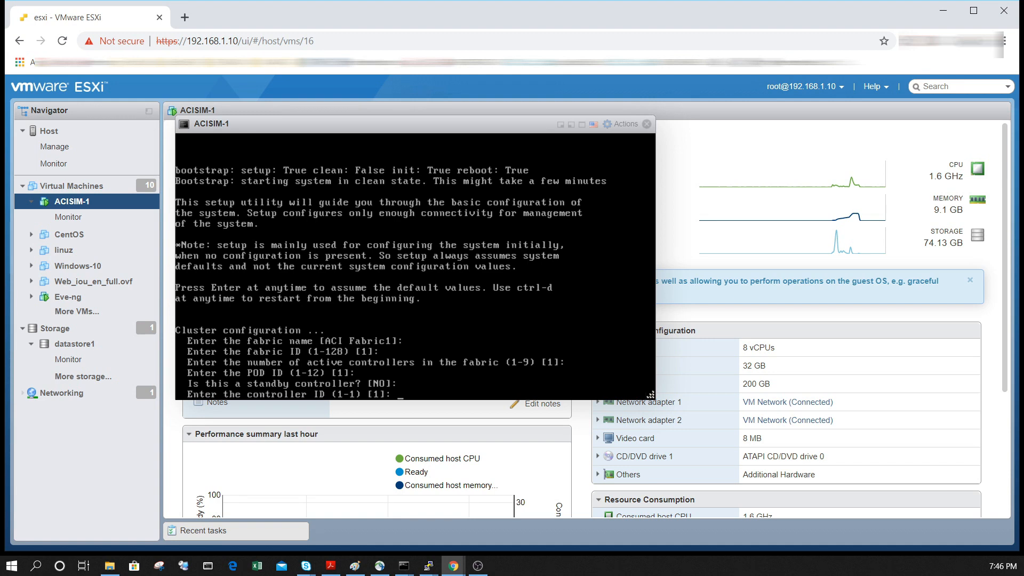
pyautogui.press('Return')
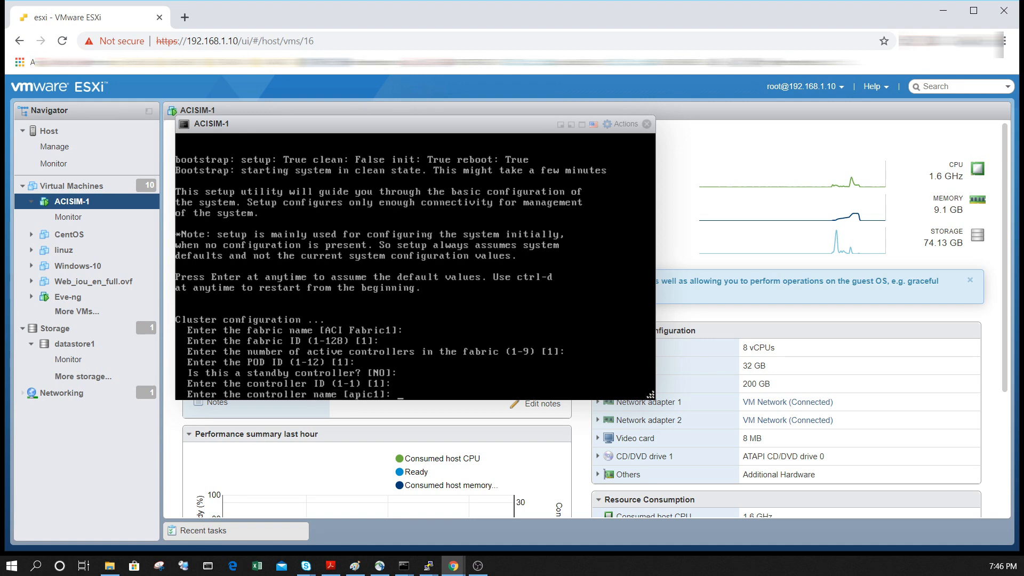
pyautogui.press('Return')
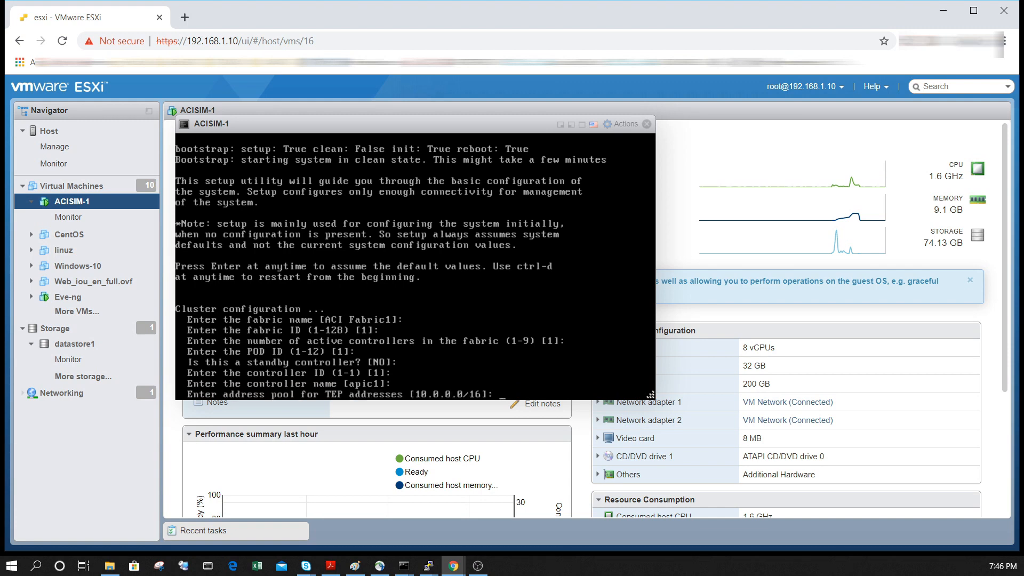
# Accept the default TEP address pool 10.0.0.0/16, infra VLAN ID 4 and BD multicast address pool 225.0.0.0/15
pyautogui.press('Return')
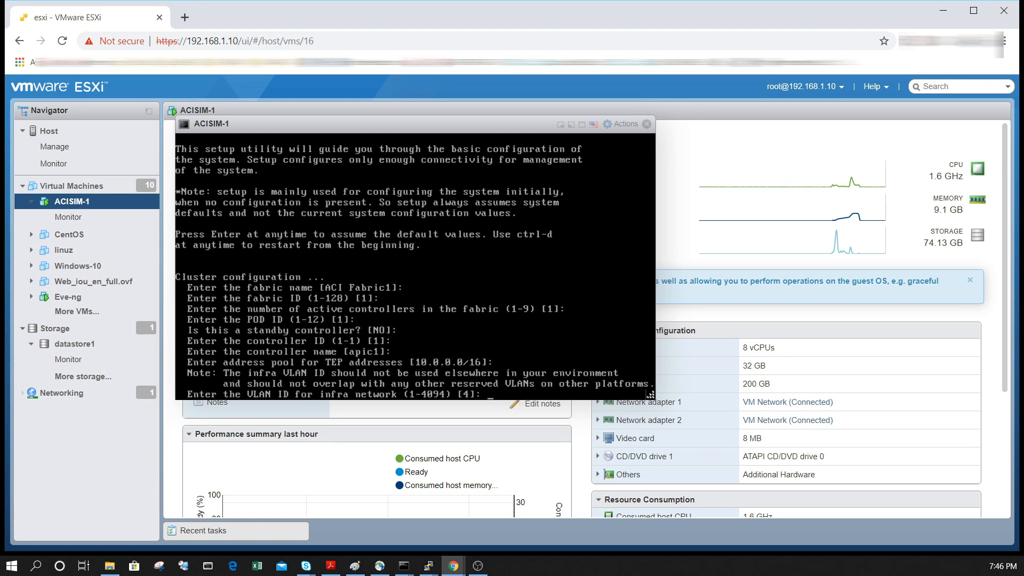
pyautogui.press('Return')
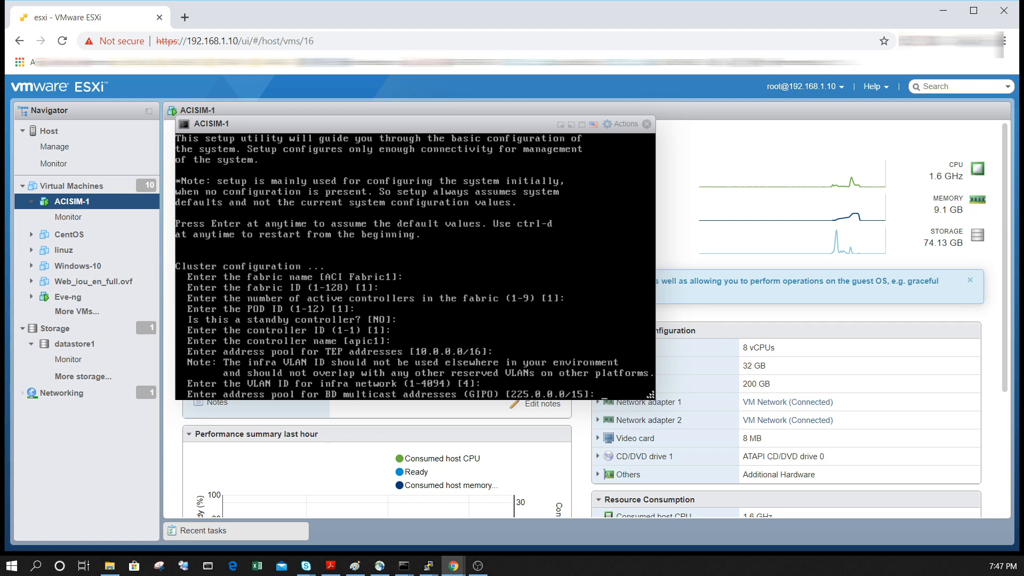
pyautogui.press('Return')
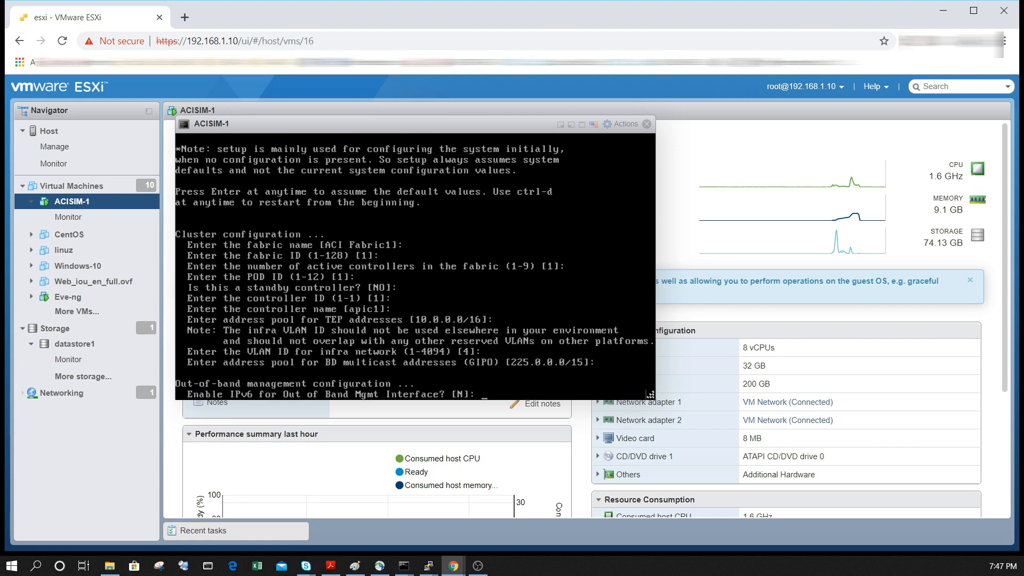
# Configure out-of-band management without IPv6, using IPv4 address 192.168.1.25/24, default gateway 192.168.1.1 and auto speed/duplex mode
pyautogui.press('Return')
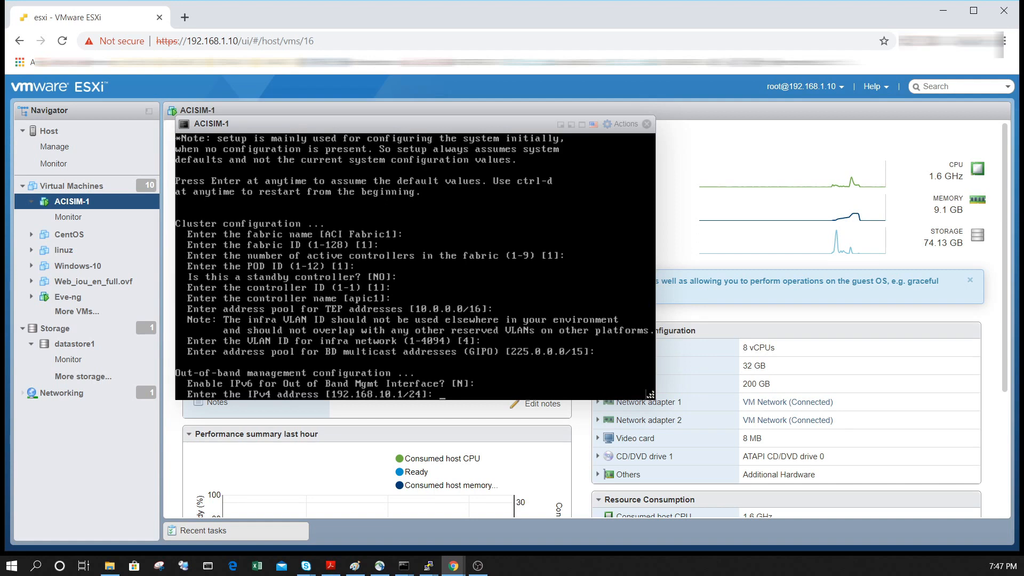
pyautogui.write('192.168.1.')
pyautogui.write('25/24')
pyautogui.press('Return')
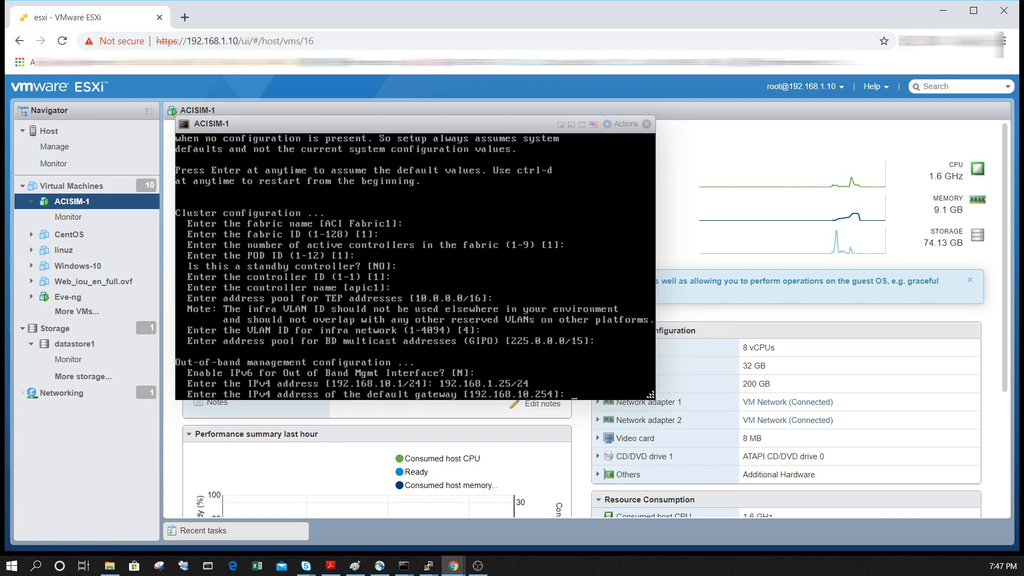
pyautogui.write('192.168.1.1')
pyautogui.press('Return')
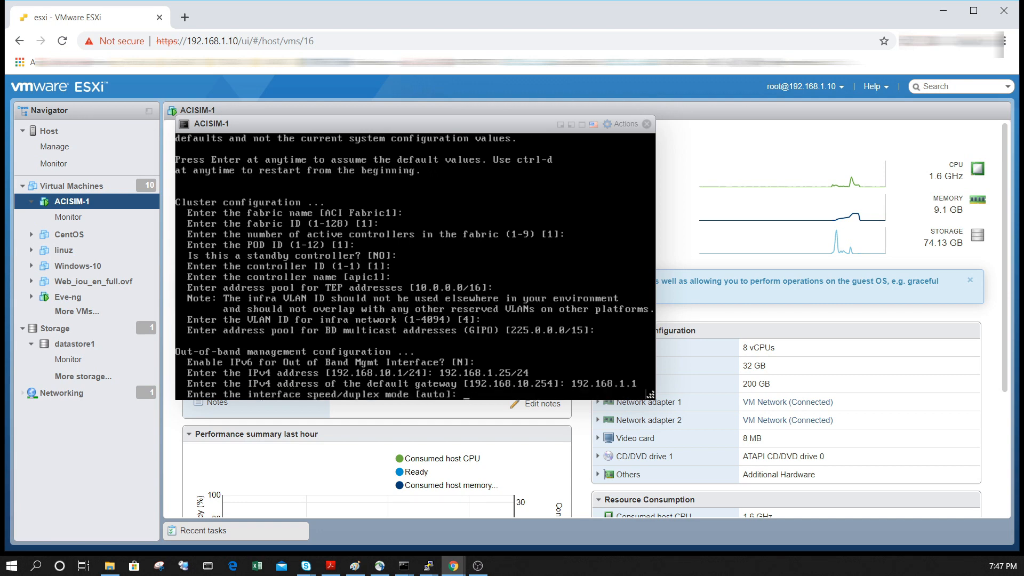
pyautogui.press('Return')
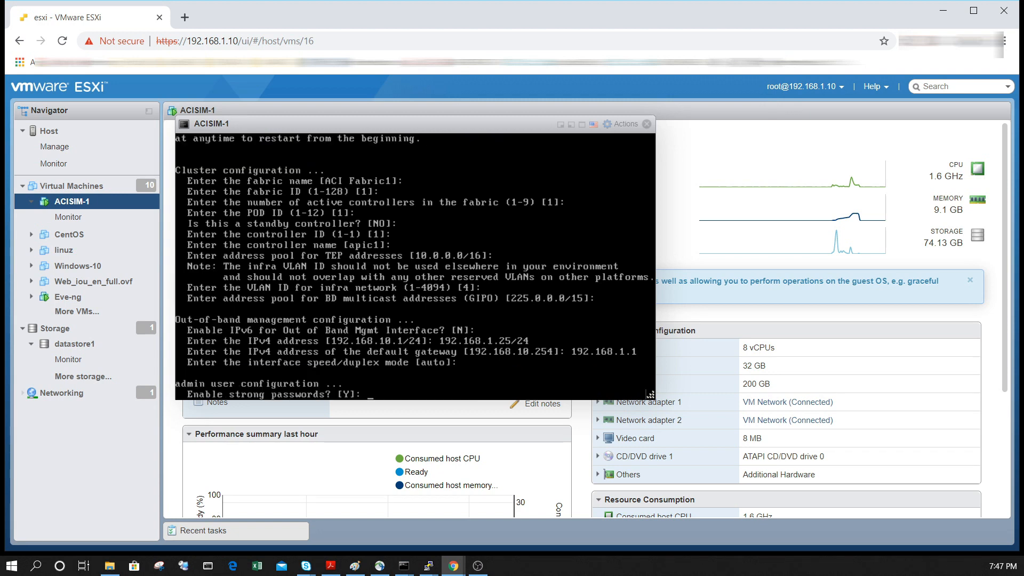
# Turn off strong passwords, enter and re-enter the admin password, and apply the setup configuration without editing it
pyautogui.write('N')
pyautogui.press('Return')
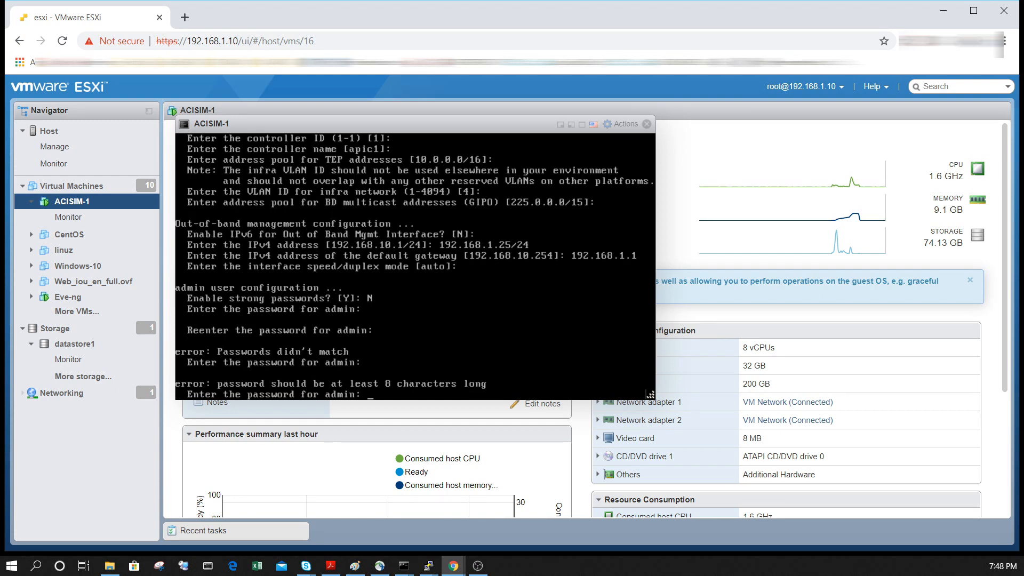
pyautogui.press('Return')
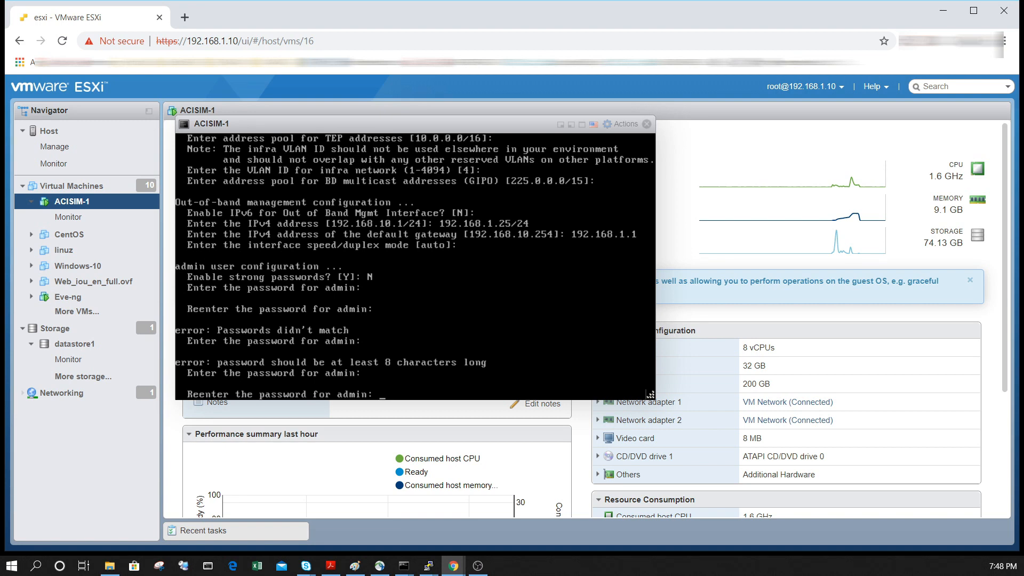
pyautogui.press('Return')
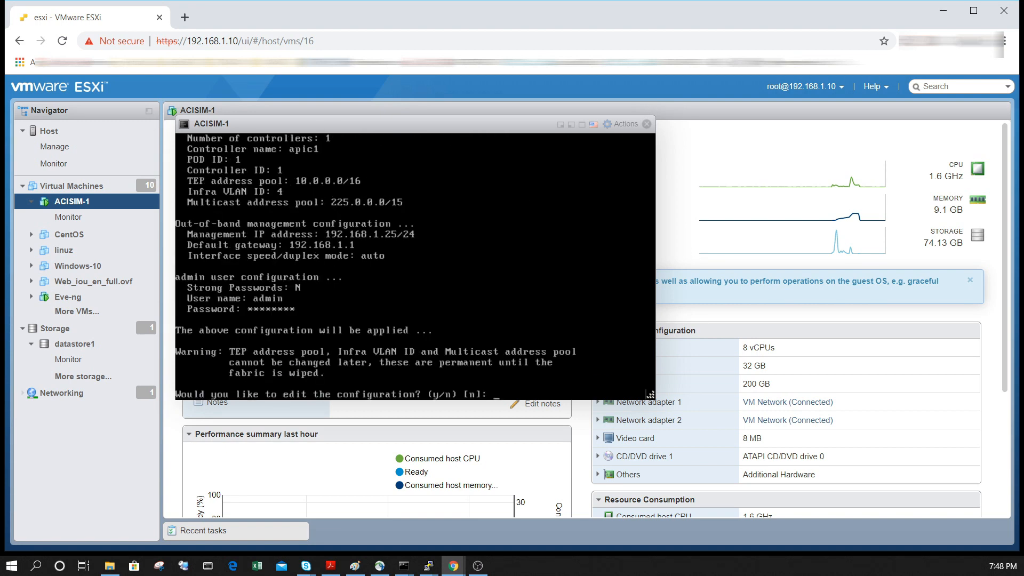
pyautogui.write('n')
pyautogui.press('Return')
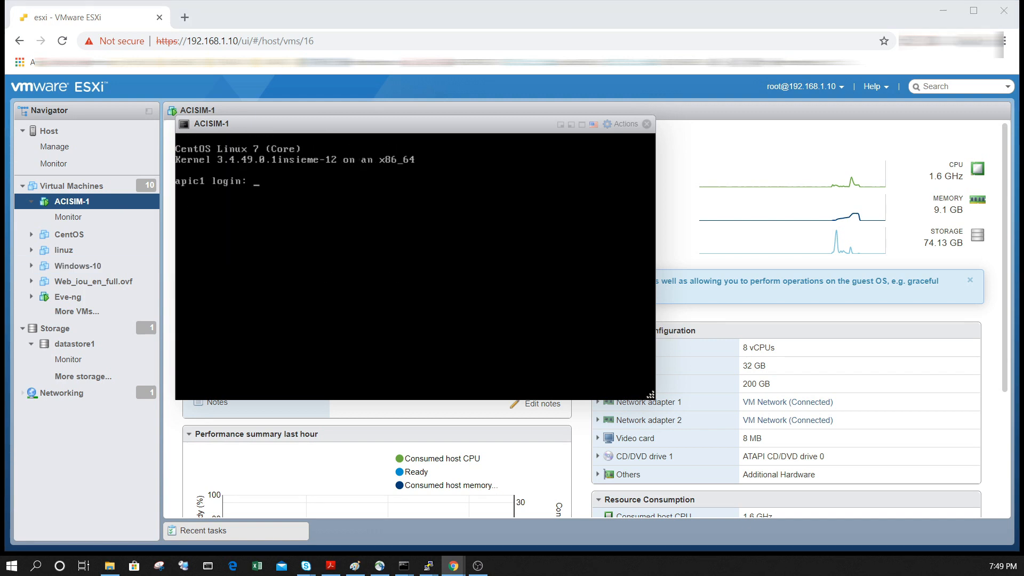
# Try to log in to the apic1 console as admin with the account password
pyautogui.click(416, 235)
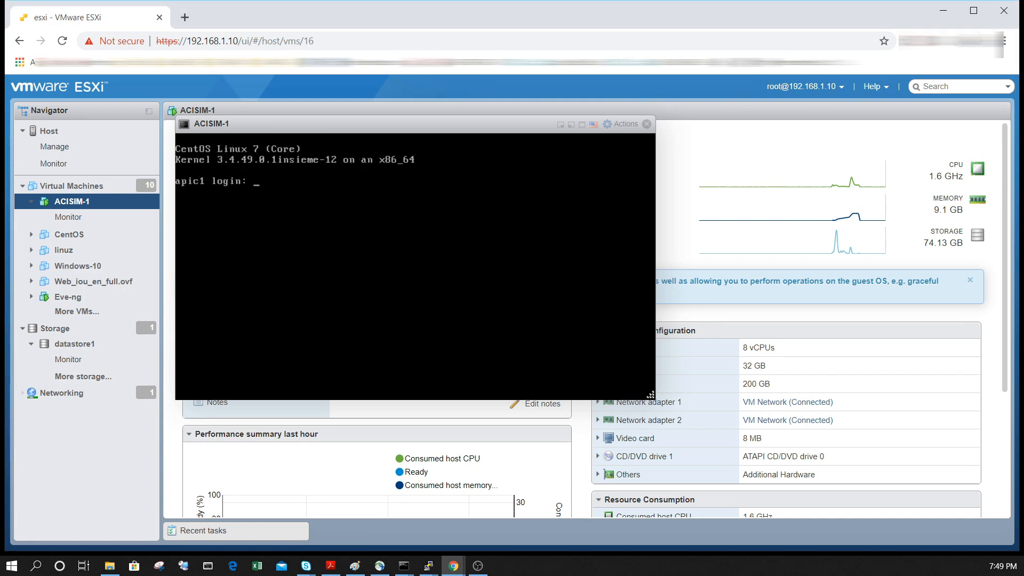
pyautogui.write('admin')
pyautogui.press('Return')
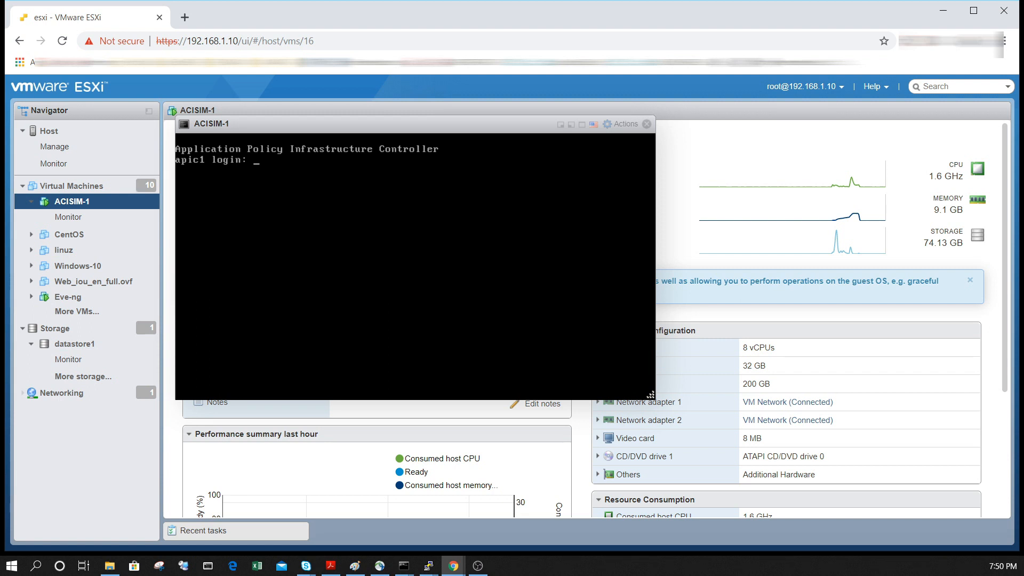
pyautogui.write('admin')
pyautogui.press('Return')
pyautogui.press('Return')
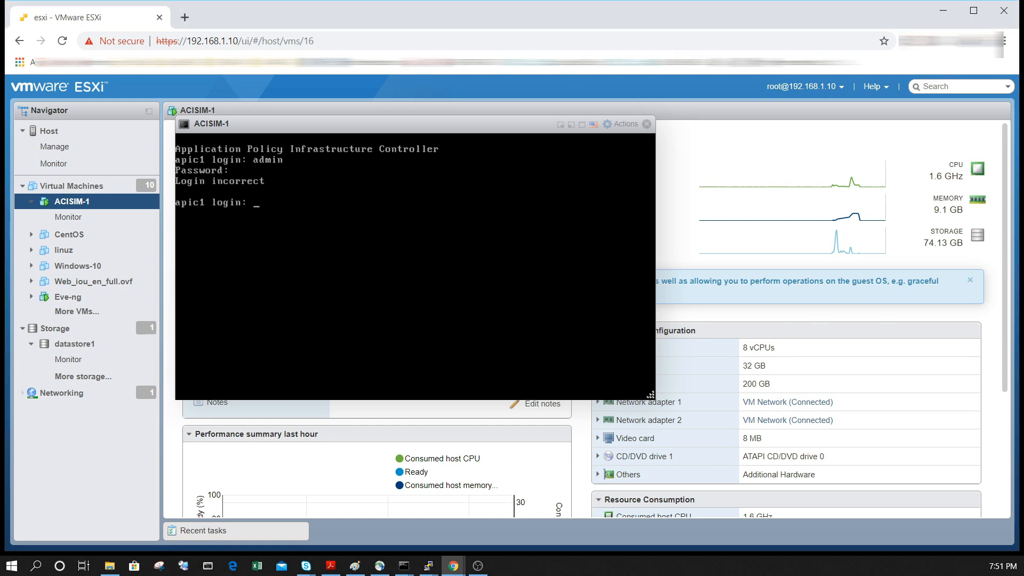
# Log in again at the apic1 console prompt as admin, entering the account password
pyautogui.write('admin')
pyautogui.press('Return')
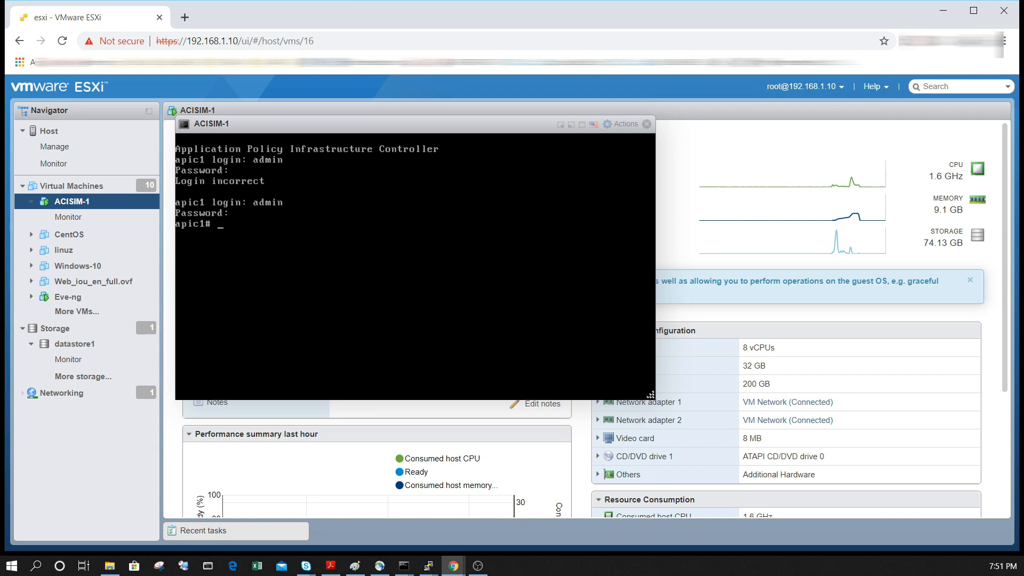
pyautogui.press('Return')
pyautogui.press('Return')
pyautogui.hotkey('alt', 'Tab')
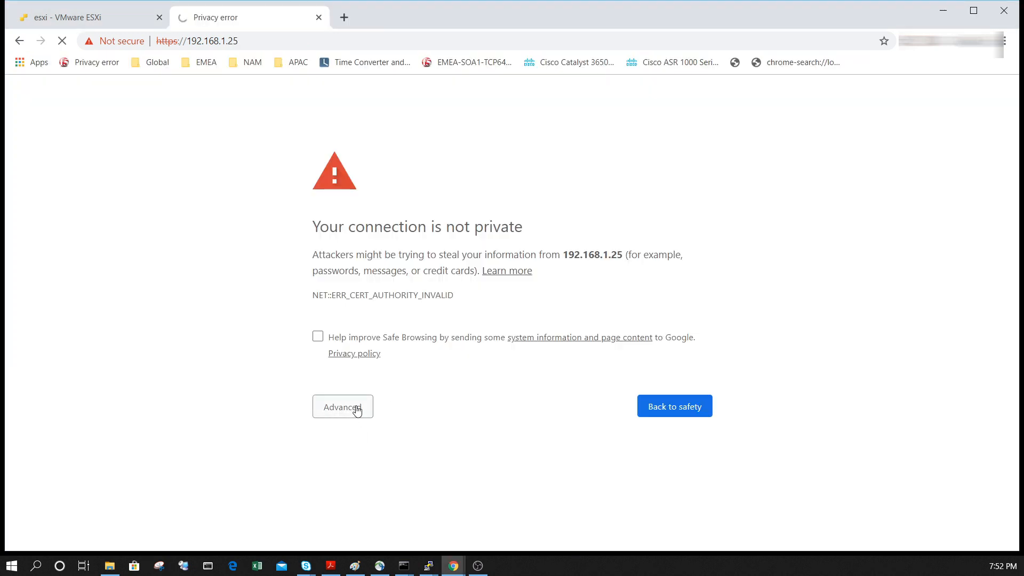
pyautogui.click(357, 410)
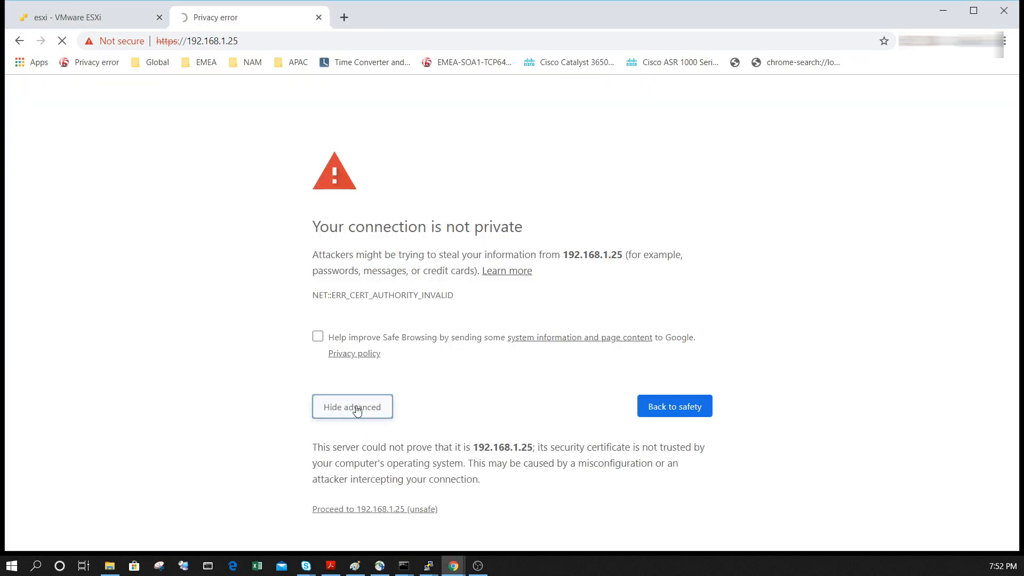
pyautogui.click(385, 510)
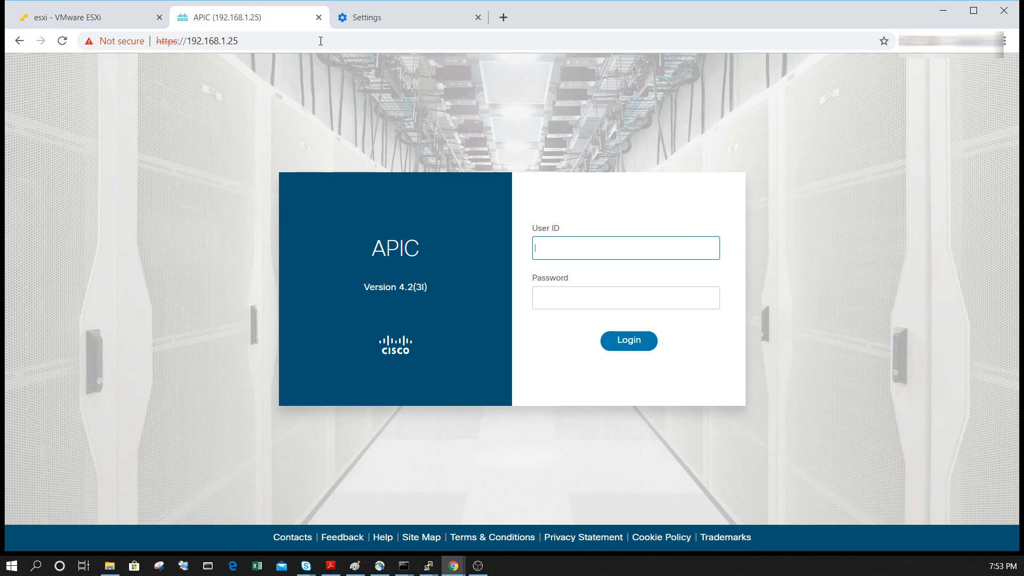
# Log in to the APIC web interface with user ID admin and the account password
pyautogui.write('admin')
pyautogui.press('Tab')
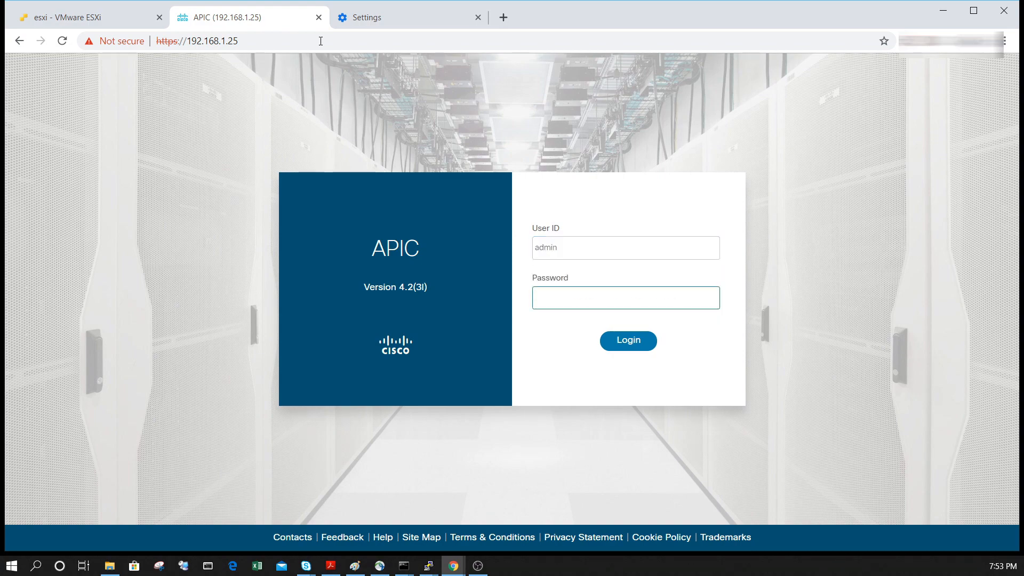
pyautogui.write('•••')
pyautogui.click(619, 342)
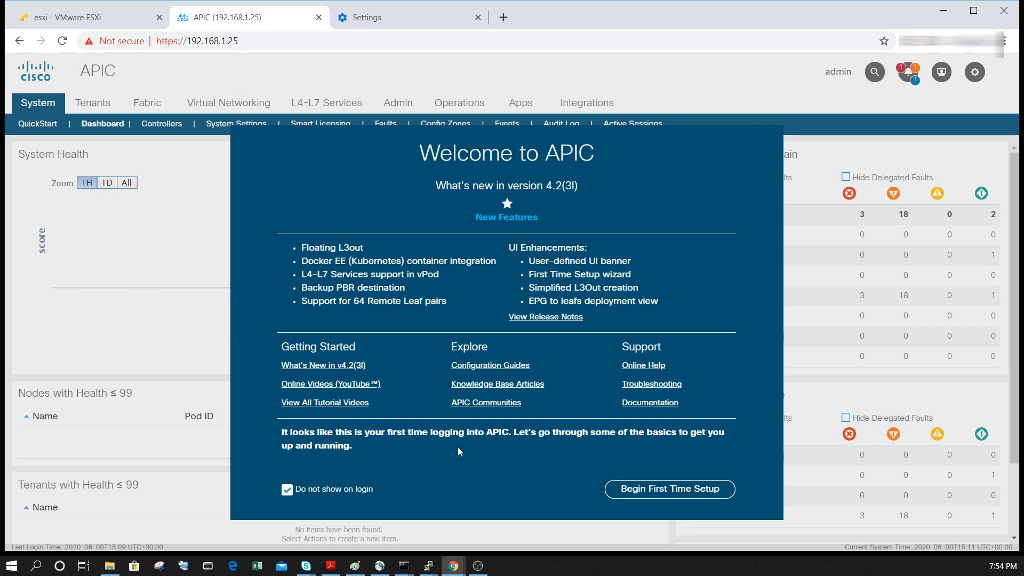
# Begin the first time setup from the welcome dialog, review the overview's configuration items, and close the overview
pyautogui.click(631, 495)
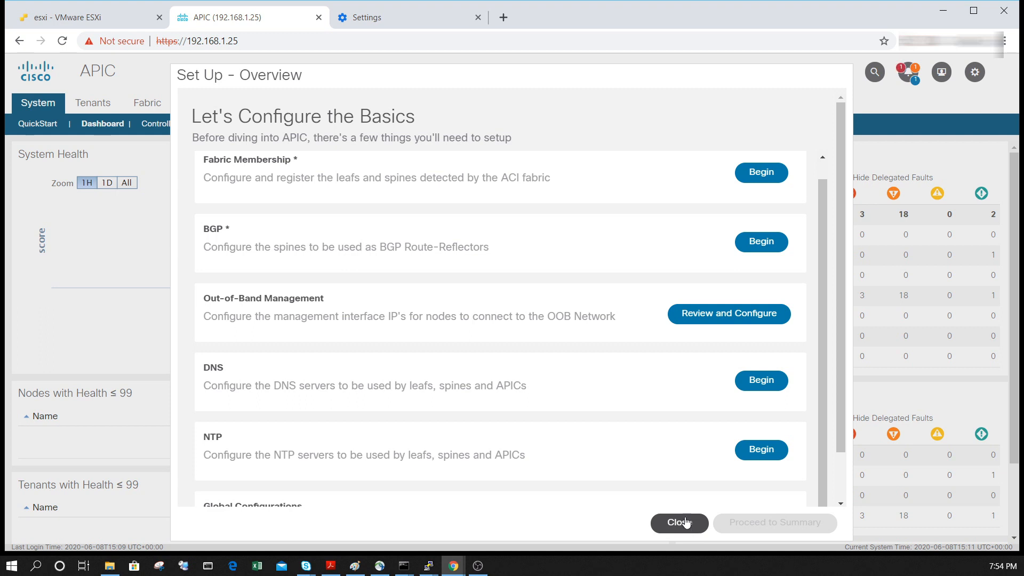
pyautogui.scroll(-1, 432, 408)
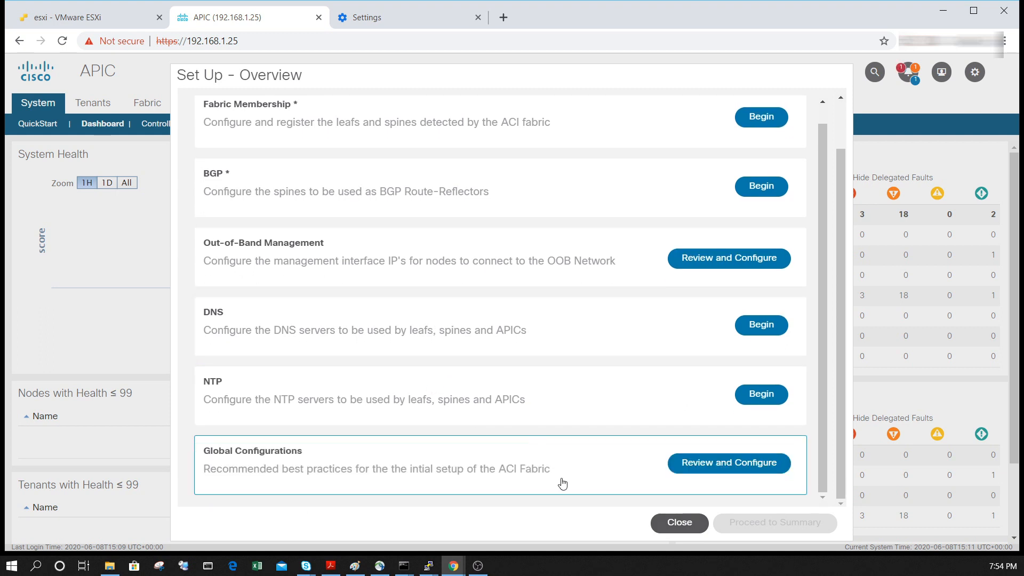
pyautogui.click(667, 524)
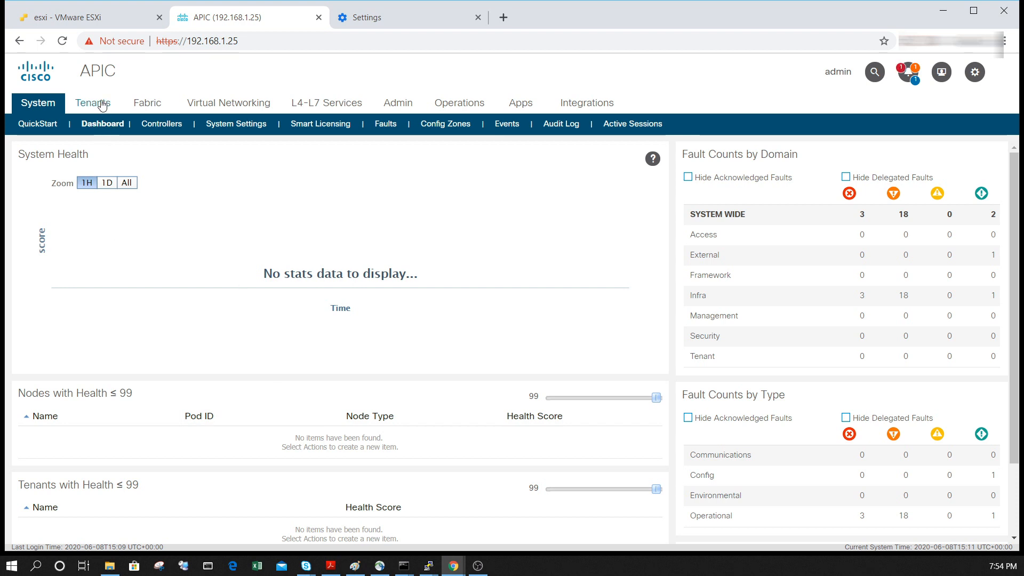
# Open Fabric Membership in the fabric inventory and show the nodes pending registration
pyautogui.click(151, 107)
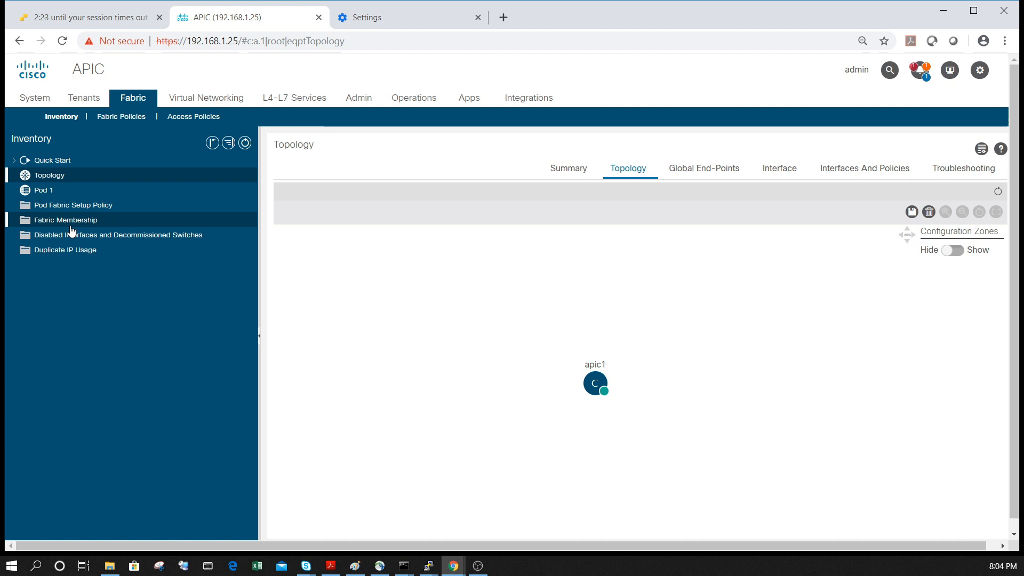
pyautogui.click(70, 225)
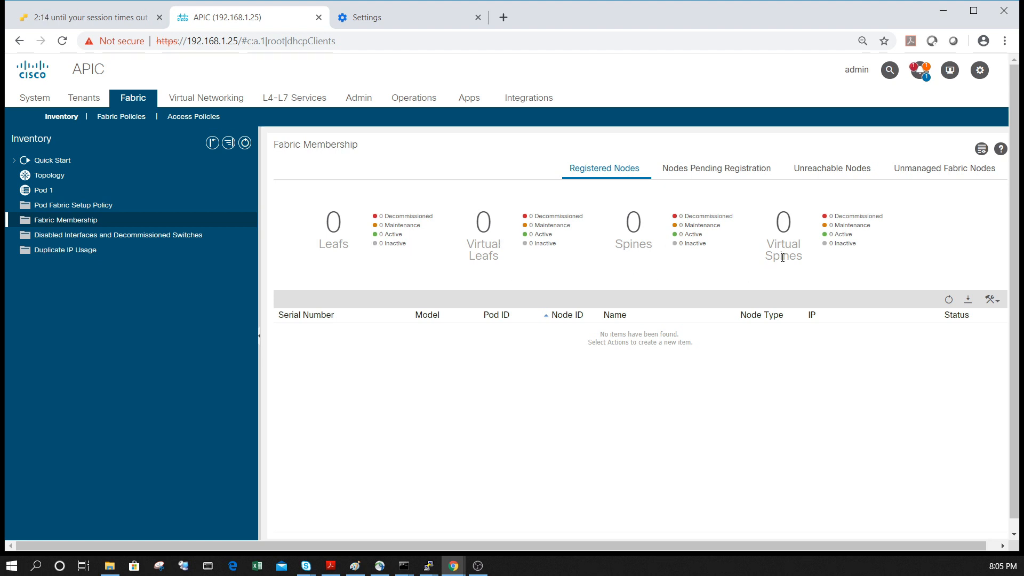
pyautogui.moveTo(470, 247); pyautogui.dragTo(497, 256)
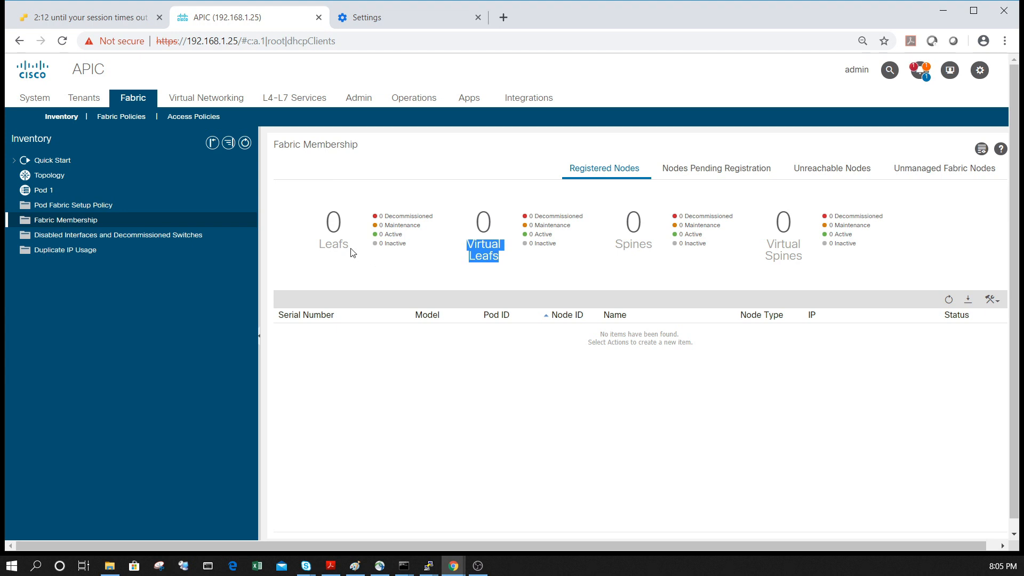
pyautogui.click(716, 170)
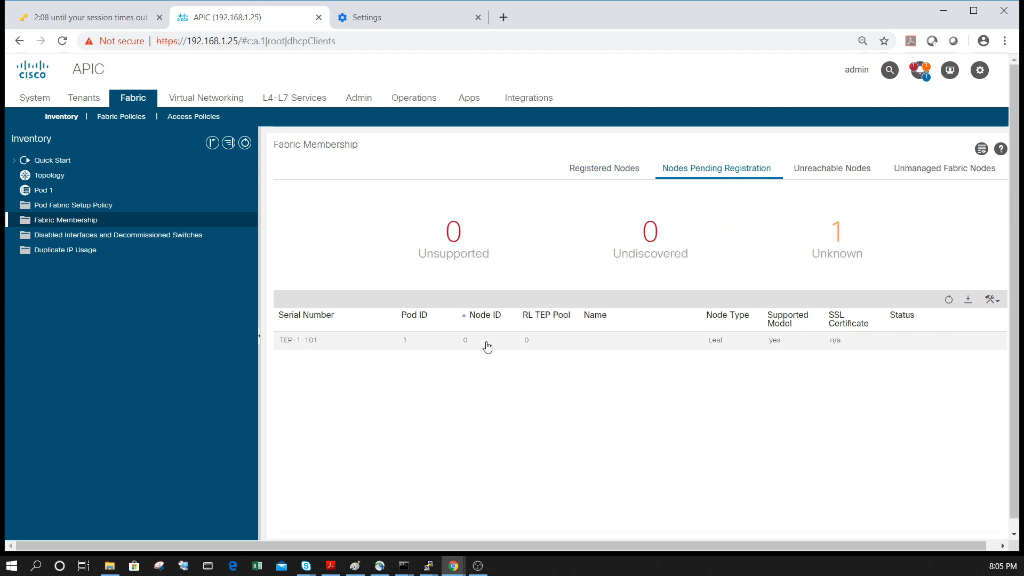
# Register the pending leaf TEP-1-101 with node ID 101 and node name Leaf101
pyautogui.click(355, 348)
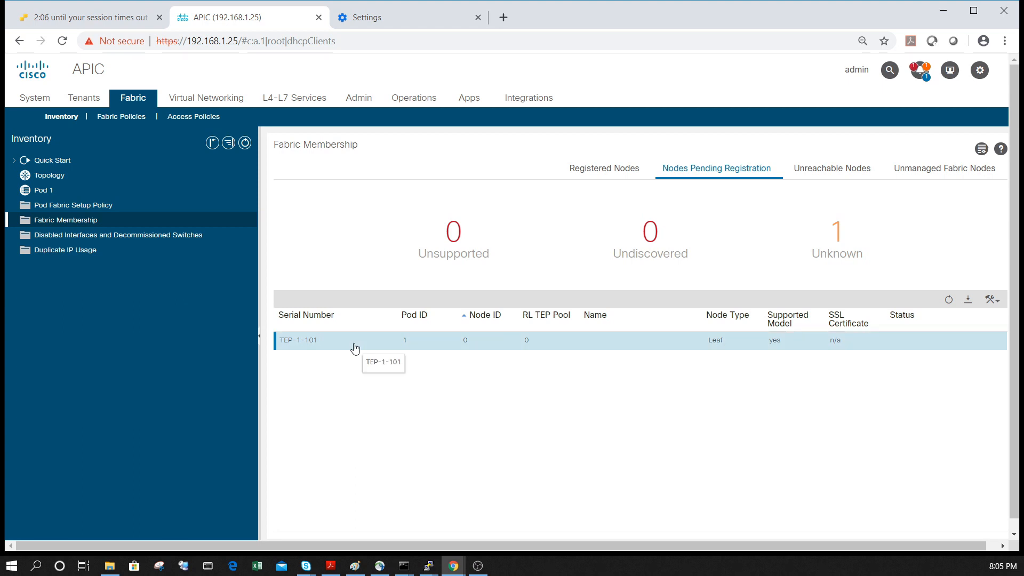
pyautogui.click(992, 299)
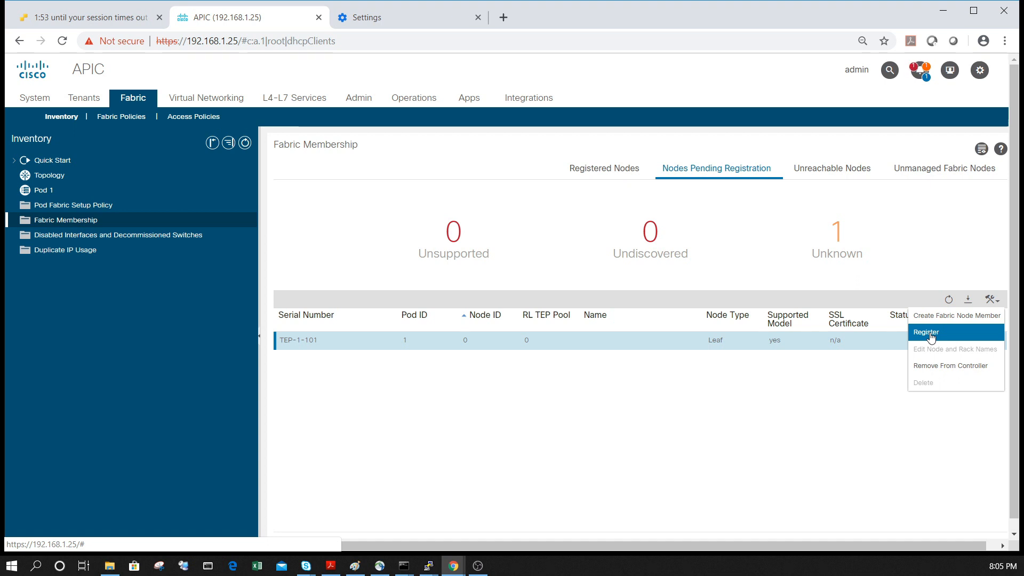
pyautogui.click(931, 333)
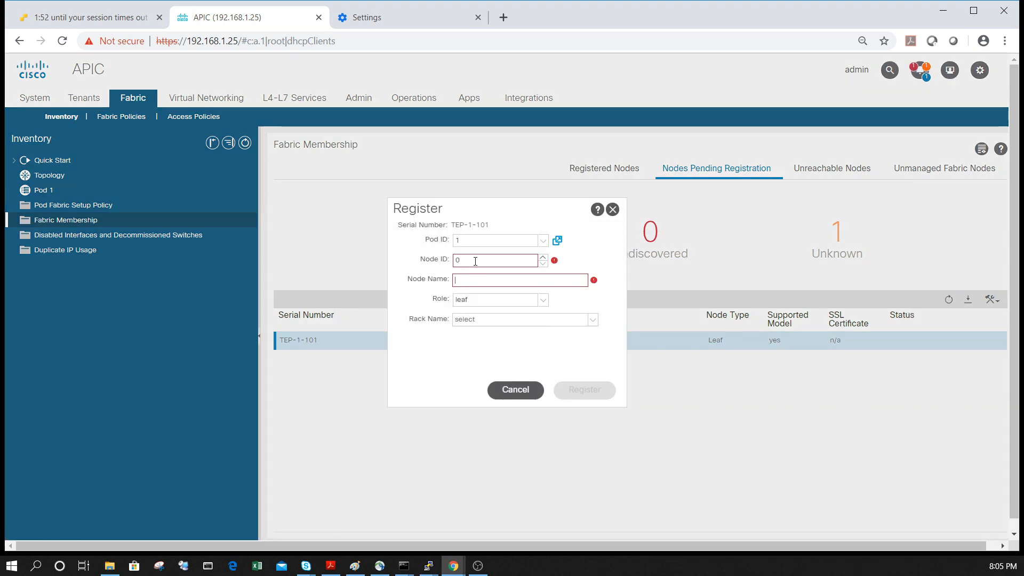
pyautogui.click(425, 259)
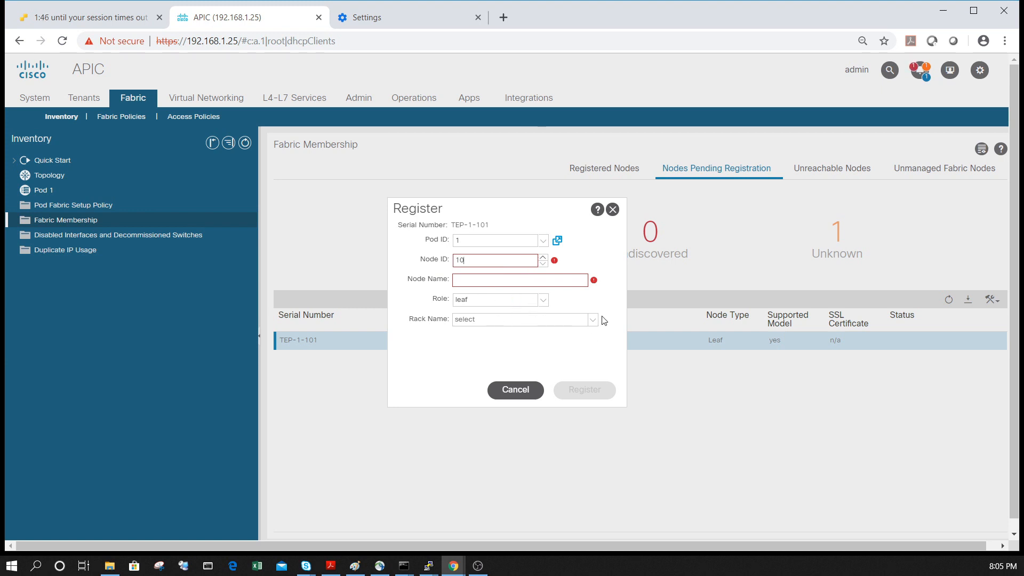
pyautogui.click(544, 282)
pyautogui.write('Le')
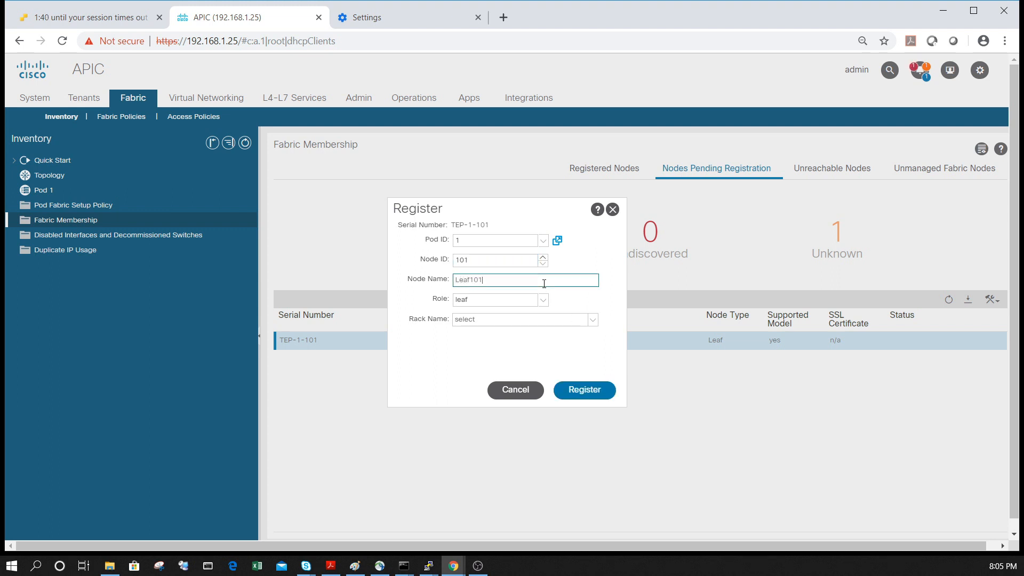
pyautogui.write('af101')
pyautogui.click(585, 392)
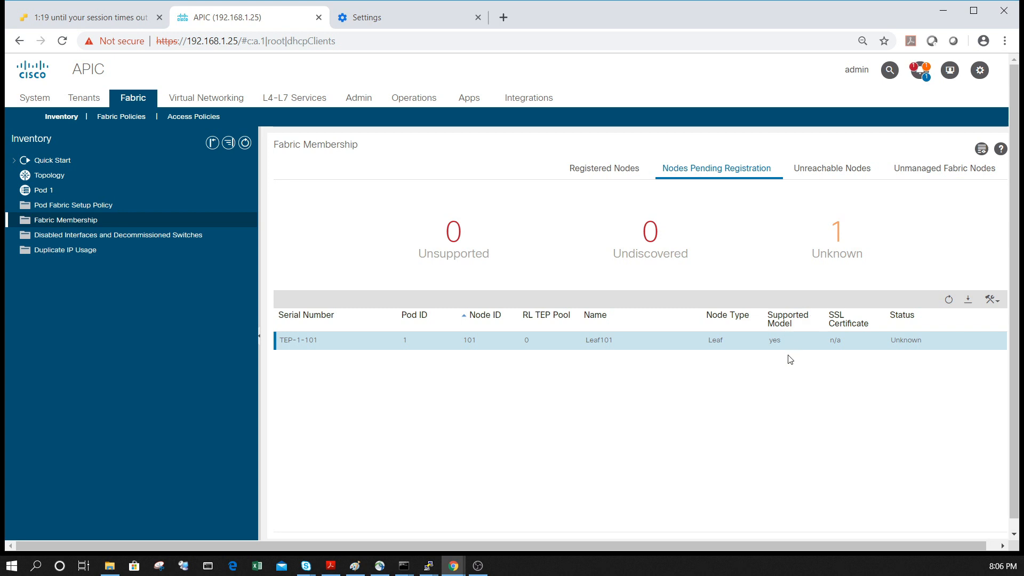
# Refresh the pending nodes list and check Leaf101's IP address and status among the registered nodes
pyautogui.click(947, 301)
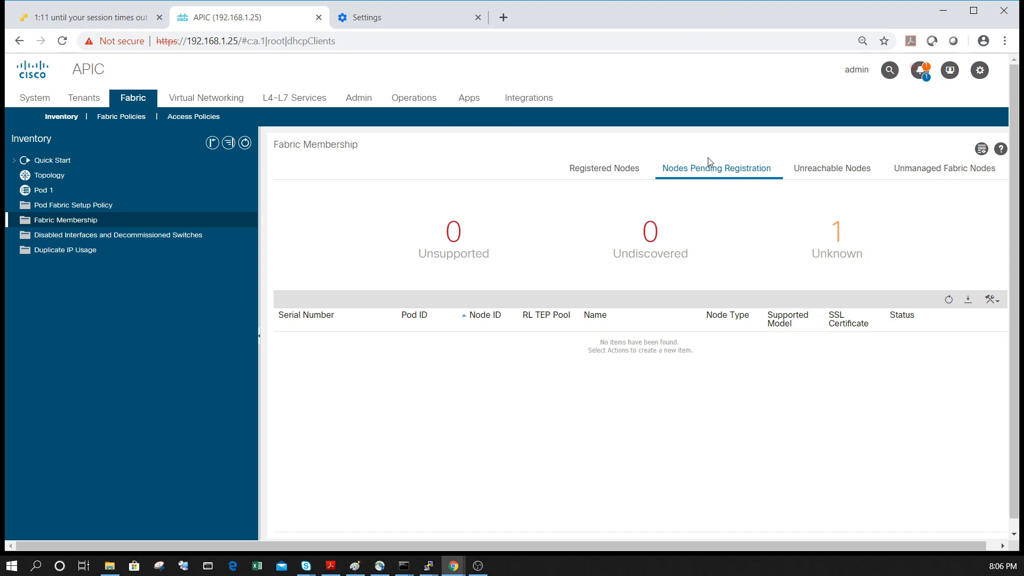
pyautogui.click(602, 170)
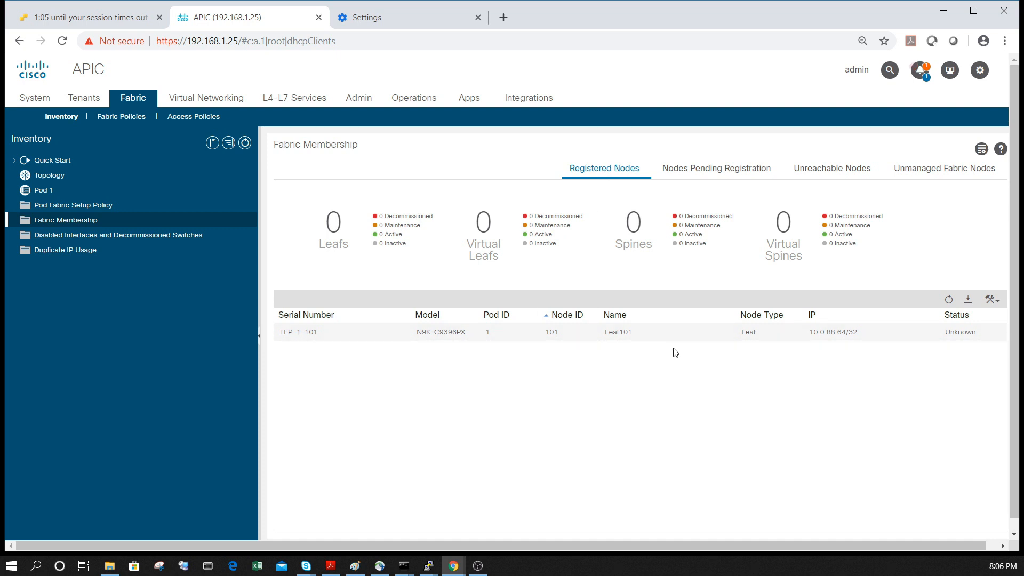
pyautogui.click(832, 336)
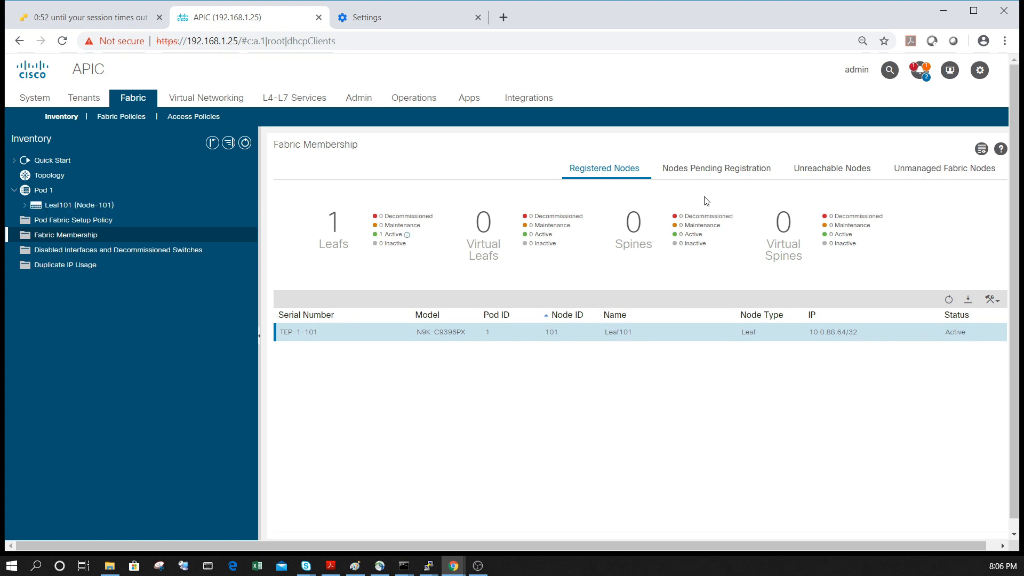
# Inspect the model in the properties of the pending spine TEP-1-103 and close them
pyautogui.click(705, 174)
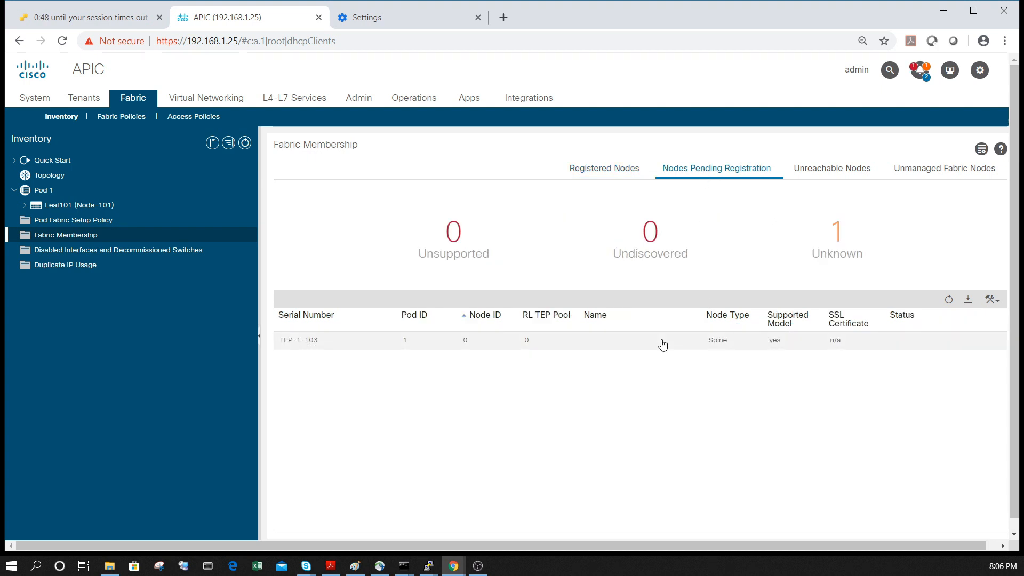
pyautogui.click(733, 345)
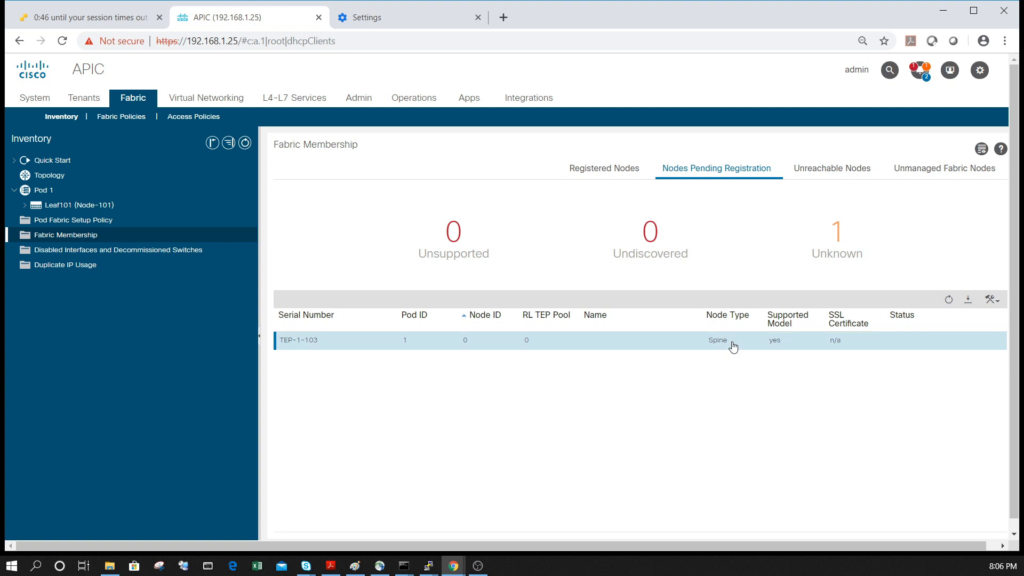
pyautogui.doubleClick(733, 345)
pyautogui.moveTo(311, 284); pyautogui.dragTo(336, 268)
pyautogui.click(341, 259)
pyautogui.doubleClick(339, 258)
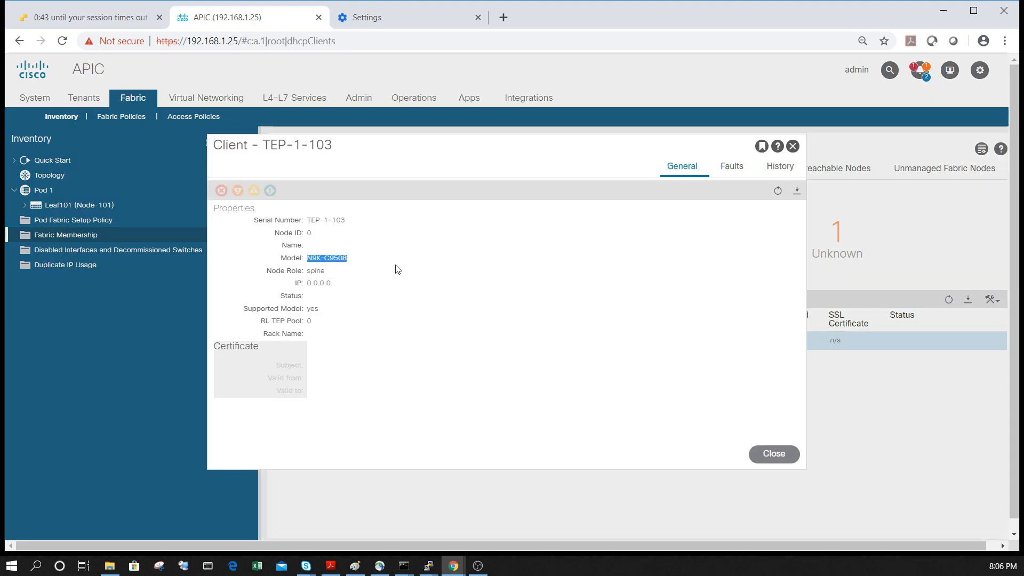
pyautogui.click(807, 239)
# Register the pending spine TEP-1-103 with node ID 201 and node name Spine201
pyautogui.click(992, 300)
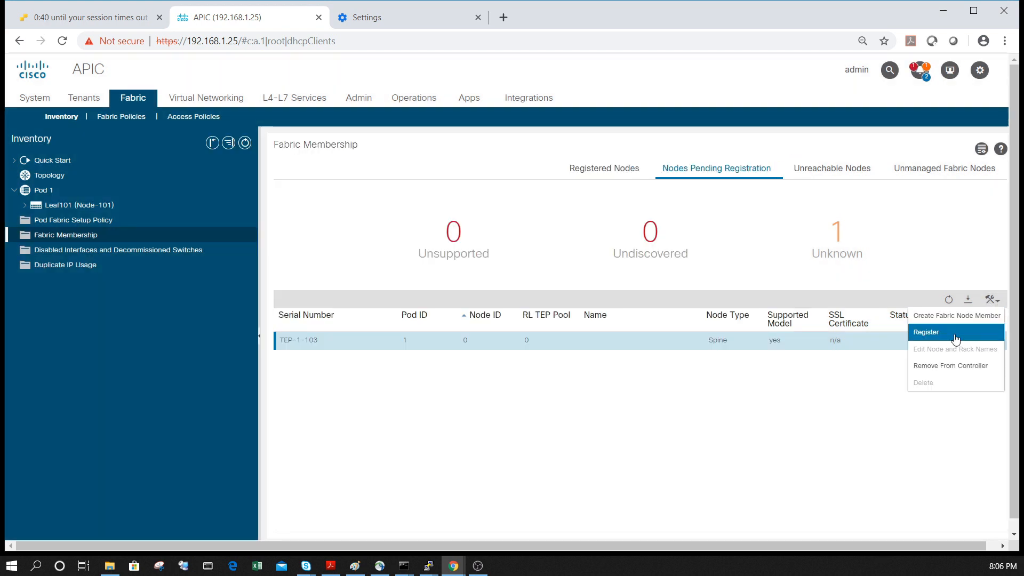
pyautogui.click(955, 334)
pyautogui.doubleClick(472, 258)
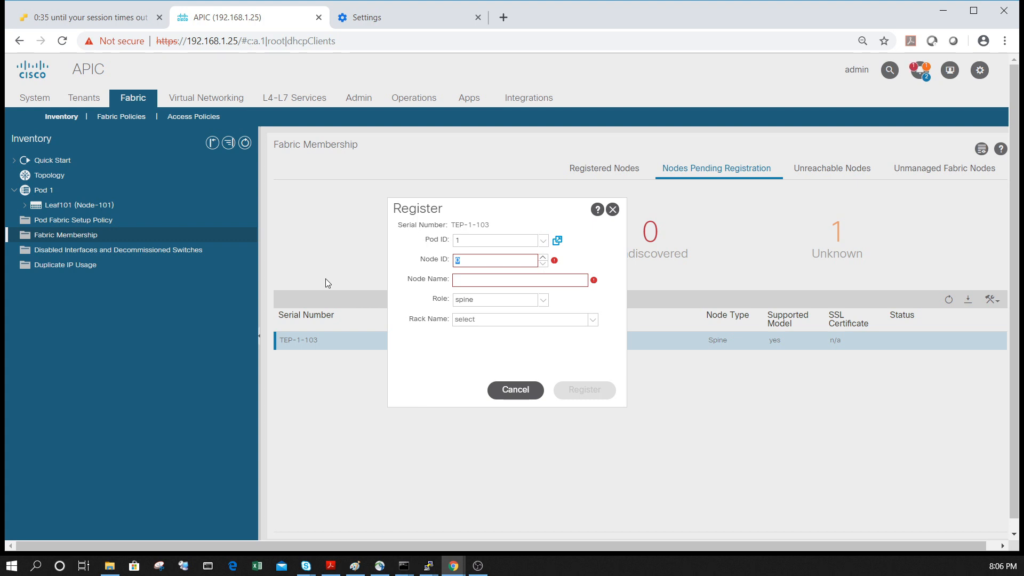
pyautogui.write('201')
pyautogui.press('Tab')
pyautogui.write('Sp')
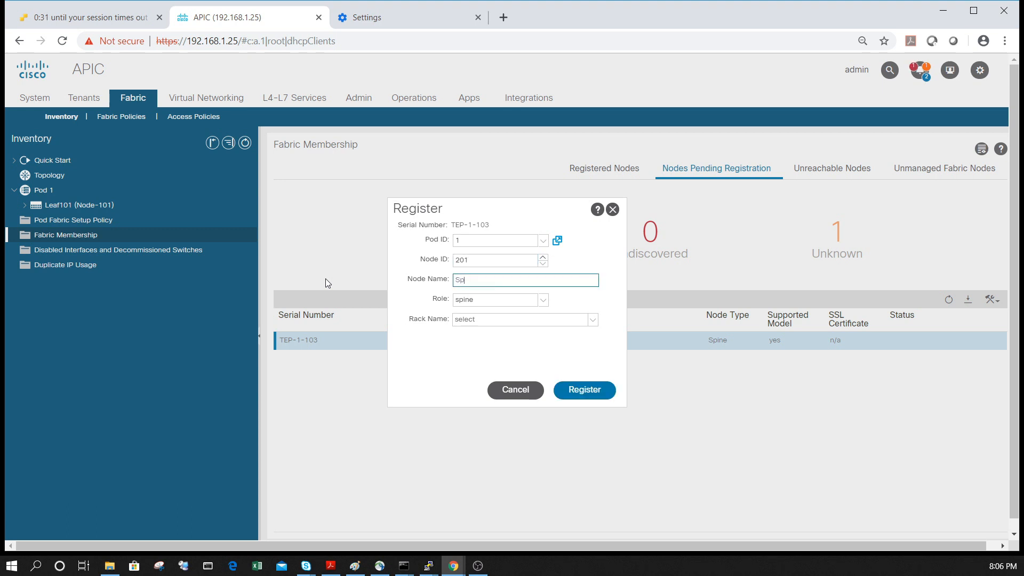
pyautogui.write('ine201')
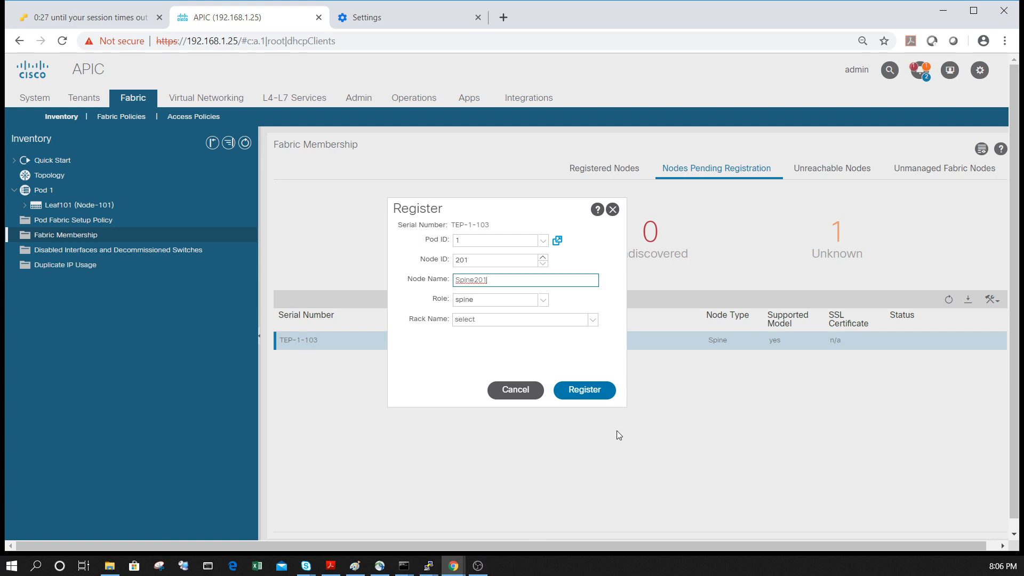
pyautogui.click(488, 299)
pyautogui.click(488, 300)
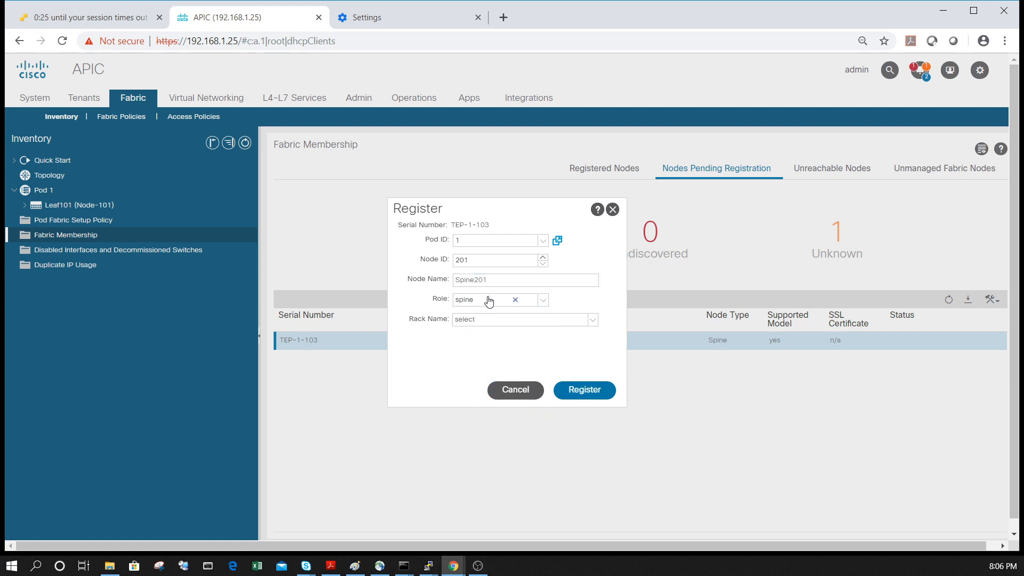
pyautogui.click(585, 392)
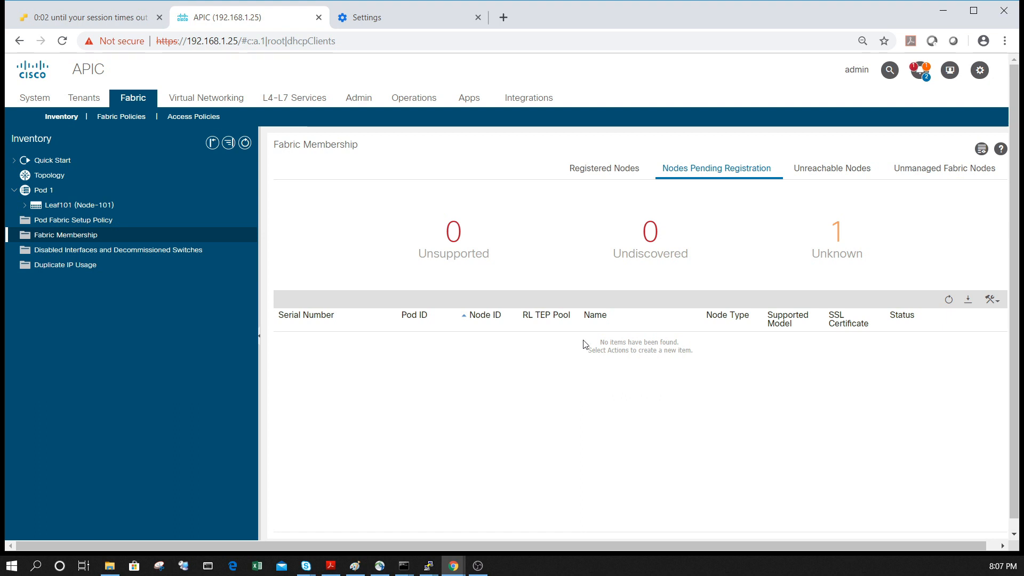
# Check Spine201's status among the registered nodes and look for further nodes pending registration
pyautogui.click(621, 170)
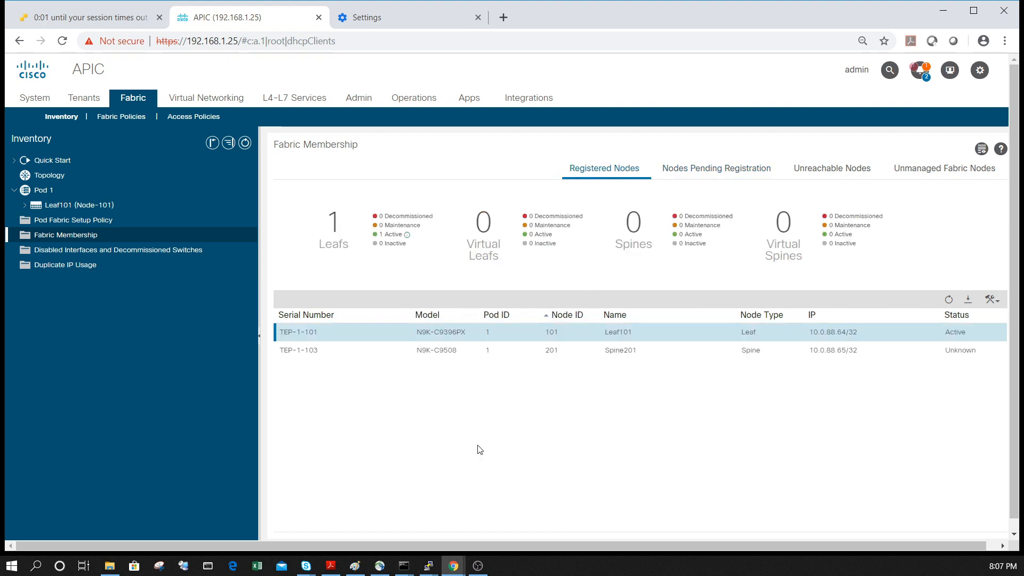
pyautogui.click(331, 353)
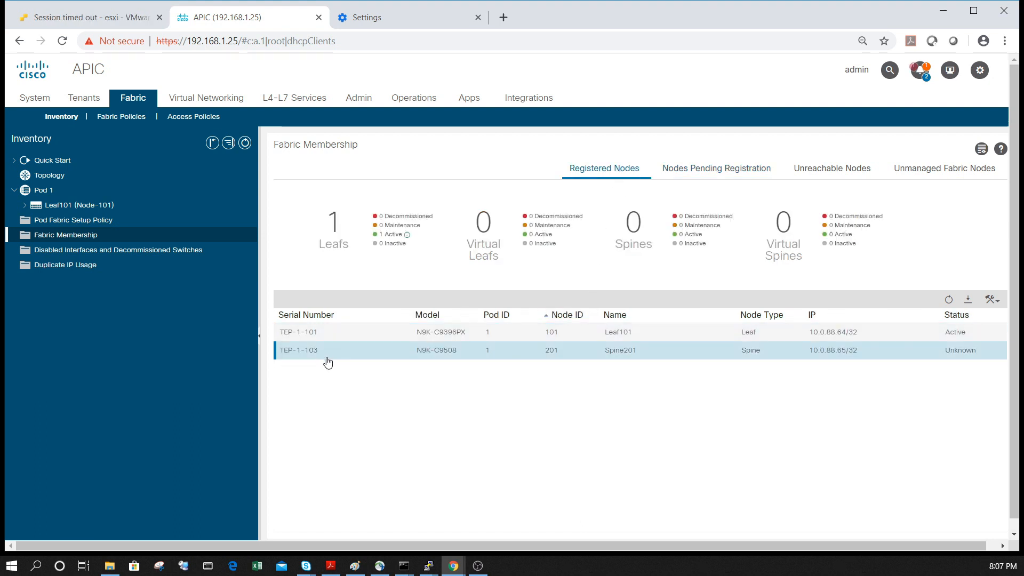
pyautogui.click(706, 171)
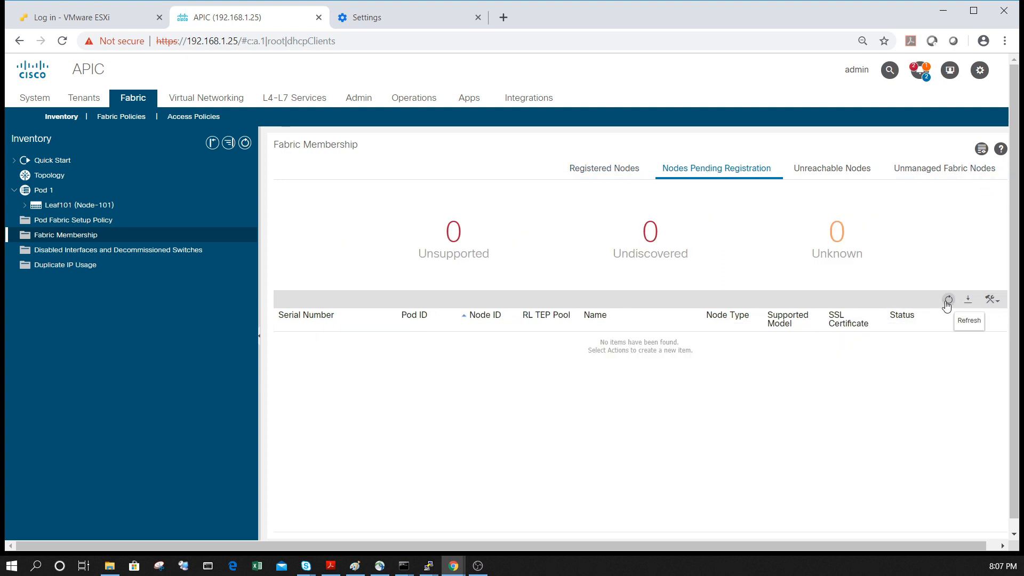
pyautogui.click(608, 170)
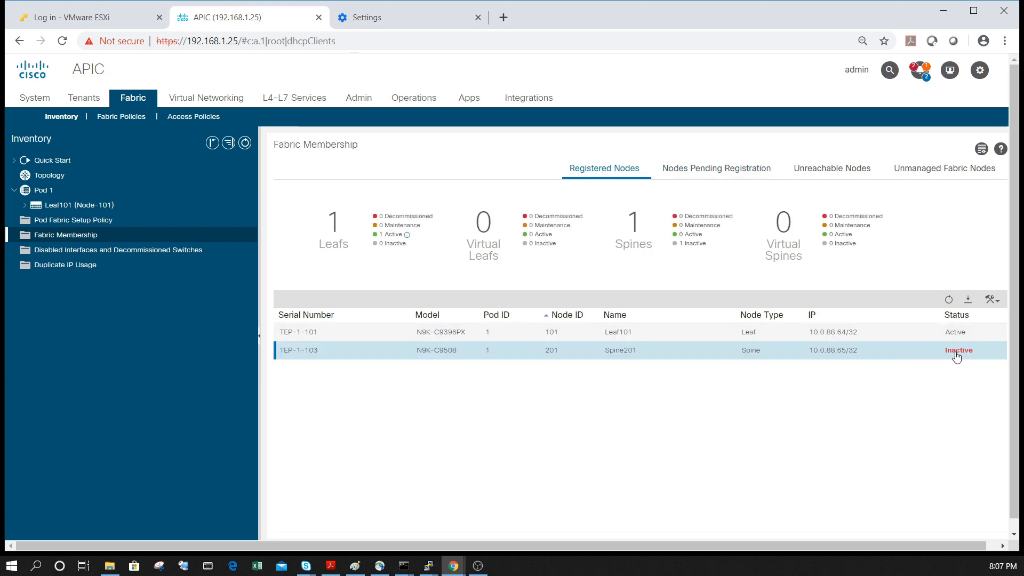
pyautogui.moveTo(958, 356)
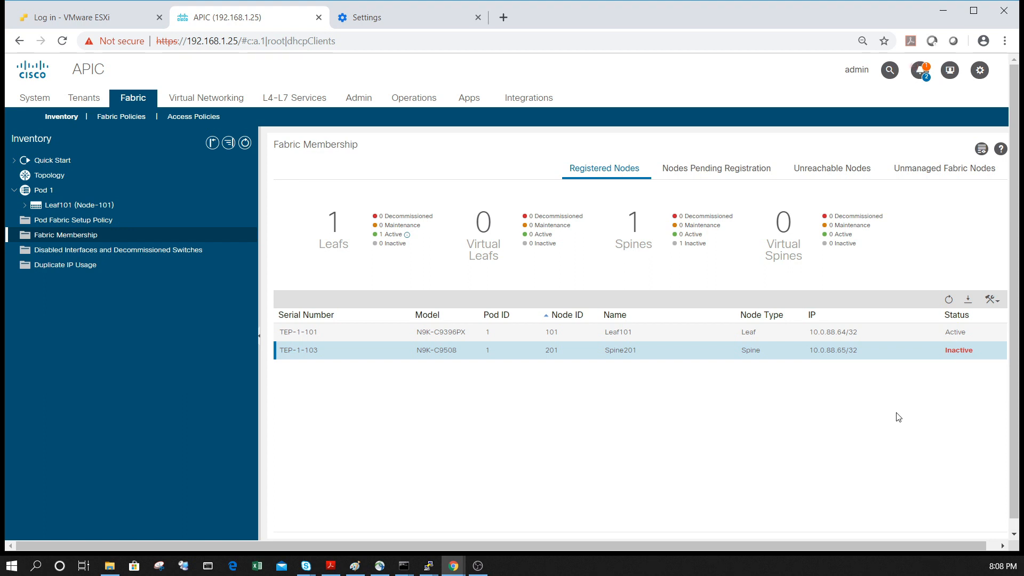
# Commission the registered spine Spine201 and refresh the list of registered nodes
pyautogui.rightClick(545, 353)
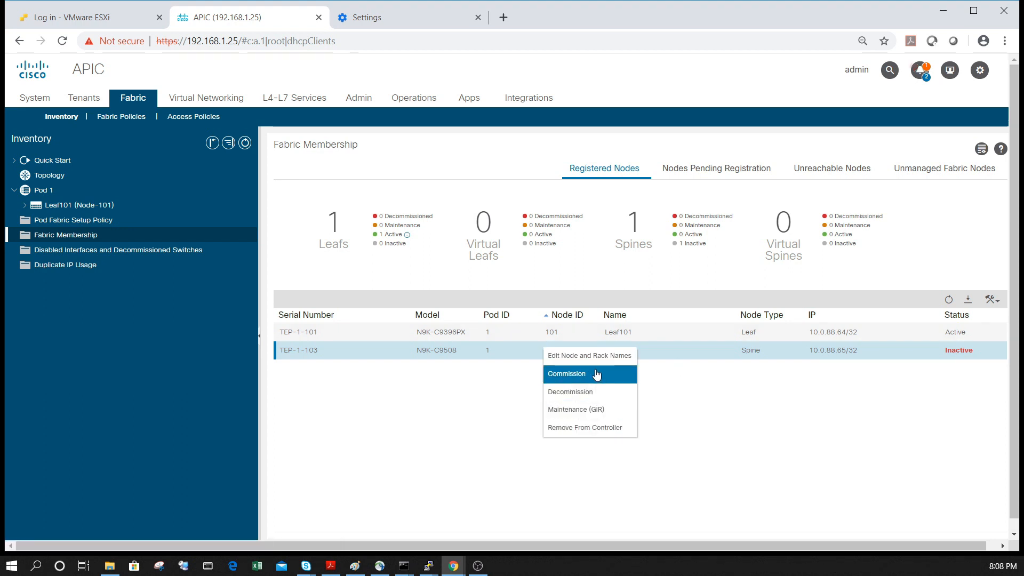
pyautogui.rightClick(667, 333)
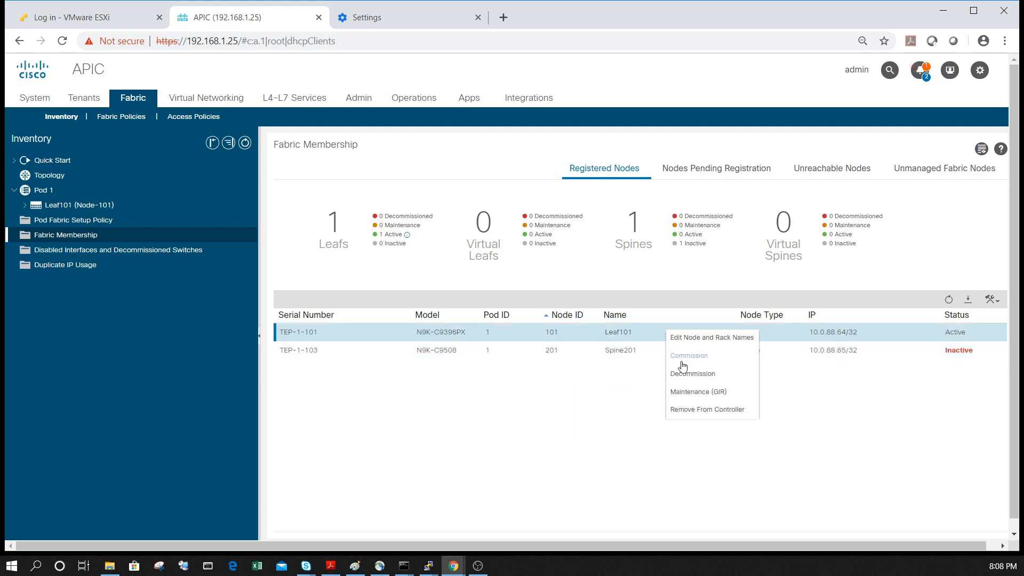
pyautogui.rightClick(591, 356)
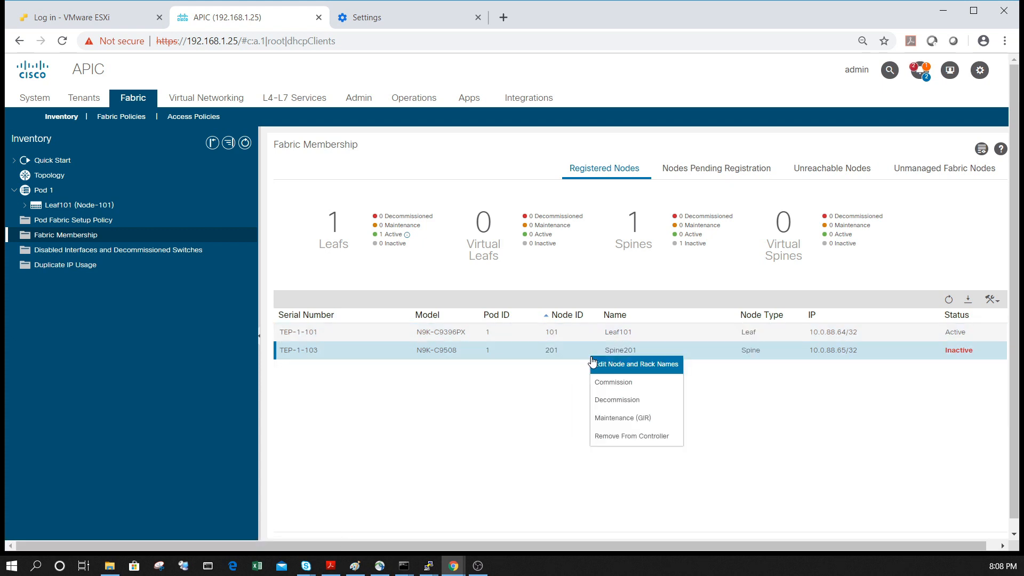
pyautogui.click(612, 383)
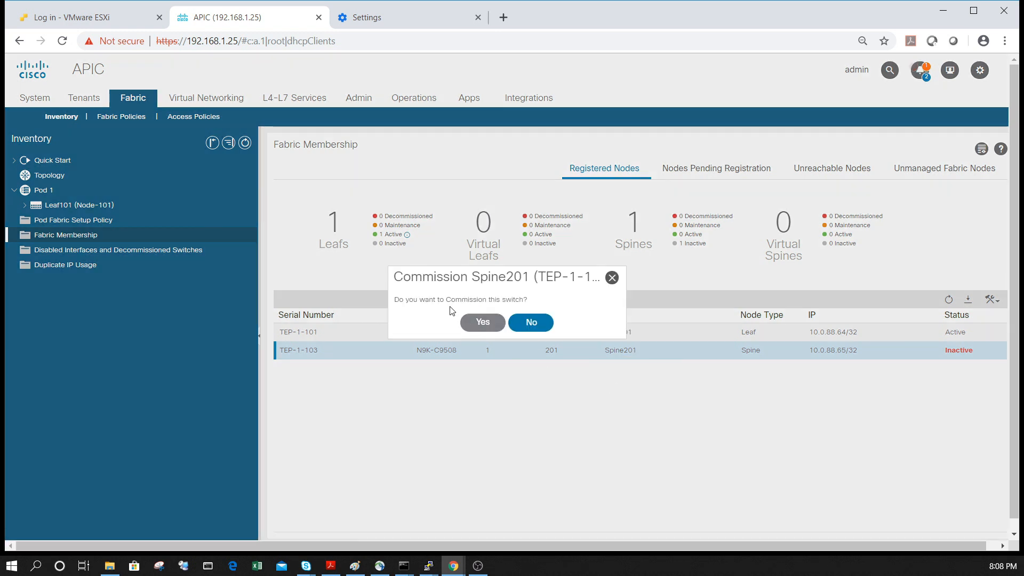
pyautogui.click(484, 324)
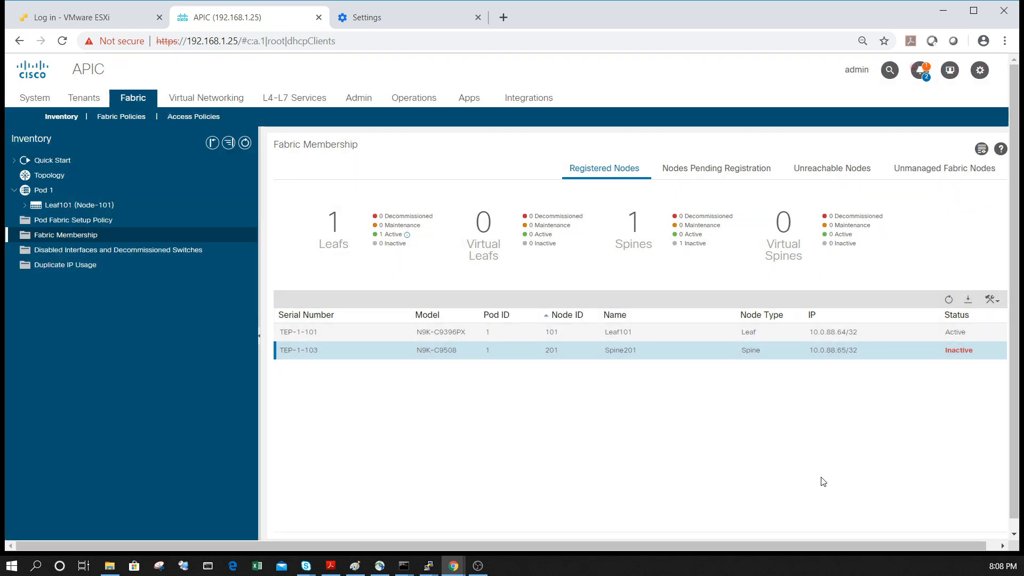
pyautogui.click(949, 300)
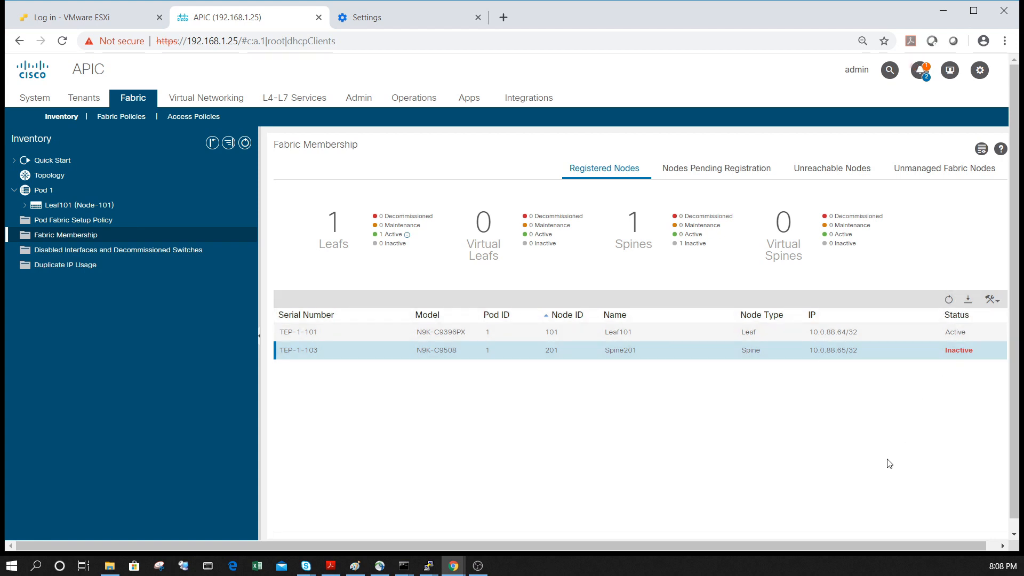
pyautogui.rightClick(606, 362)
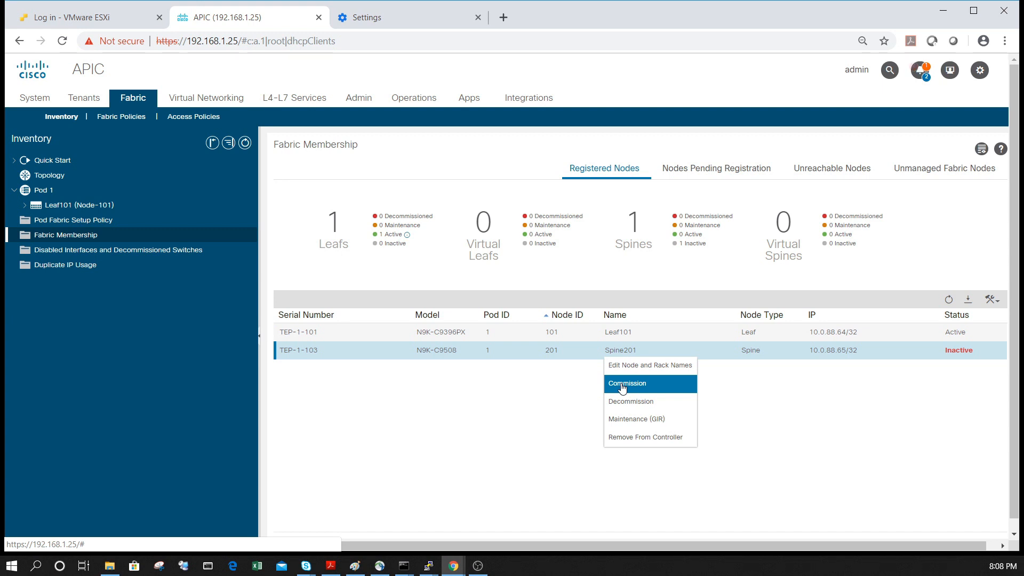
pyautogui.click(622, 385)
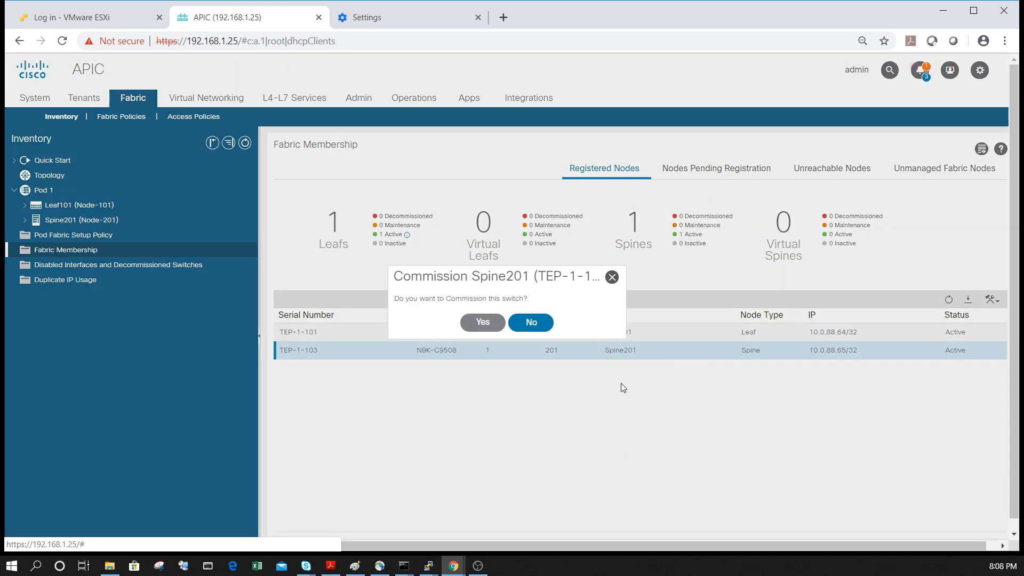
pyautogui.click(612, 277)
pyautogui.rightClick(629, 350)
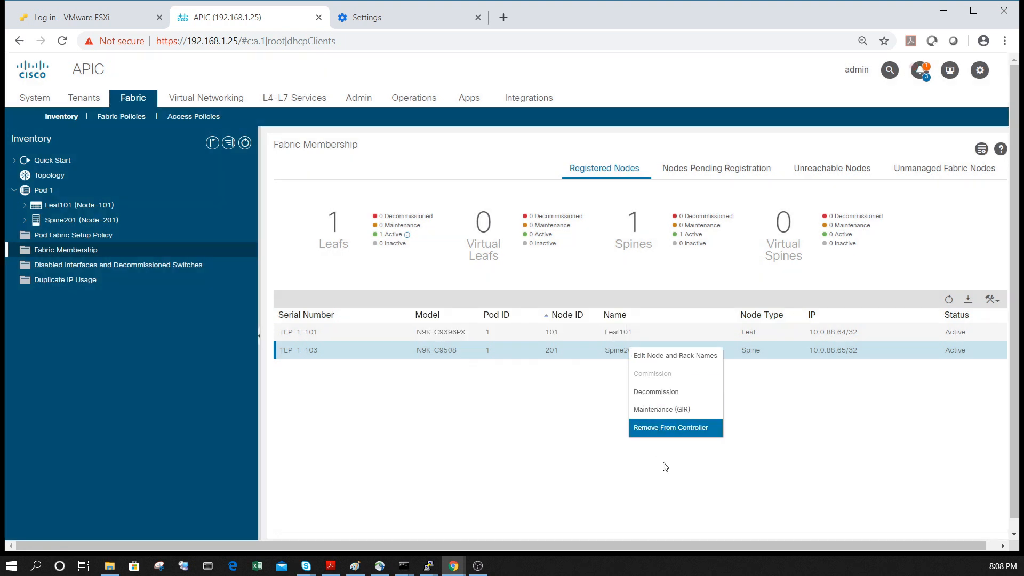
pyautogui.click(857, 446)
# Register the pending leaf TEP-1-102 with node ID 102 and node name Leaf102
pyautogui.click(949, 299)
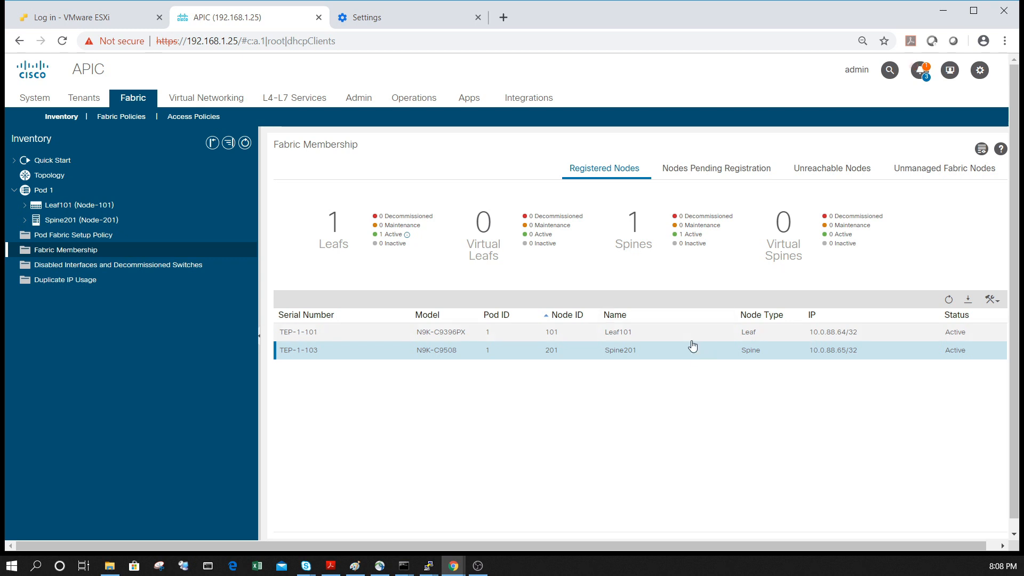
pyautogui.click(719, 175)
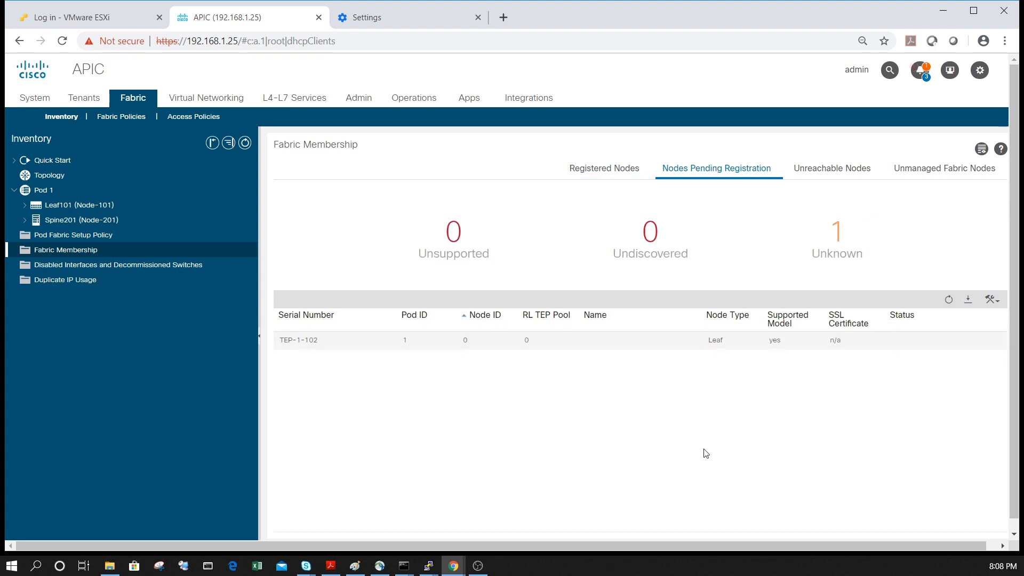
pyautogui.doubleClick(711, 342)
pyautogui.click(874, 299)
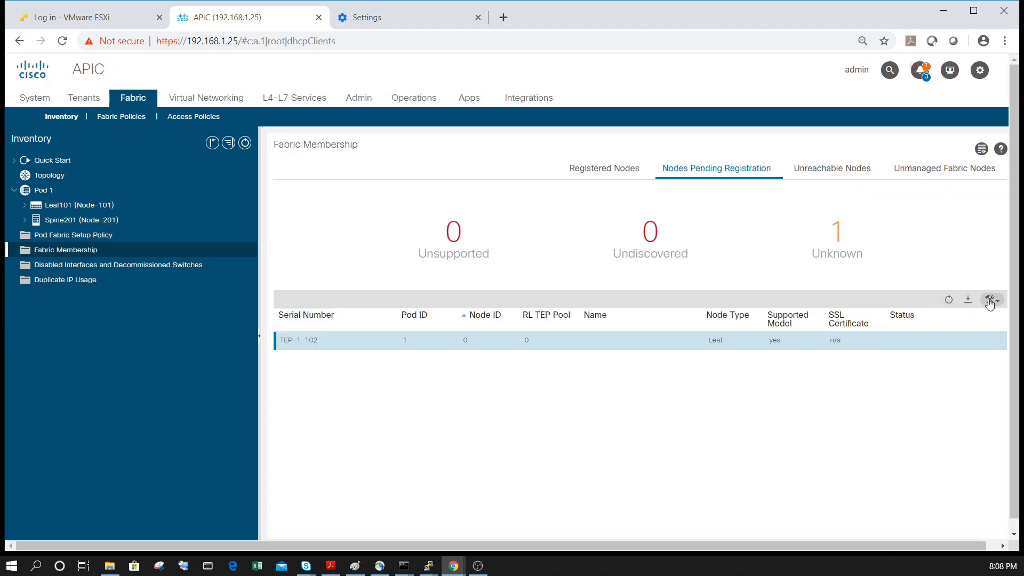
pyautogui.click(991, 300)
pyautogui.click(950, 333)
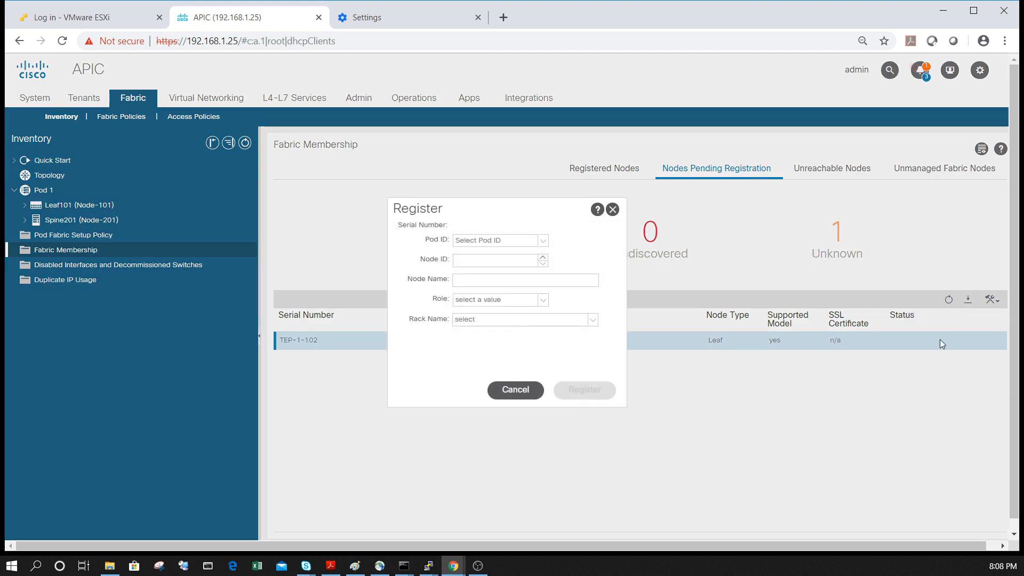
pyautogui.doubleClick(475, 260)
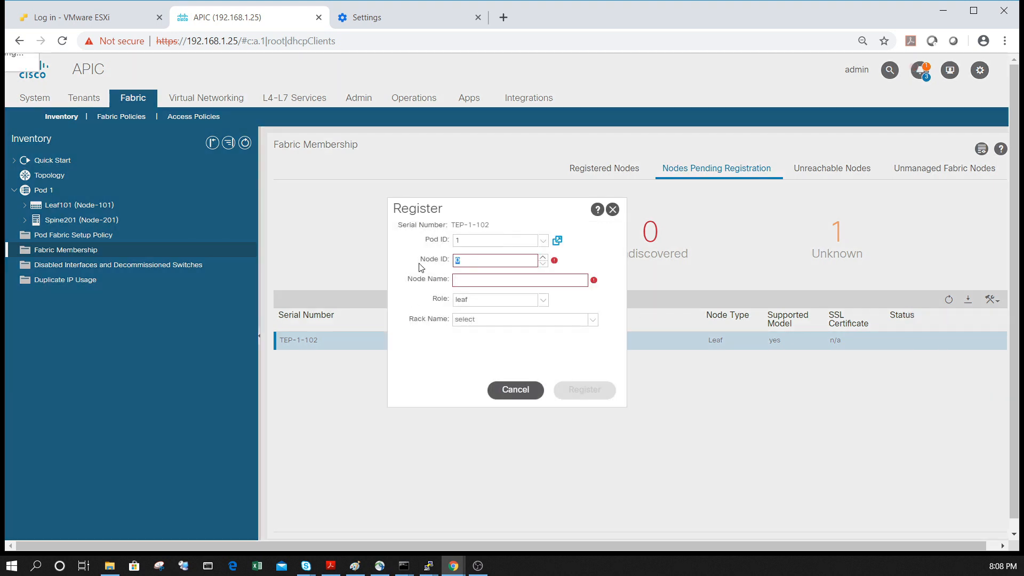
pyautogui.write('102')
pyautogui.press('Tab')
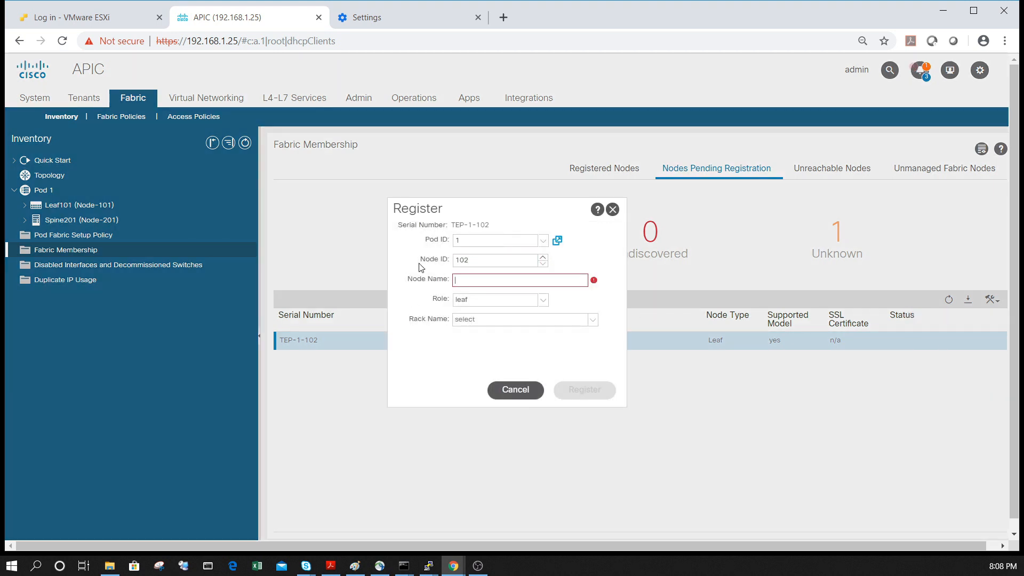
pyautogui.write('Leaf102')
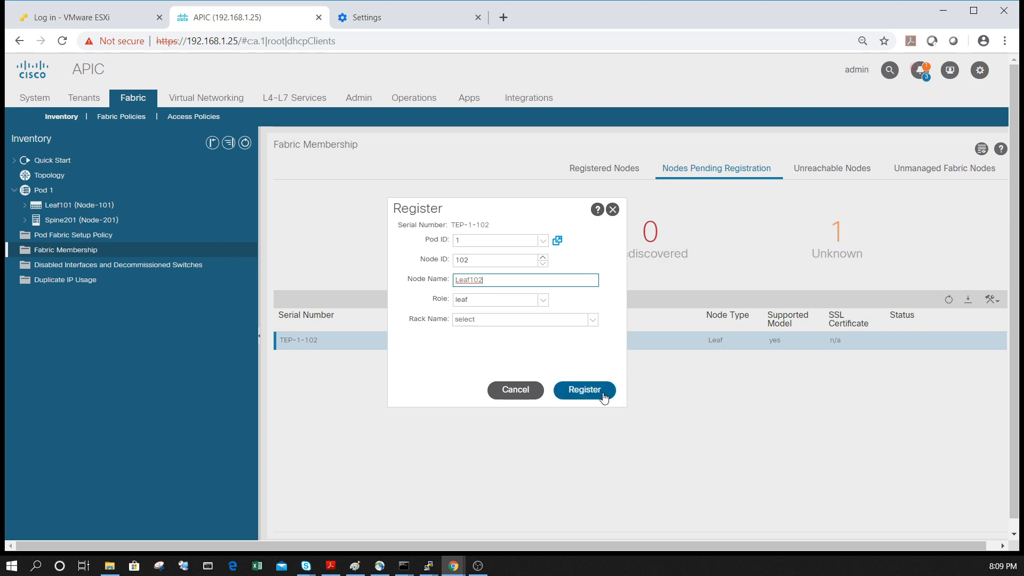
pyautogui.click(587, 389)
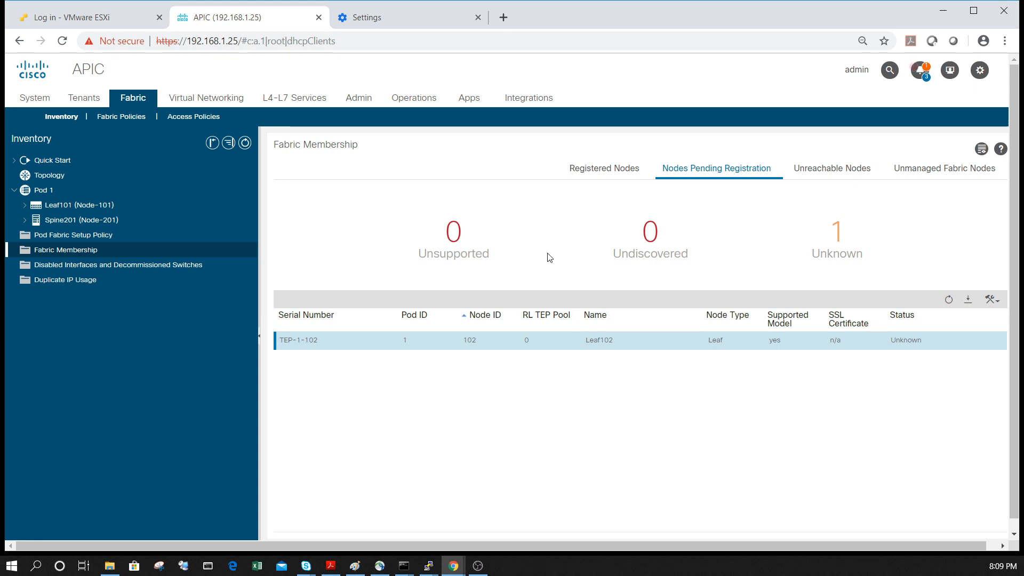
# Check Leaf102's status among the registered nodes and compare the actions available for Leaf102 and Spine201
pyautogui.click(605, 168)
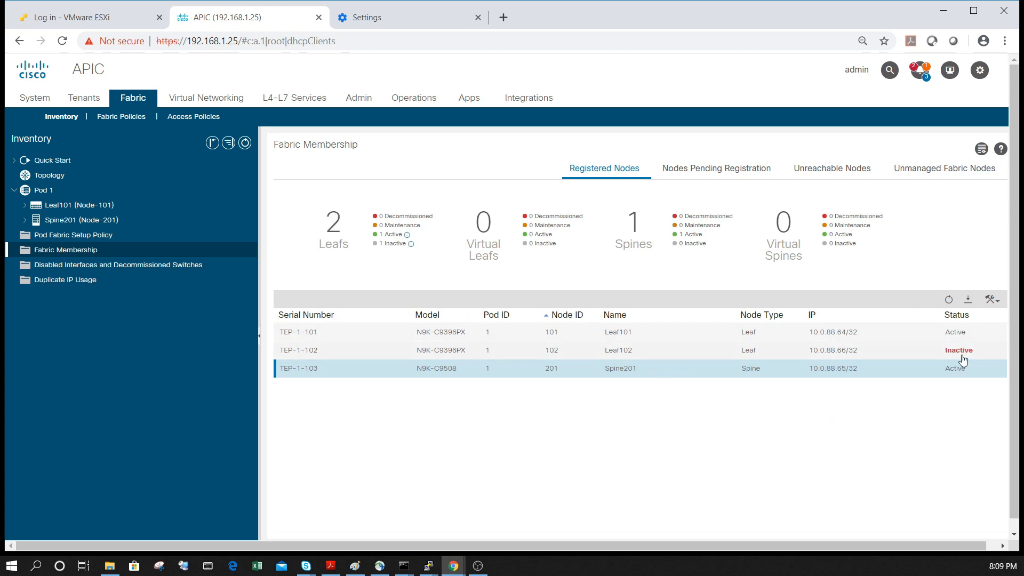
pyautogui.moveTo(963, 360)
pyautogui.rightClick(702, 351)
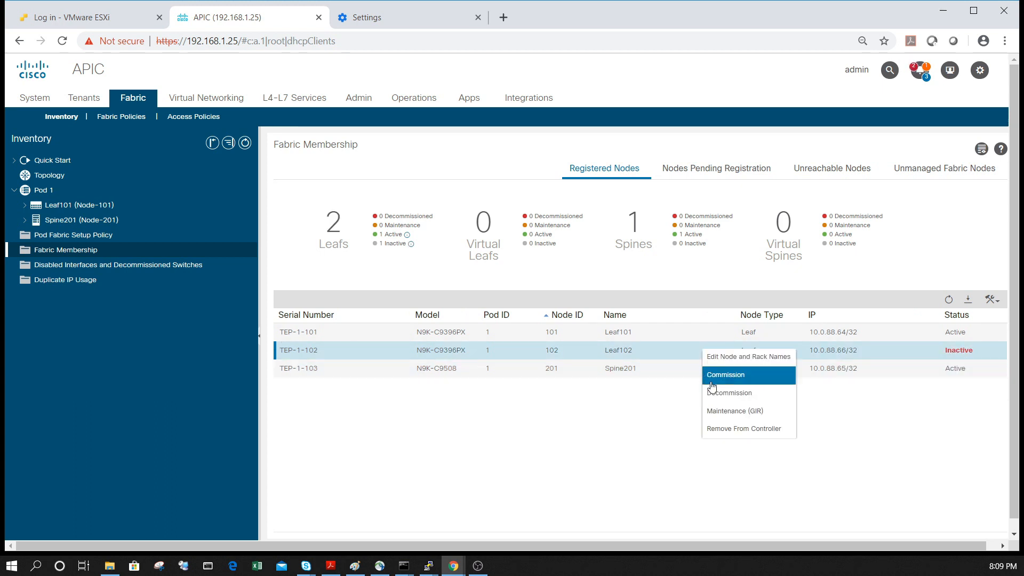
pyautogui.click(625, 429)
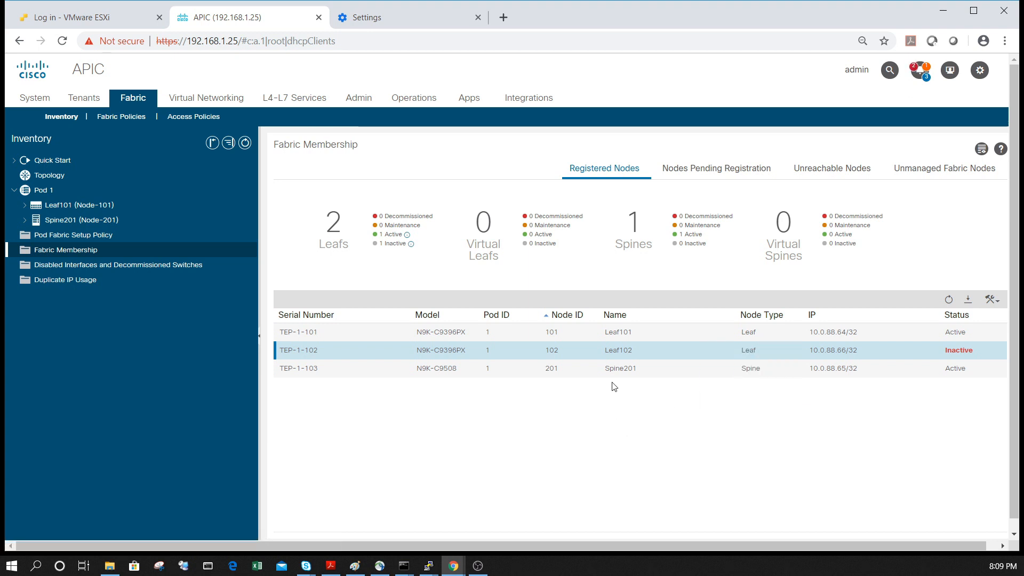
pyautogui.click(615, 377)
pyautogui.rightClick(615, 377)
pyautogui.click(881, 455)
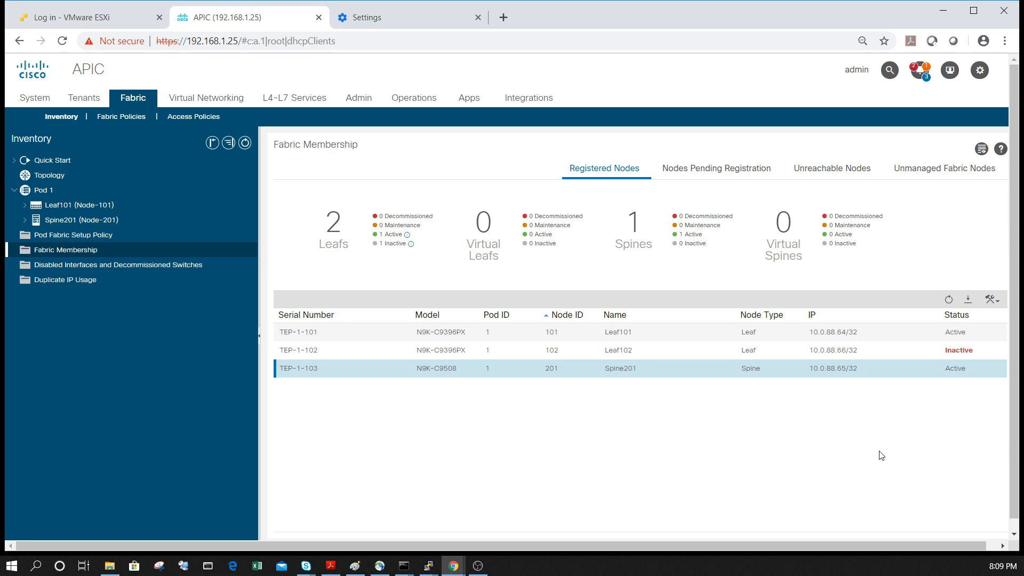
pyautogui.rightClick(568, 367)
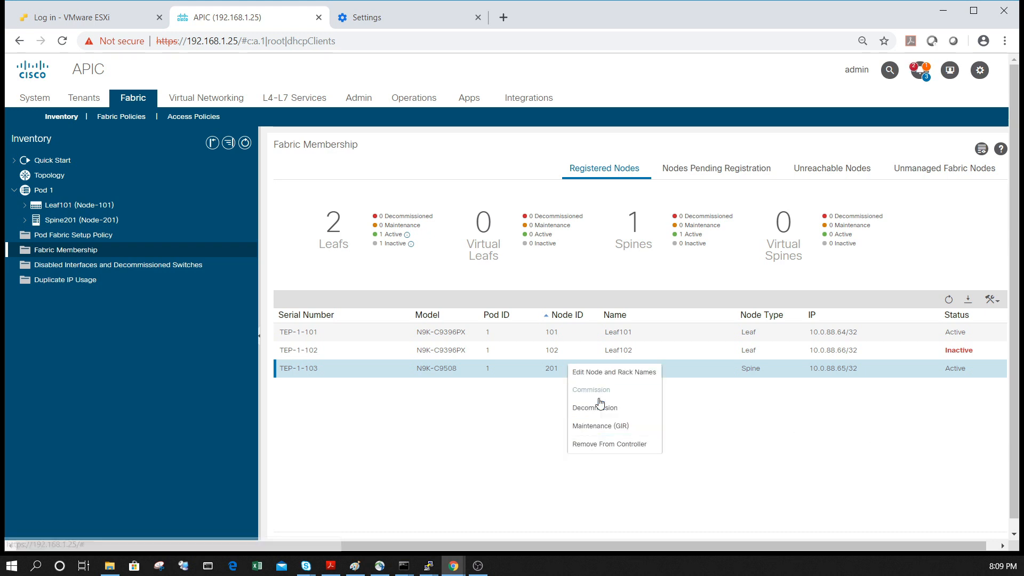
pyautogui.click(836, 525)
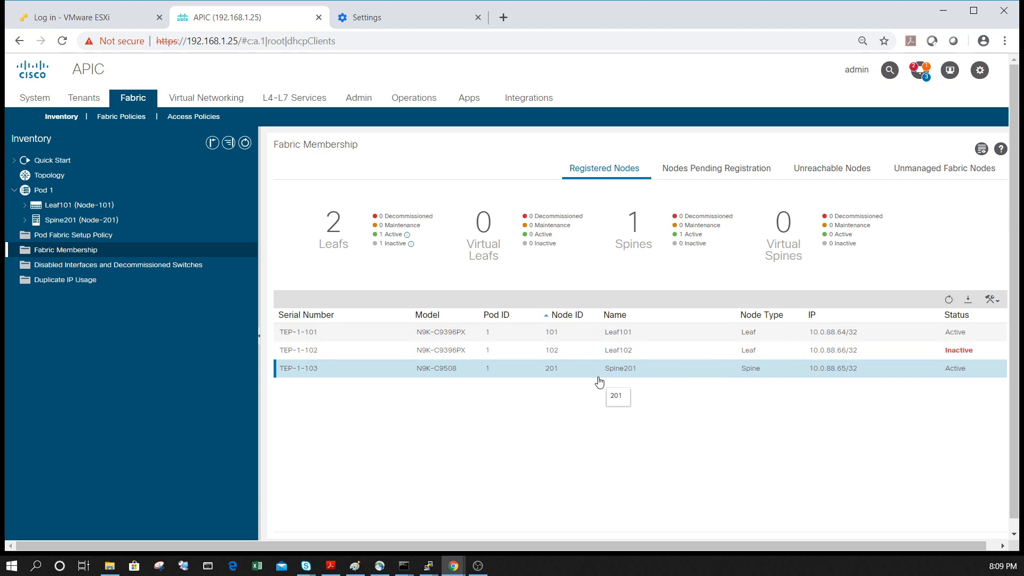
# Review the fabric's pending, unreachable and unmanaged nodes, and return to the registered nodes
pyautogui.click(676, 174)
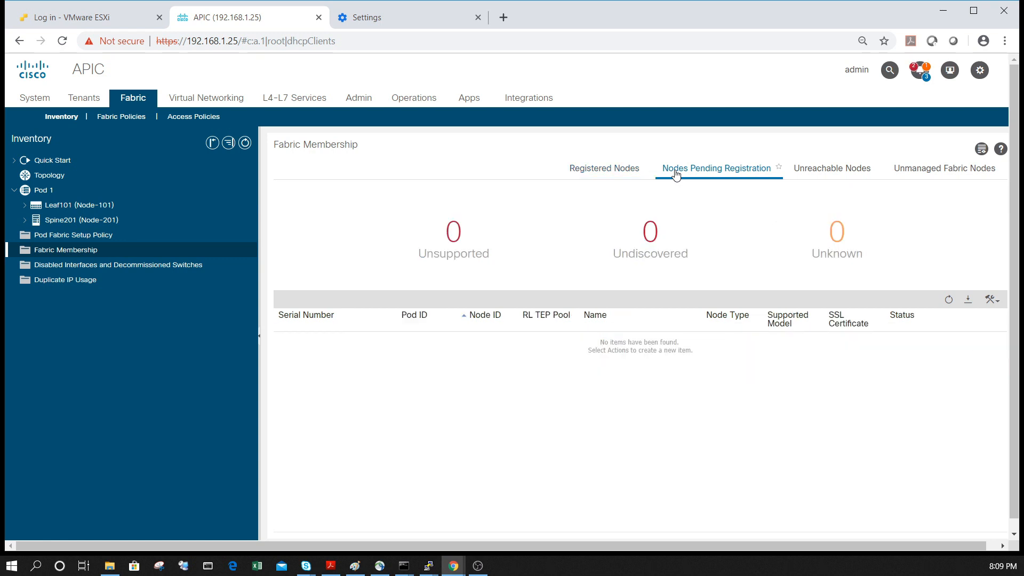
pyautogui.click(796, 174)
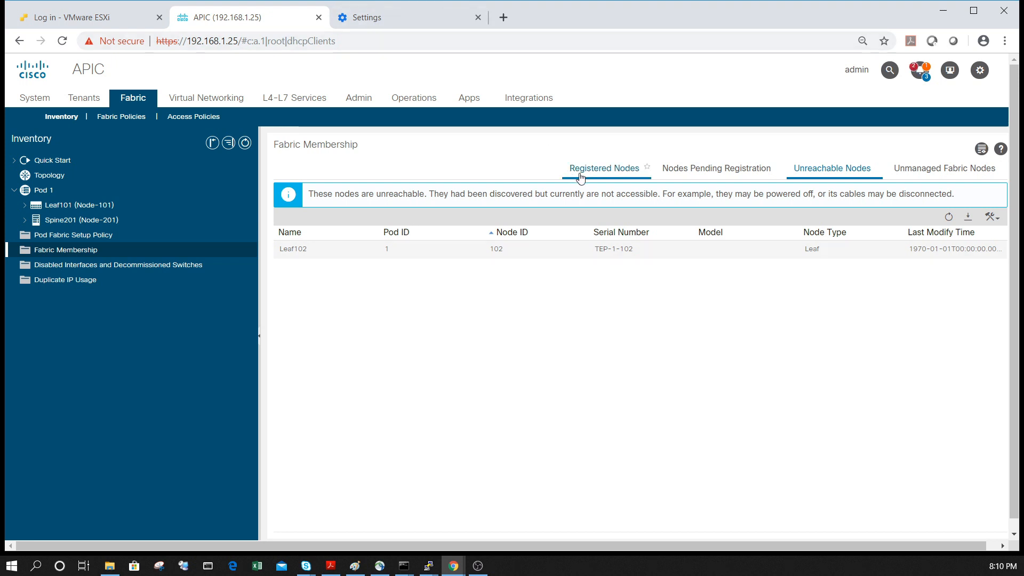
pyautogui.click(948, 172)
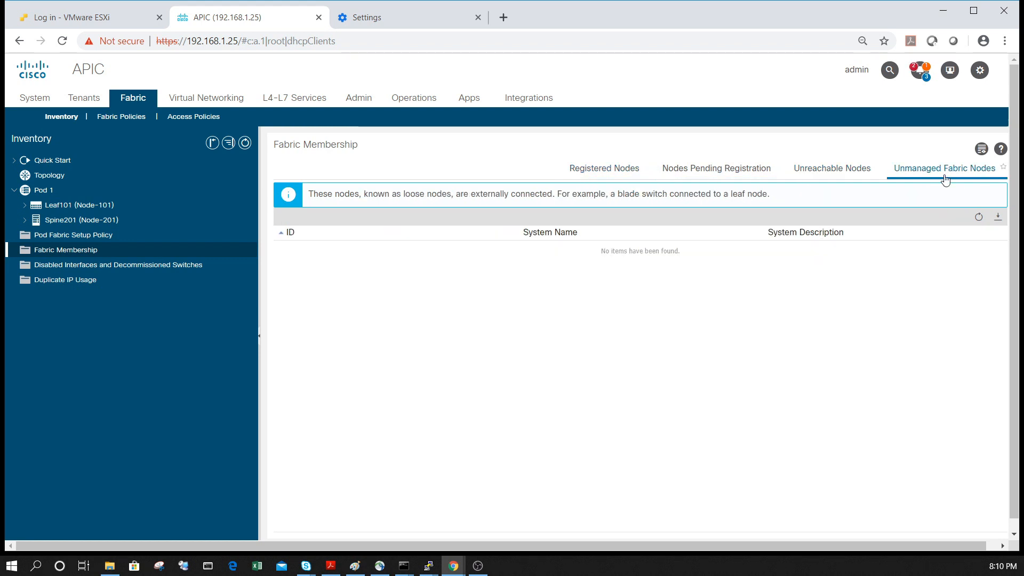
pyautogui.click(828, 169)
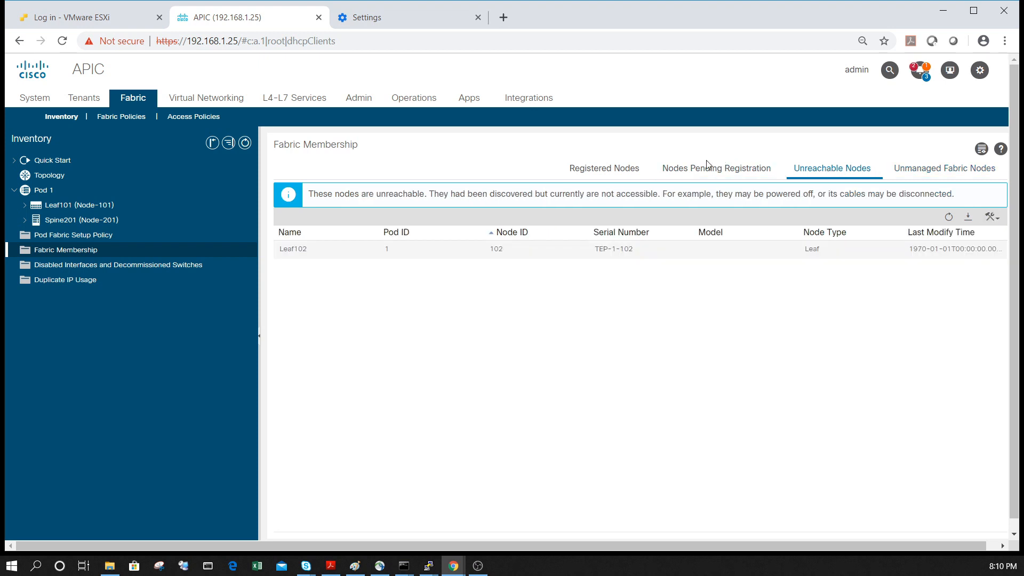
pyautogui.click(586, 168)
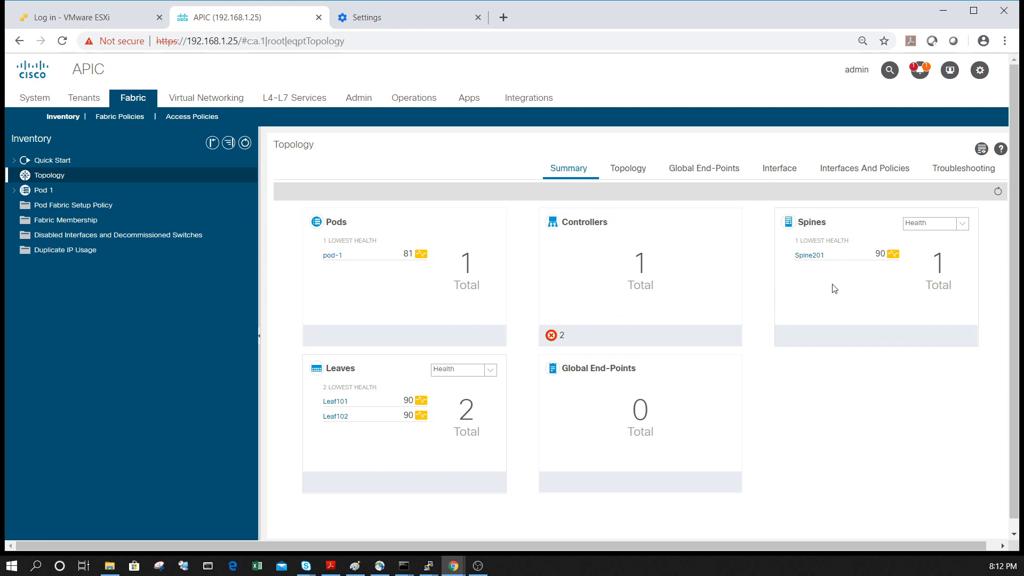
# Move the apic1 controller directly below Leaf101 in the fabric topology diagram and view the node details of Spine201 and Leaf102
pyautogui.click(628, 170)
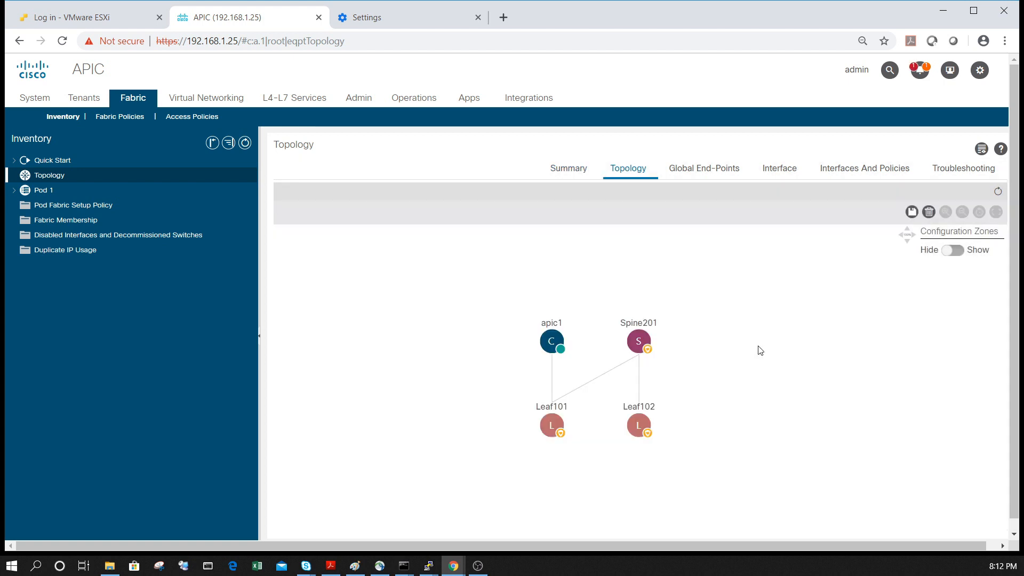
pyautogui.moveTo(552, 340); pyautogui.dragTo(435, 430)
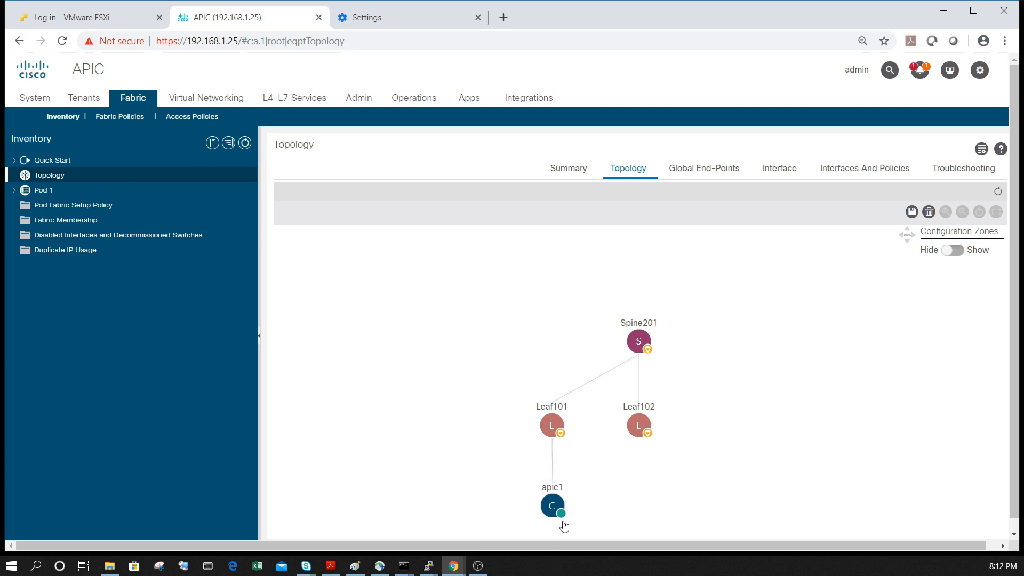
pyautogui.moveTo(564, 527)
pyautogui.moveTo(636, 335)
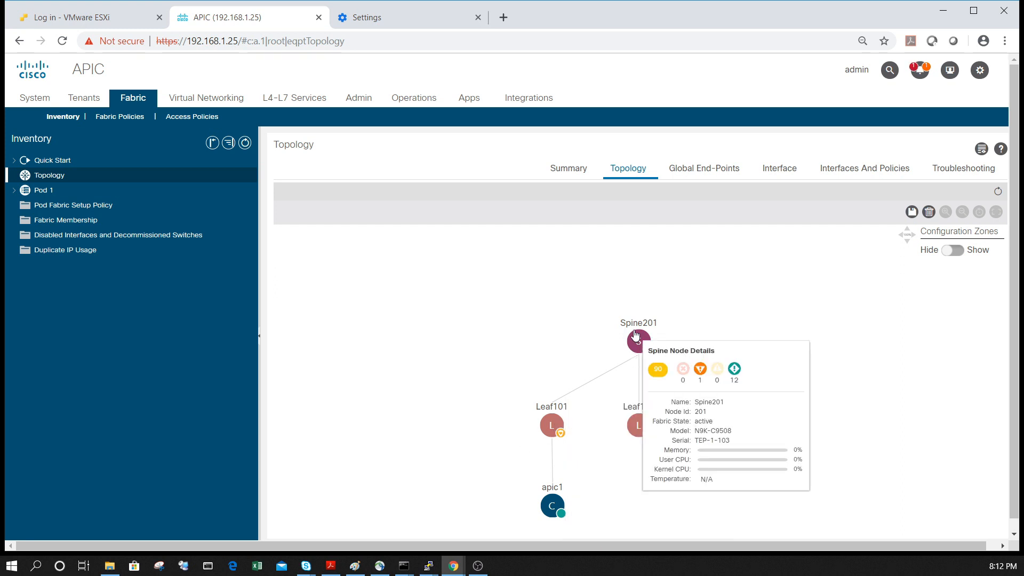
pyautogui.moveTo(634, 438)
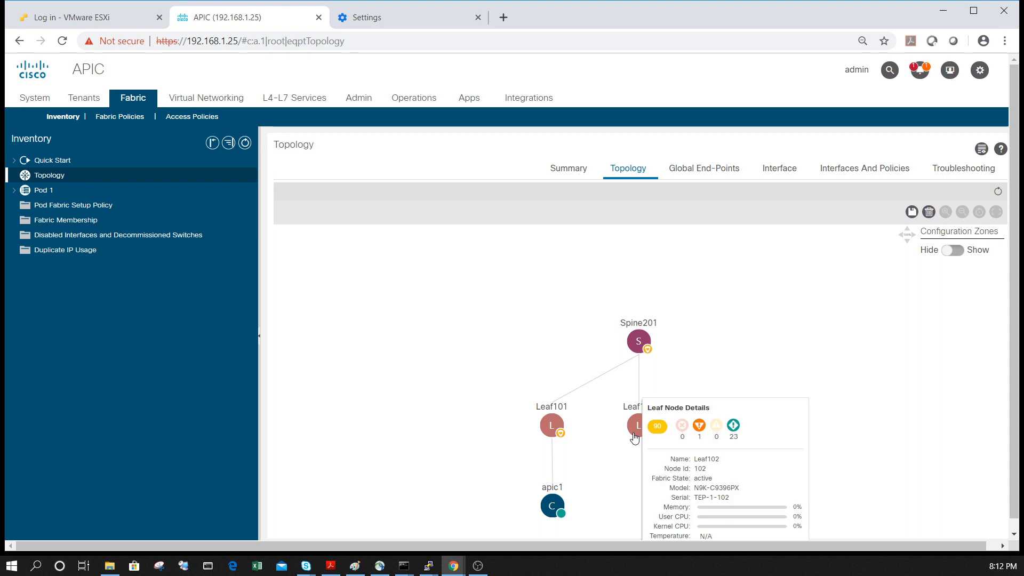